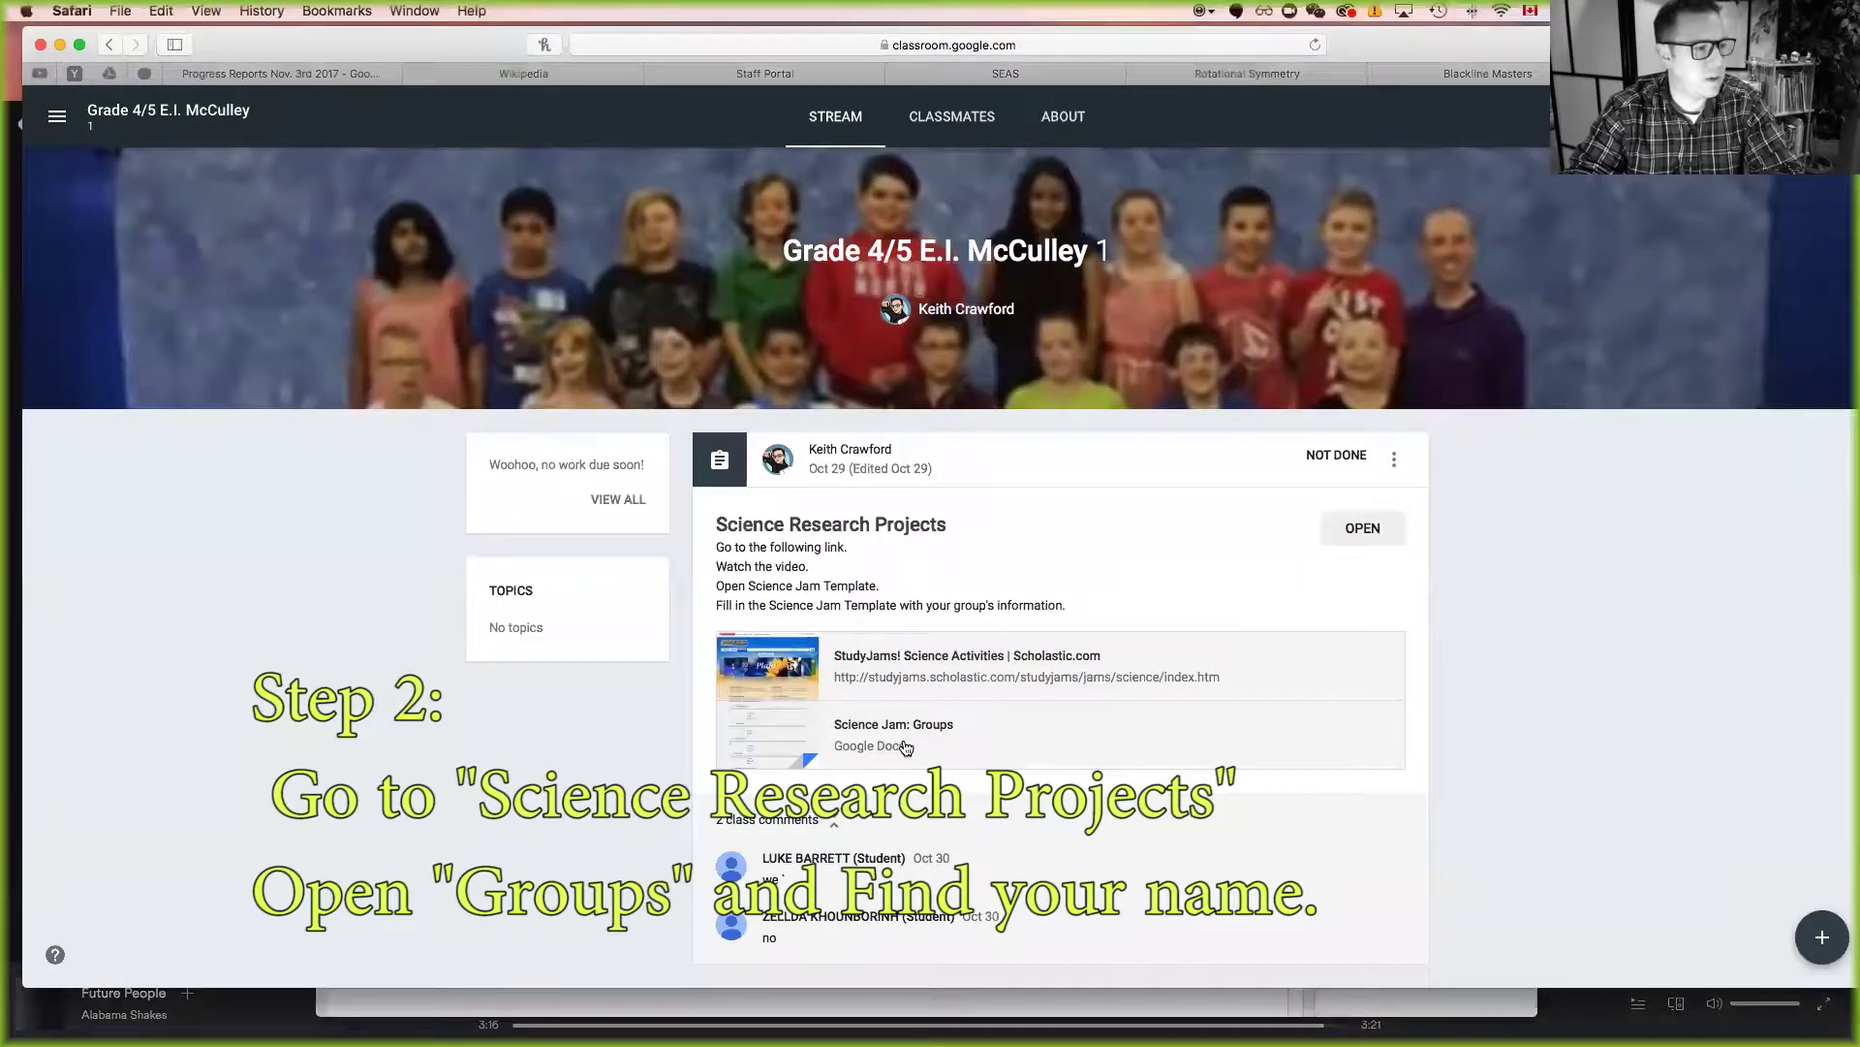
Open Science Jam: Groups, highlight the Landforms members starting with Kaiden, and follow the Landforms StudyJams link.
left_click(906, 746)
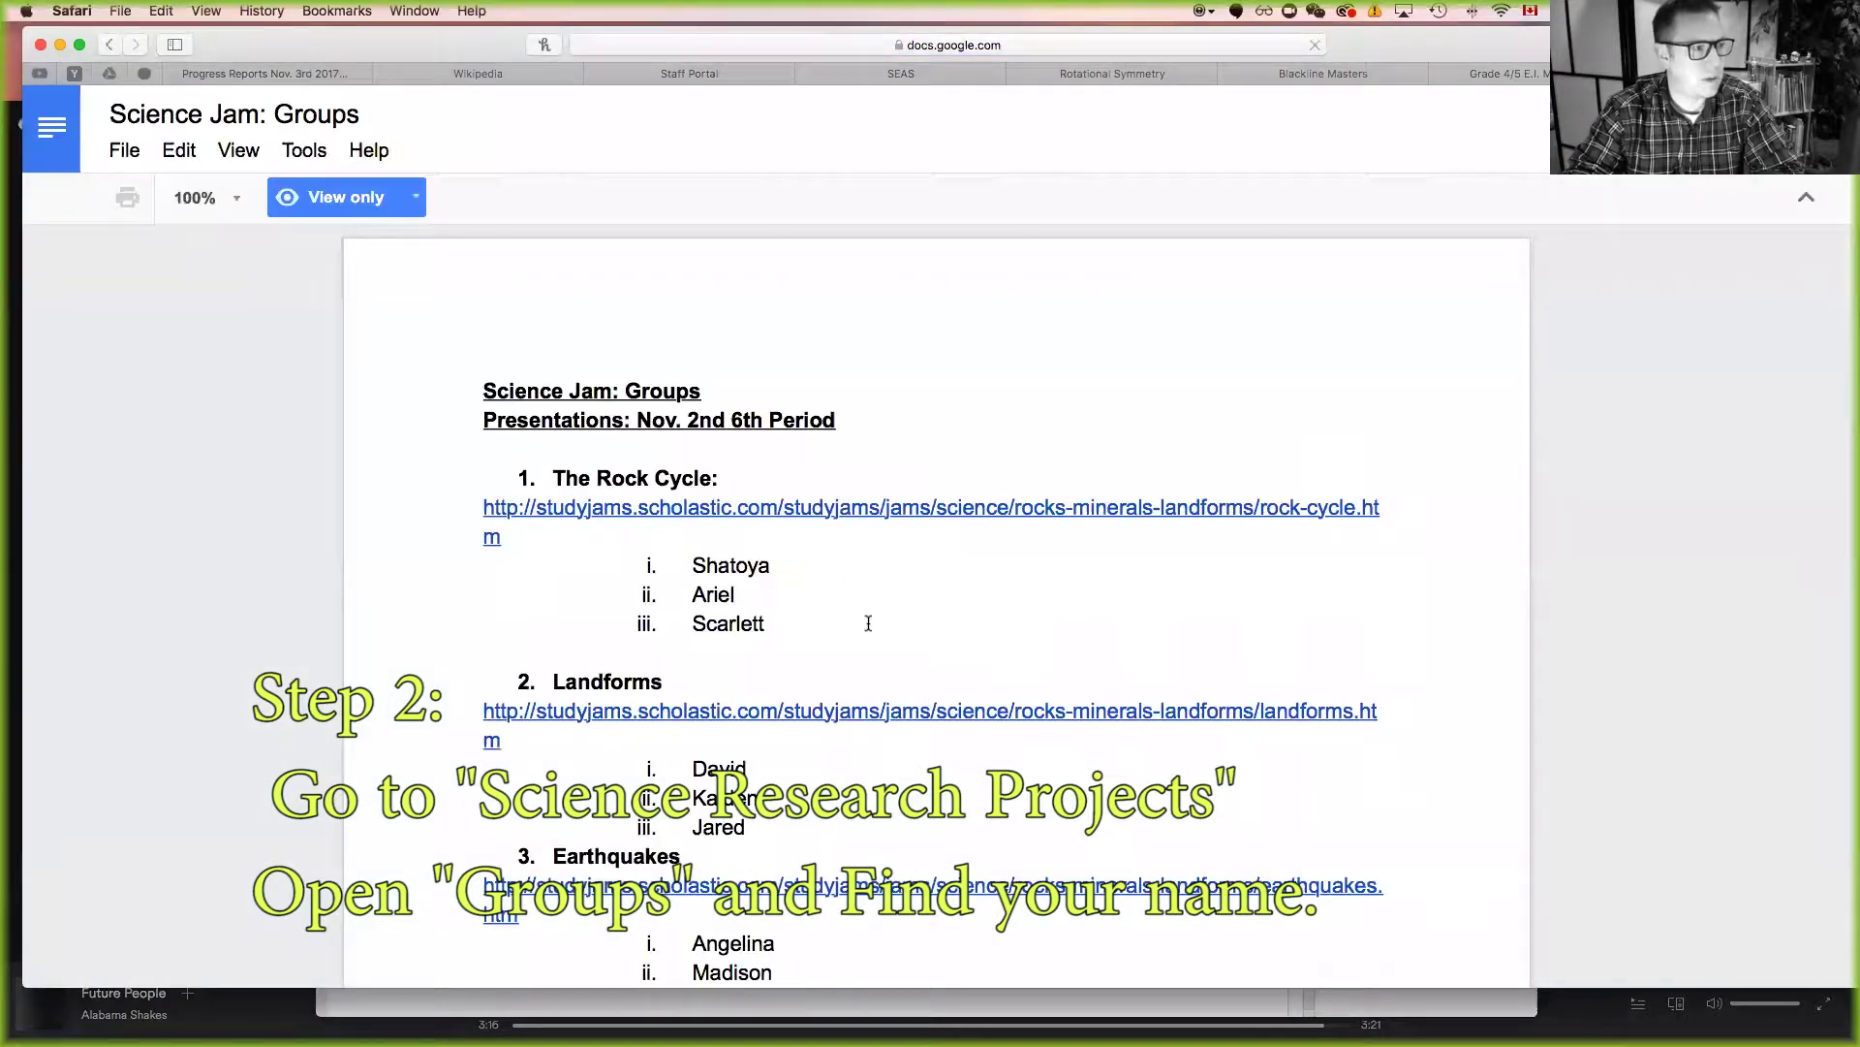
scroll(868, 624, "down", 1)
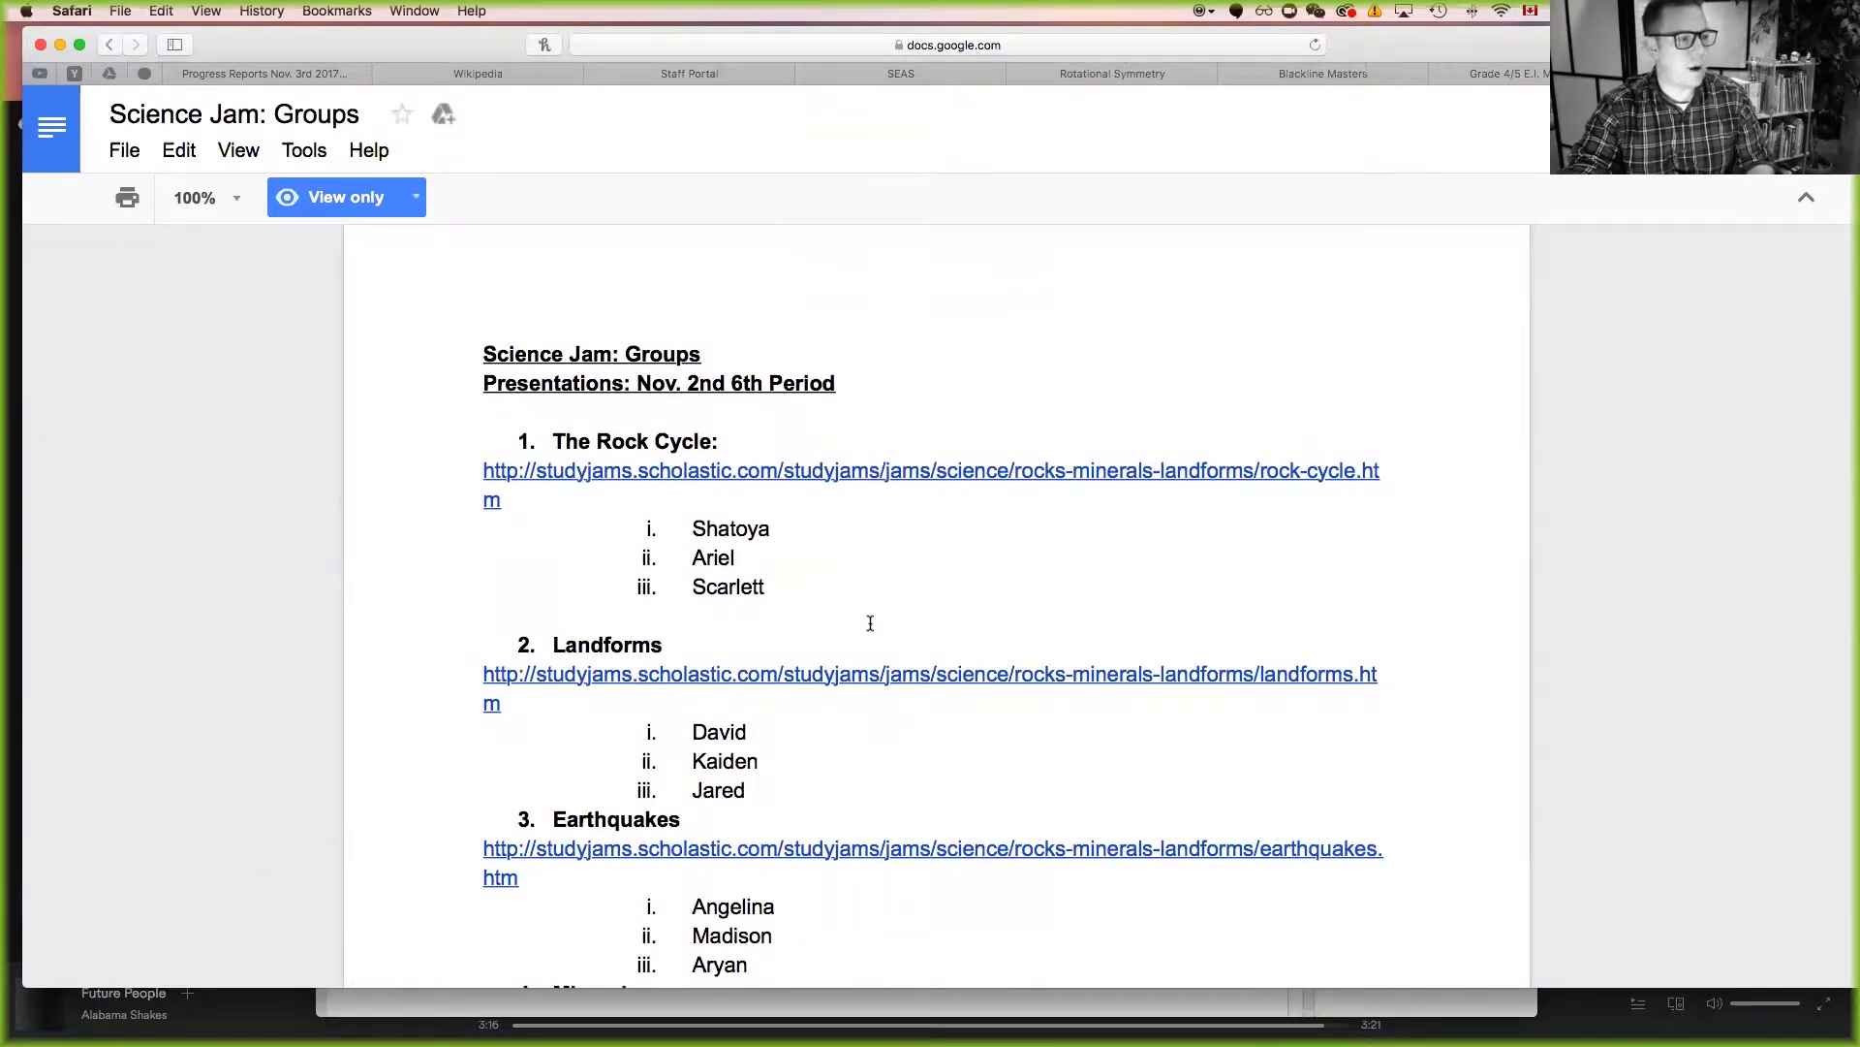
scroll(870, 624, "down", 2)
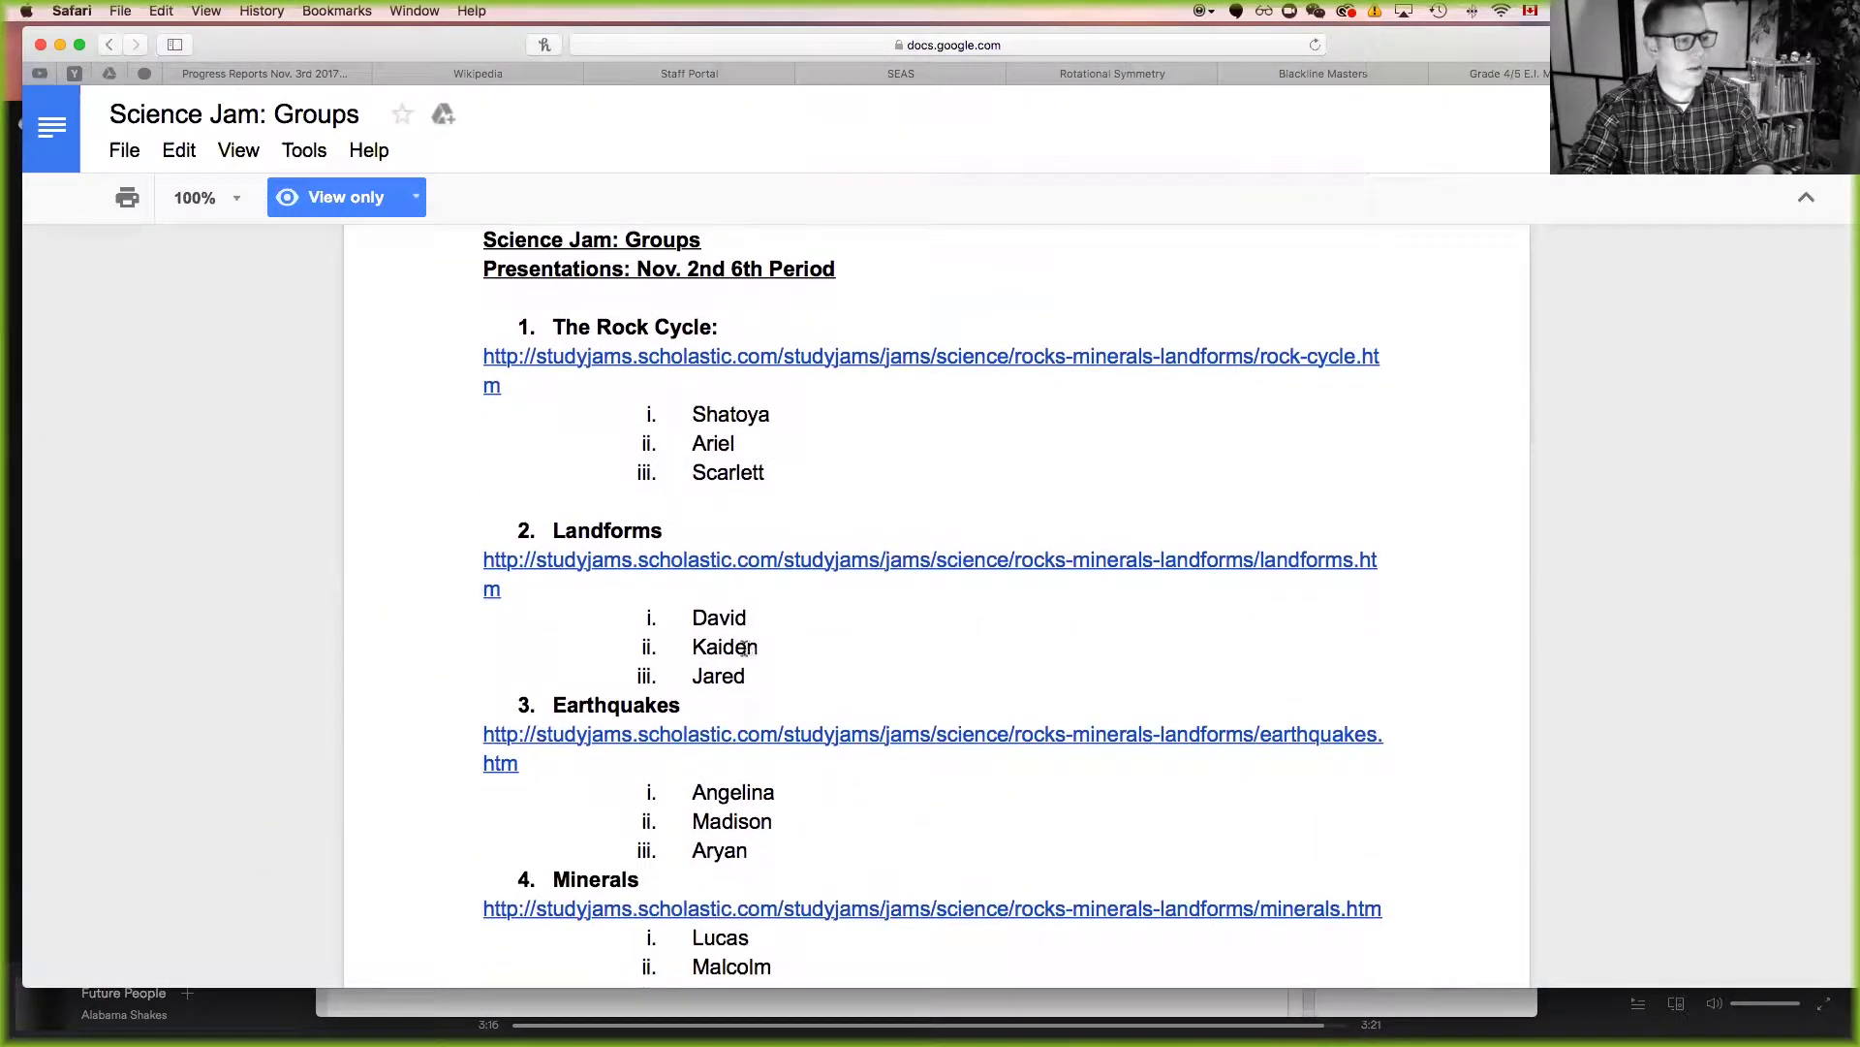
double_click(705, 648)
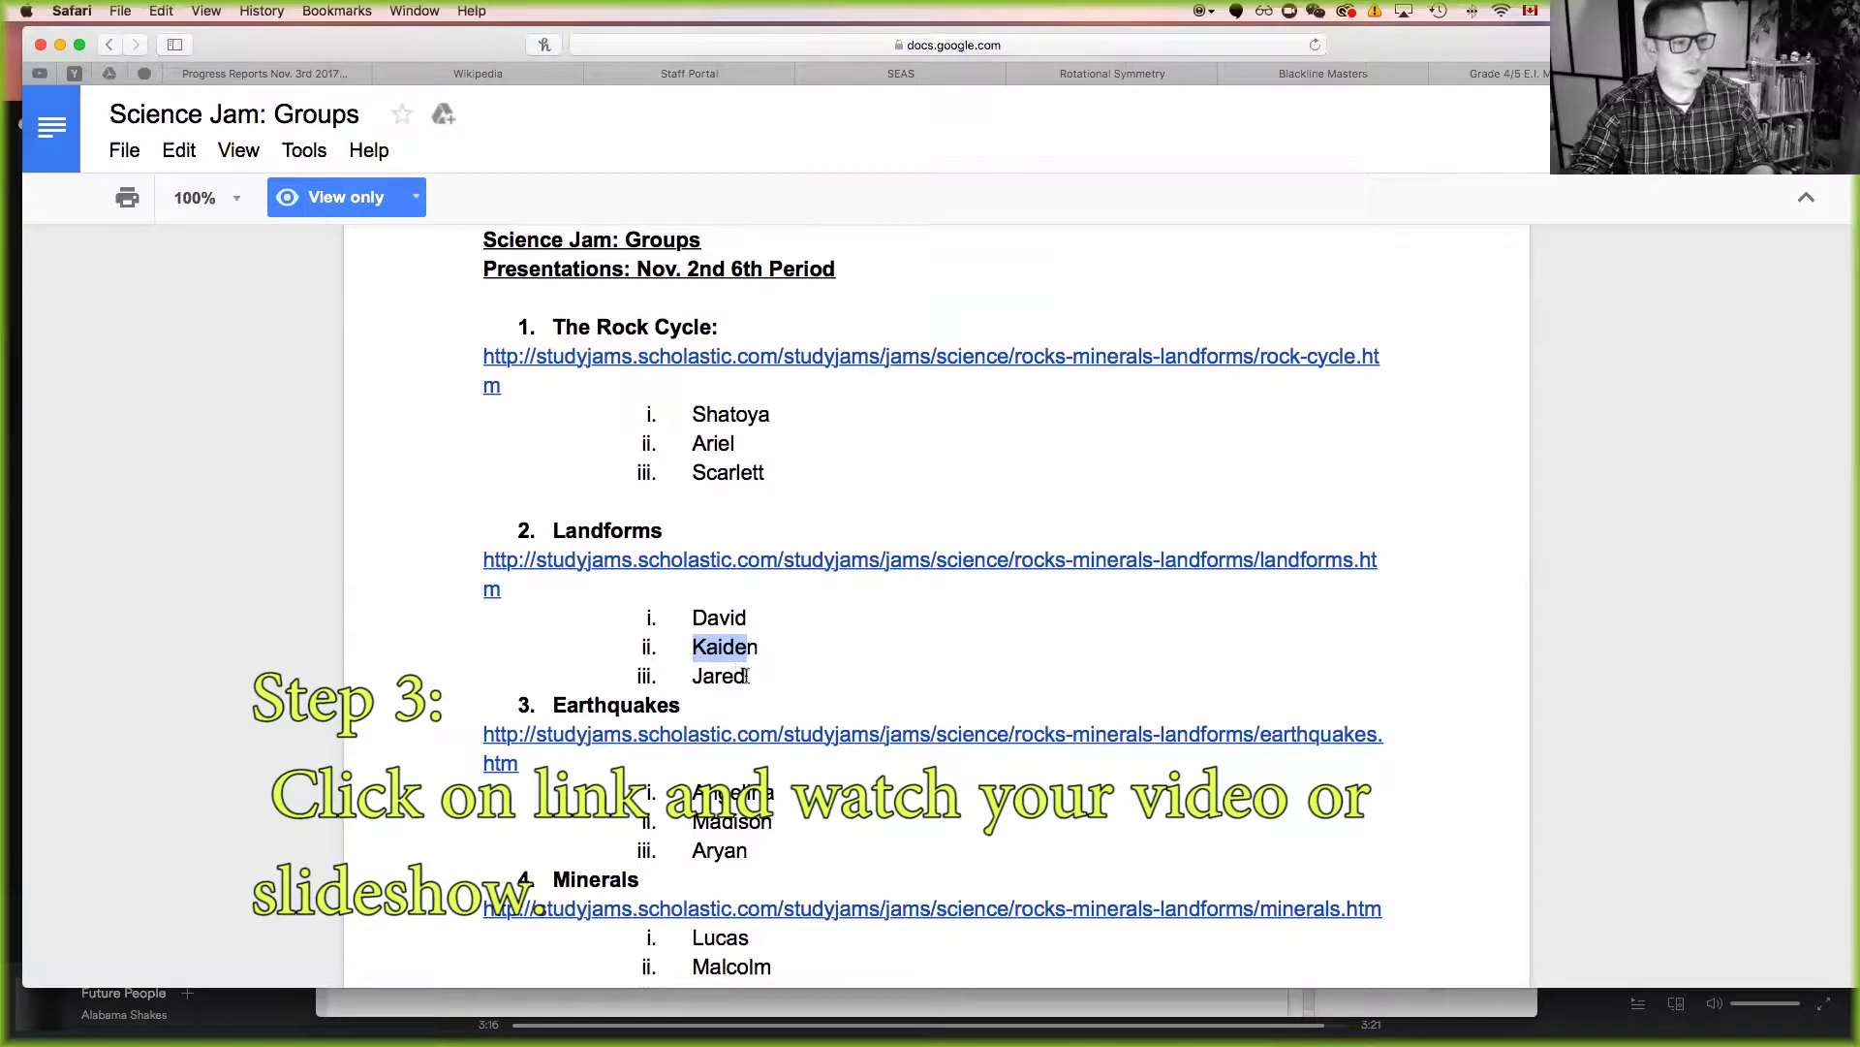
left_click_drag(748, 676, 684, 622)
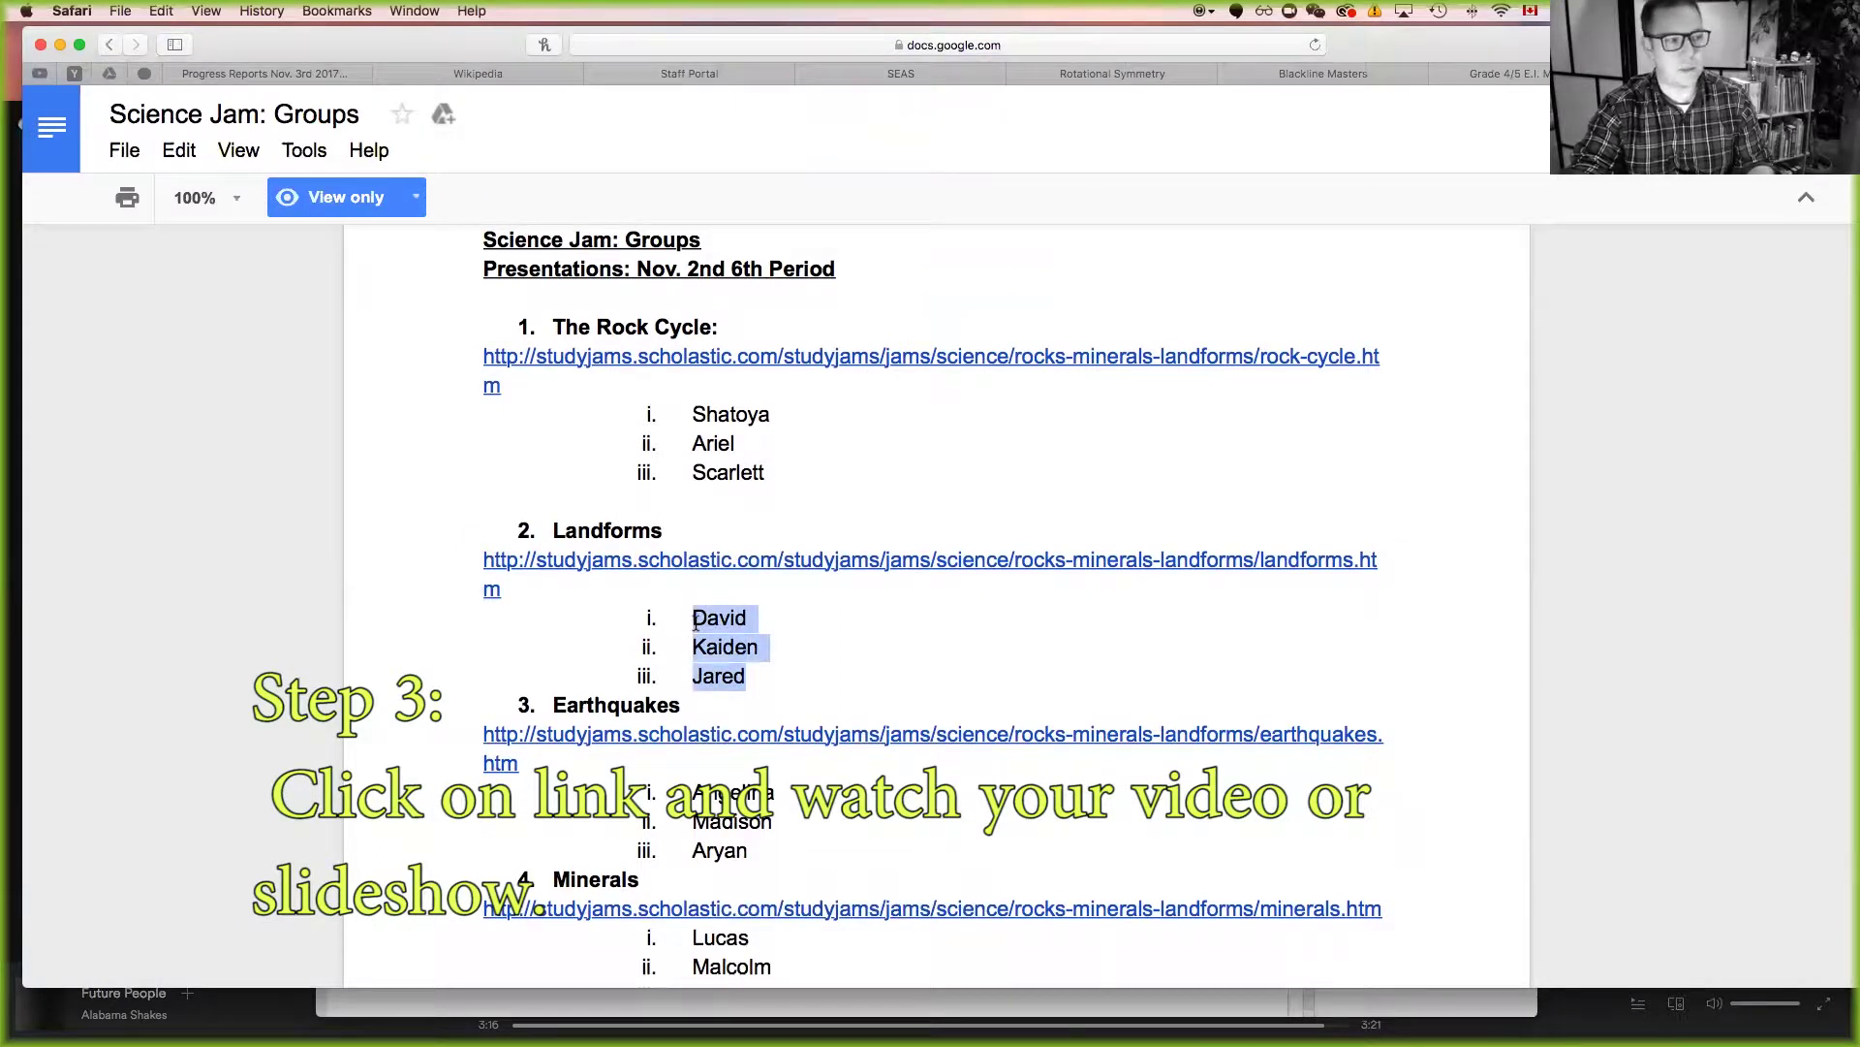
left_click(867, 561)
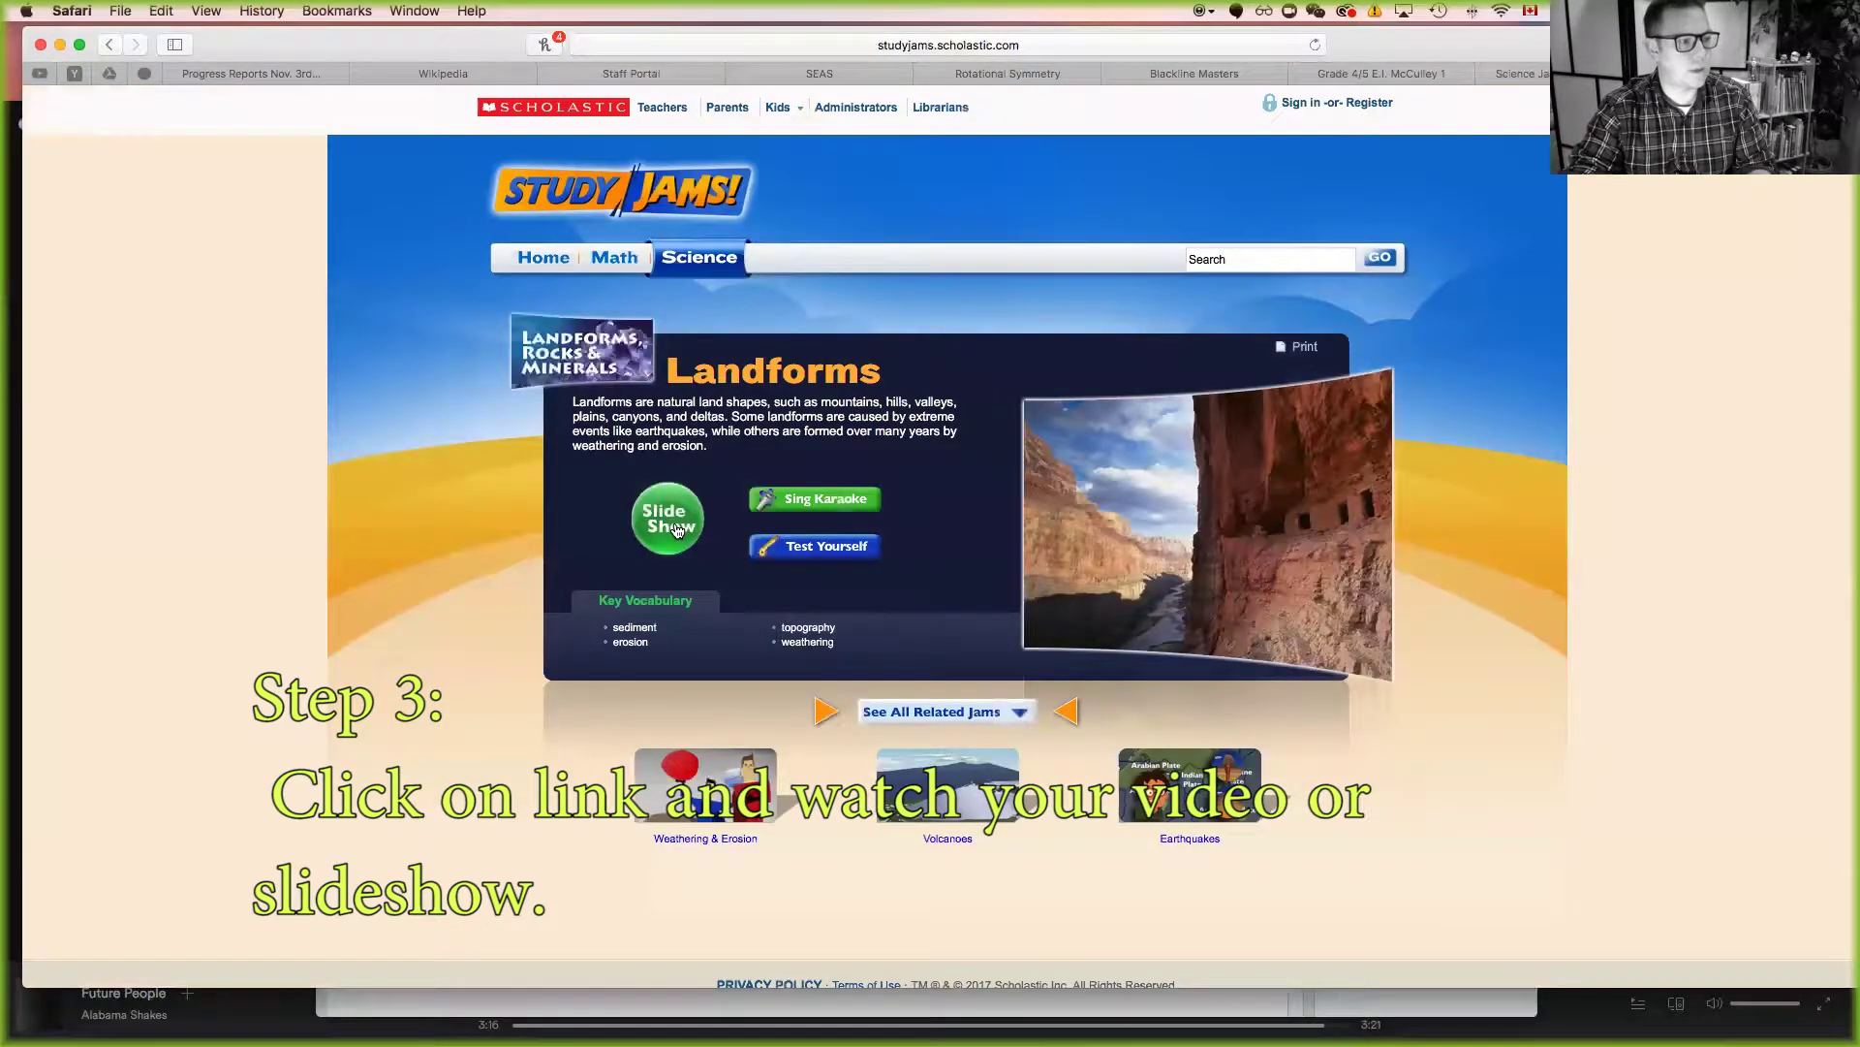
Play the Landforms slideshow and pause it at the Horseshoe Bend erosion slide.
left_click(670, 520)
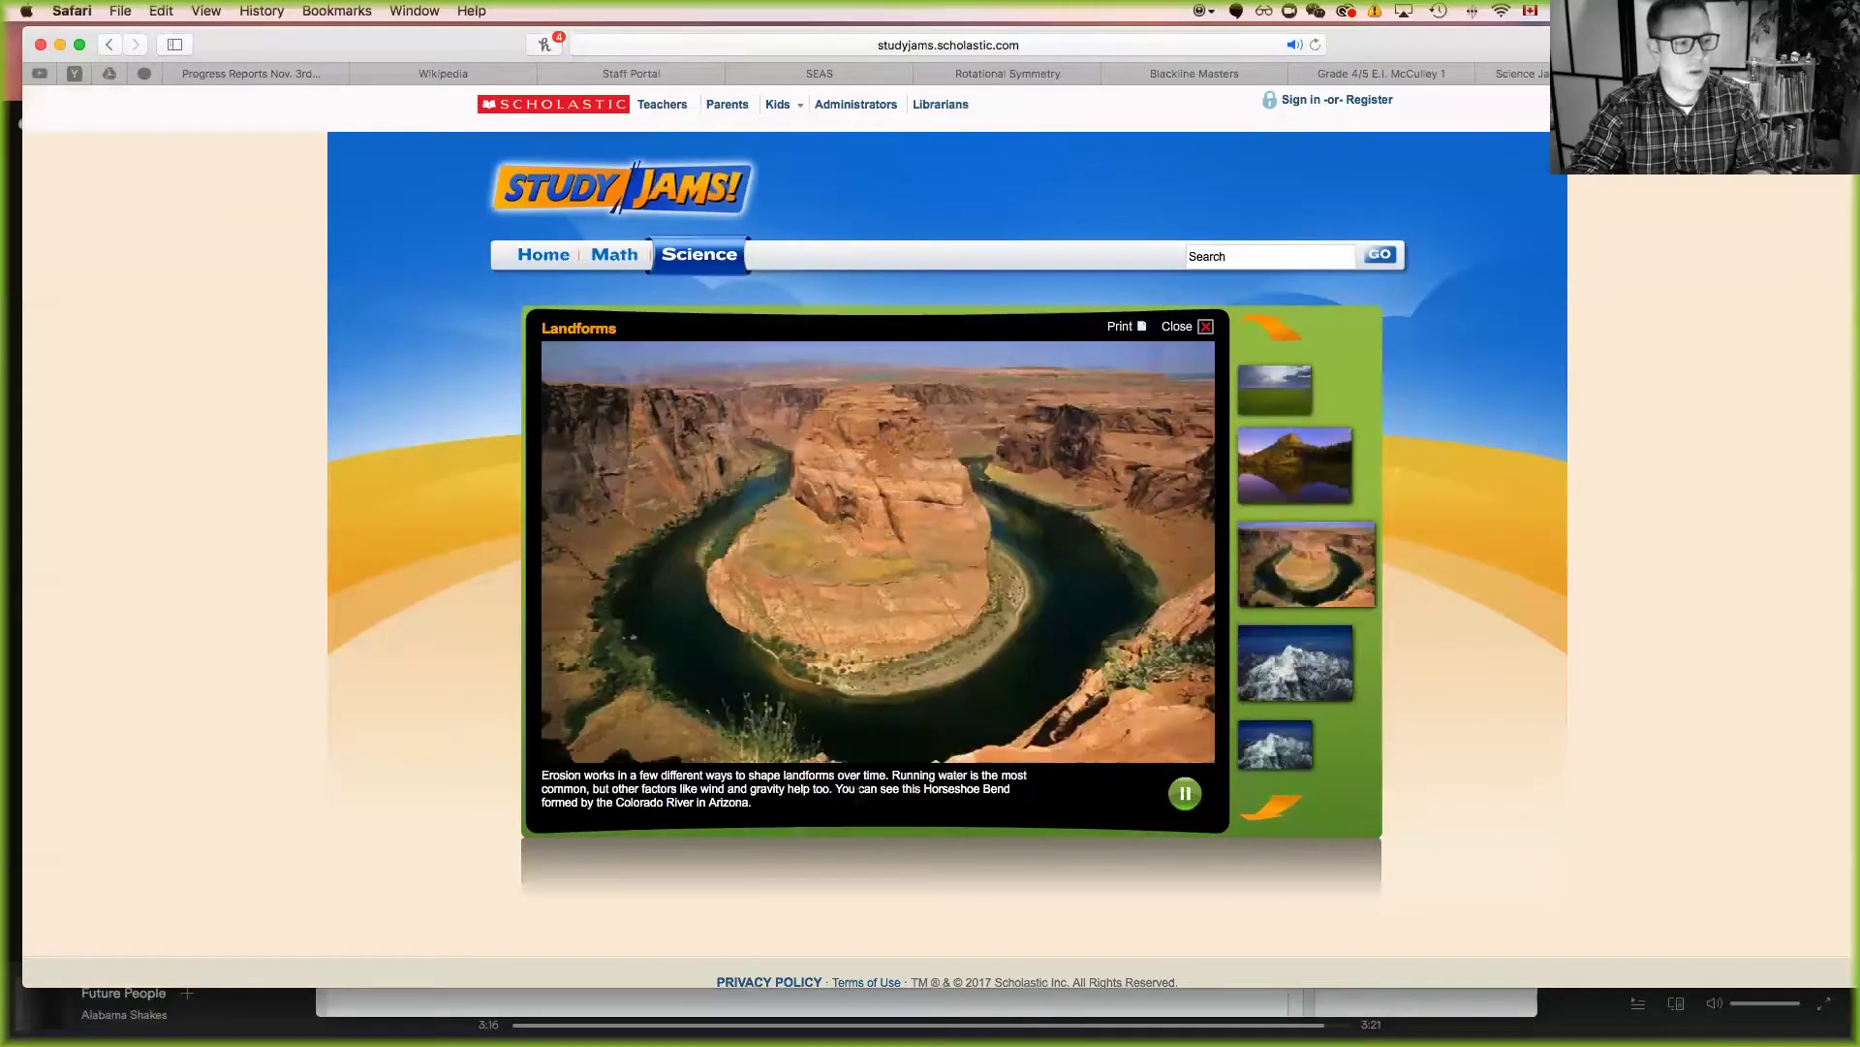
left_click(1181, 796)
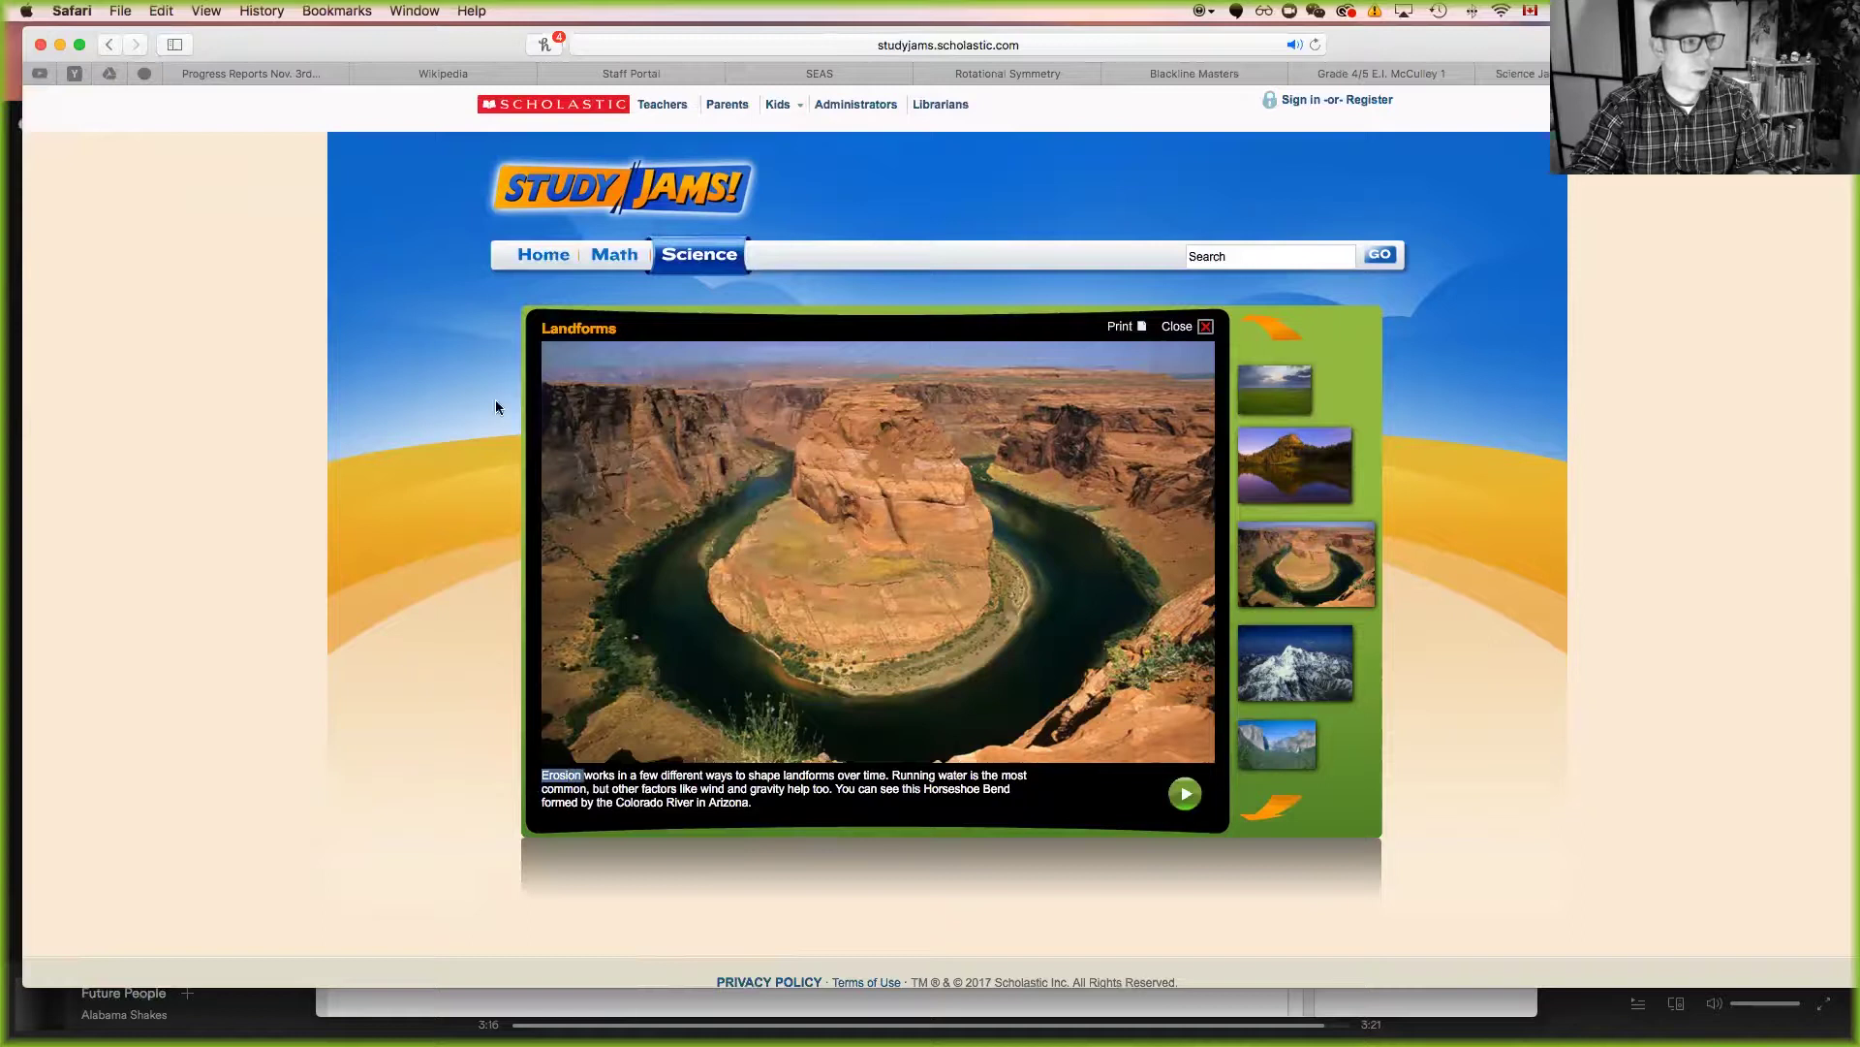
mouse_move(1522, 72)
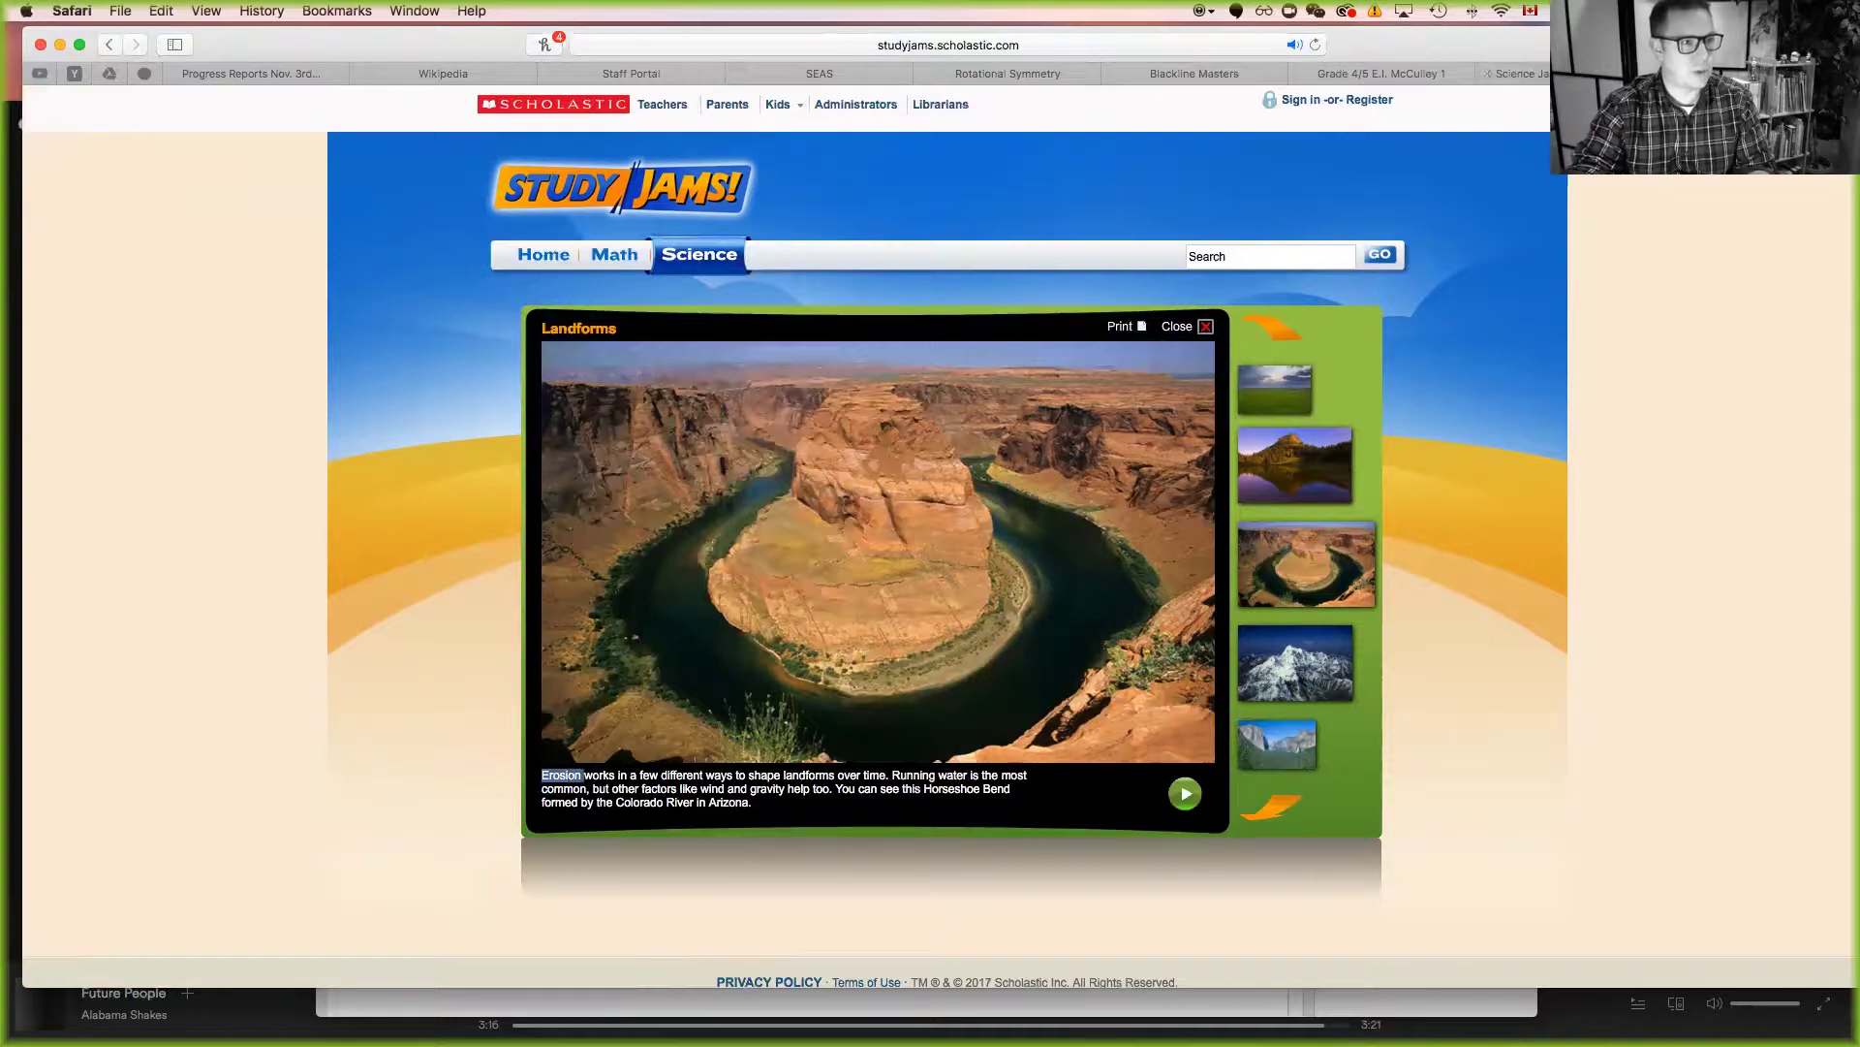
Close the StudyJams and groups tabs and open the Science Research Projects assignment's slides.
left_click(1437, 73)
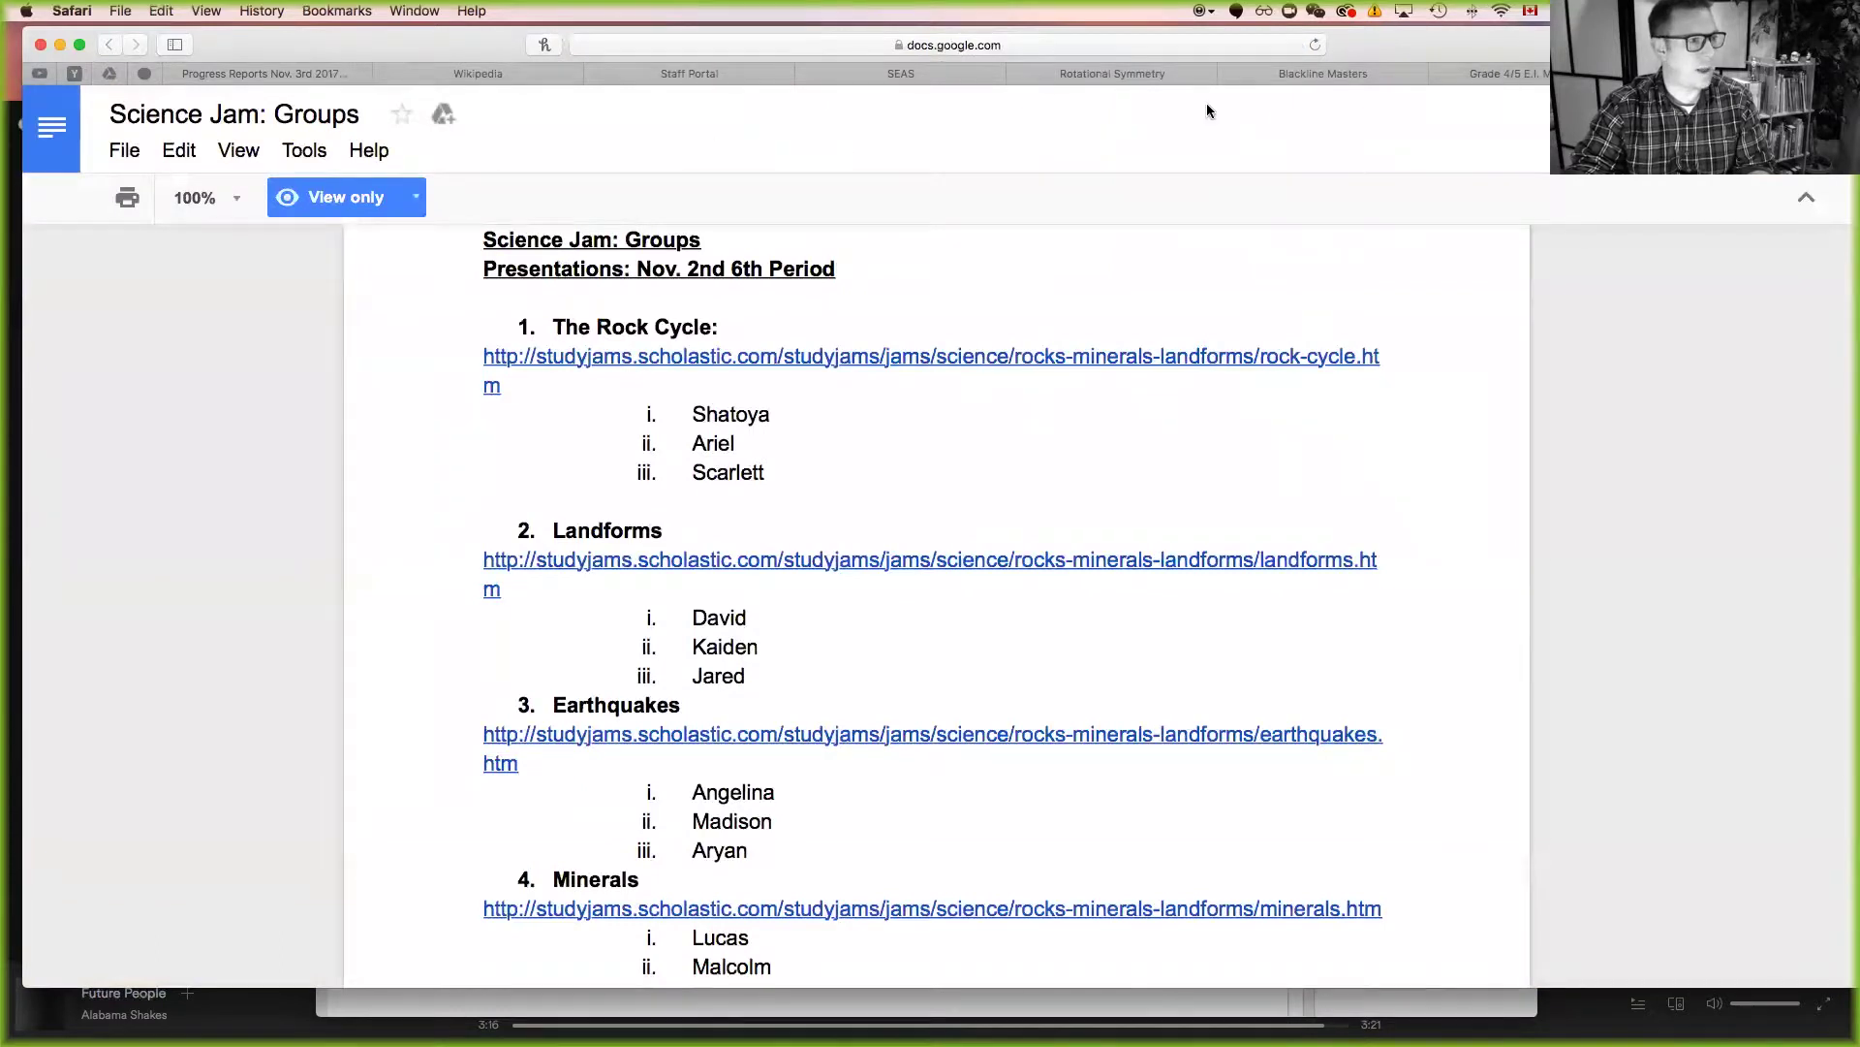
left_click(1544, 74)
scroll(917, 695, "down", 2)
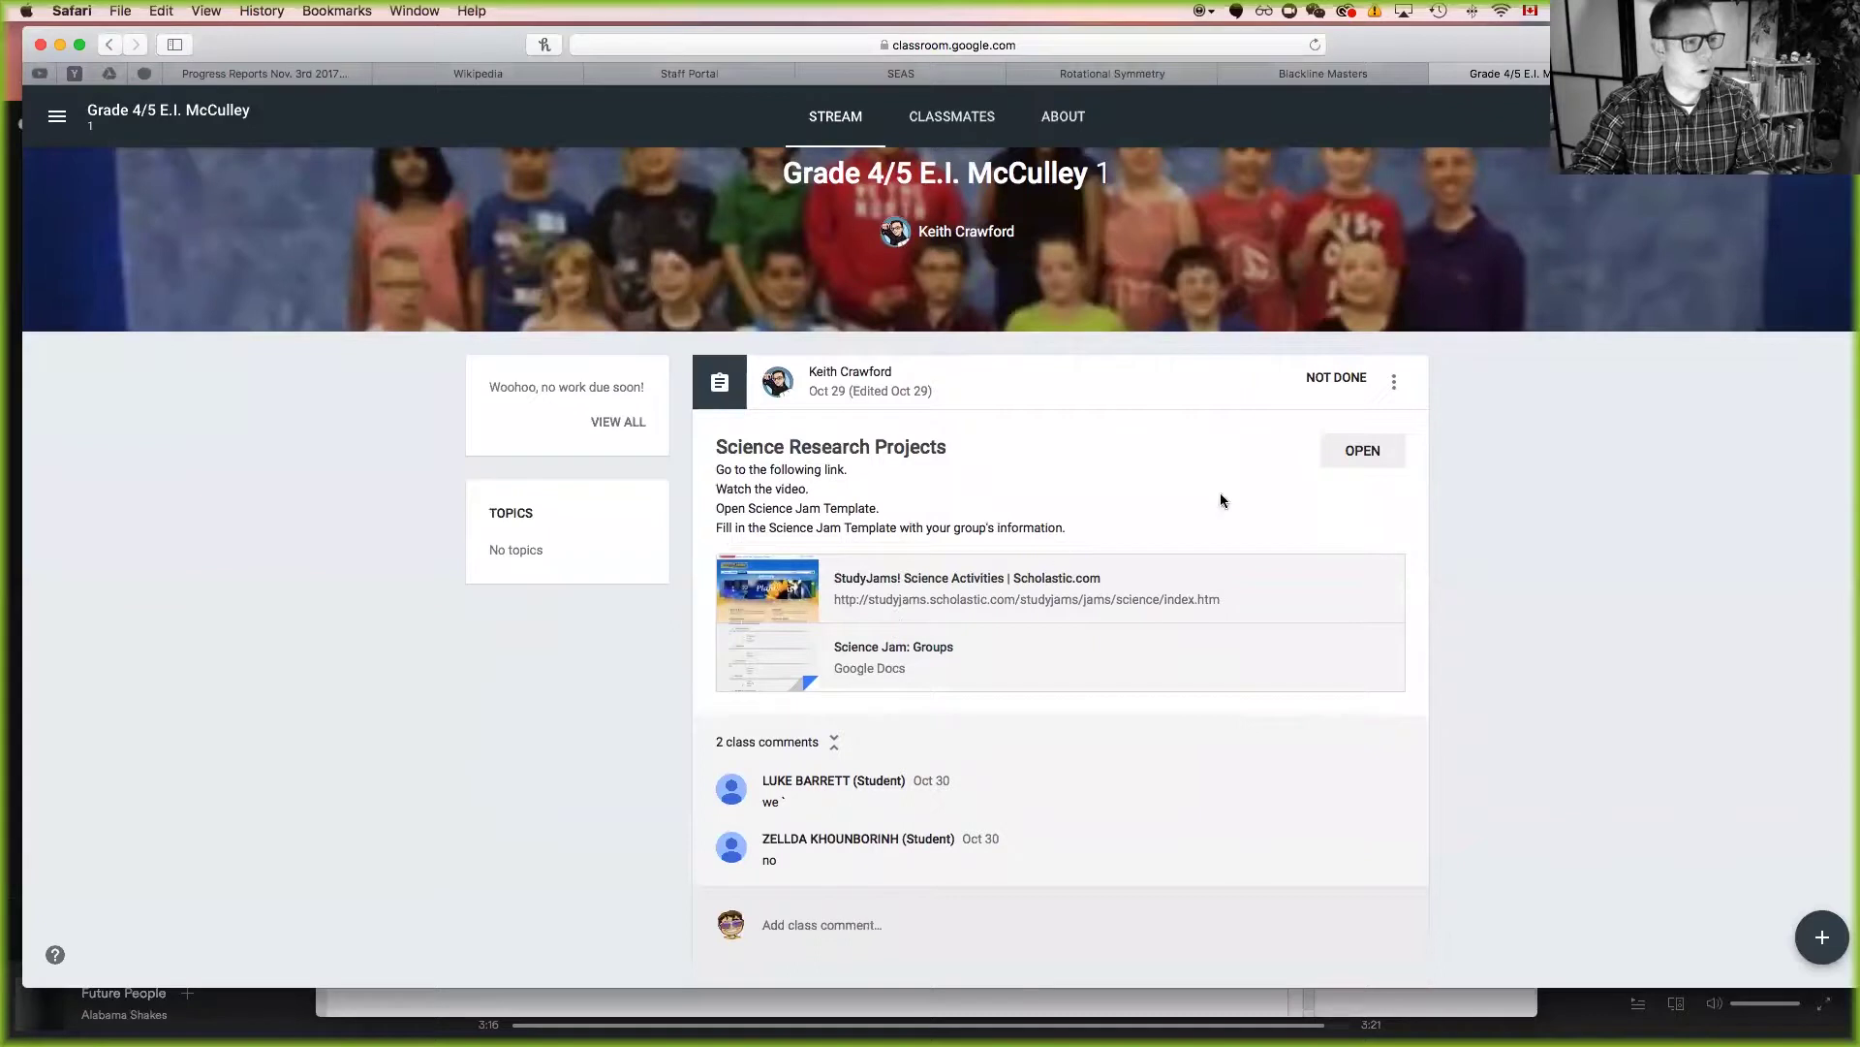
left_click(1357, 457)
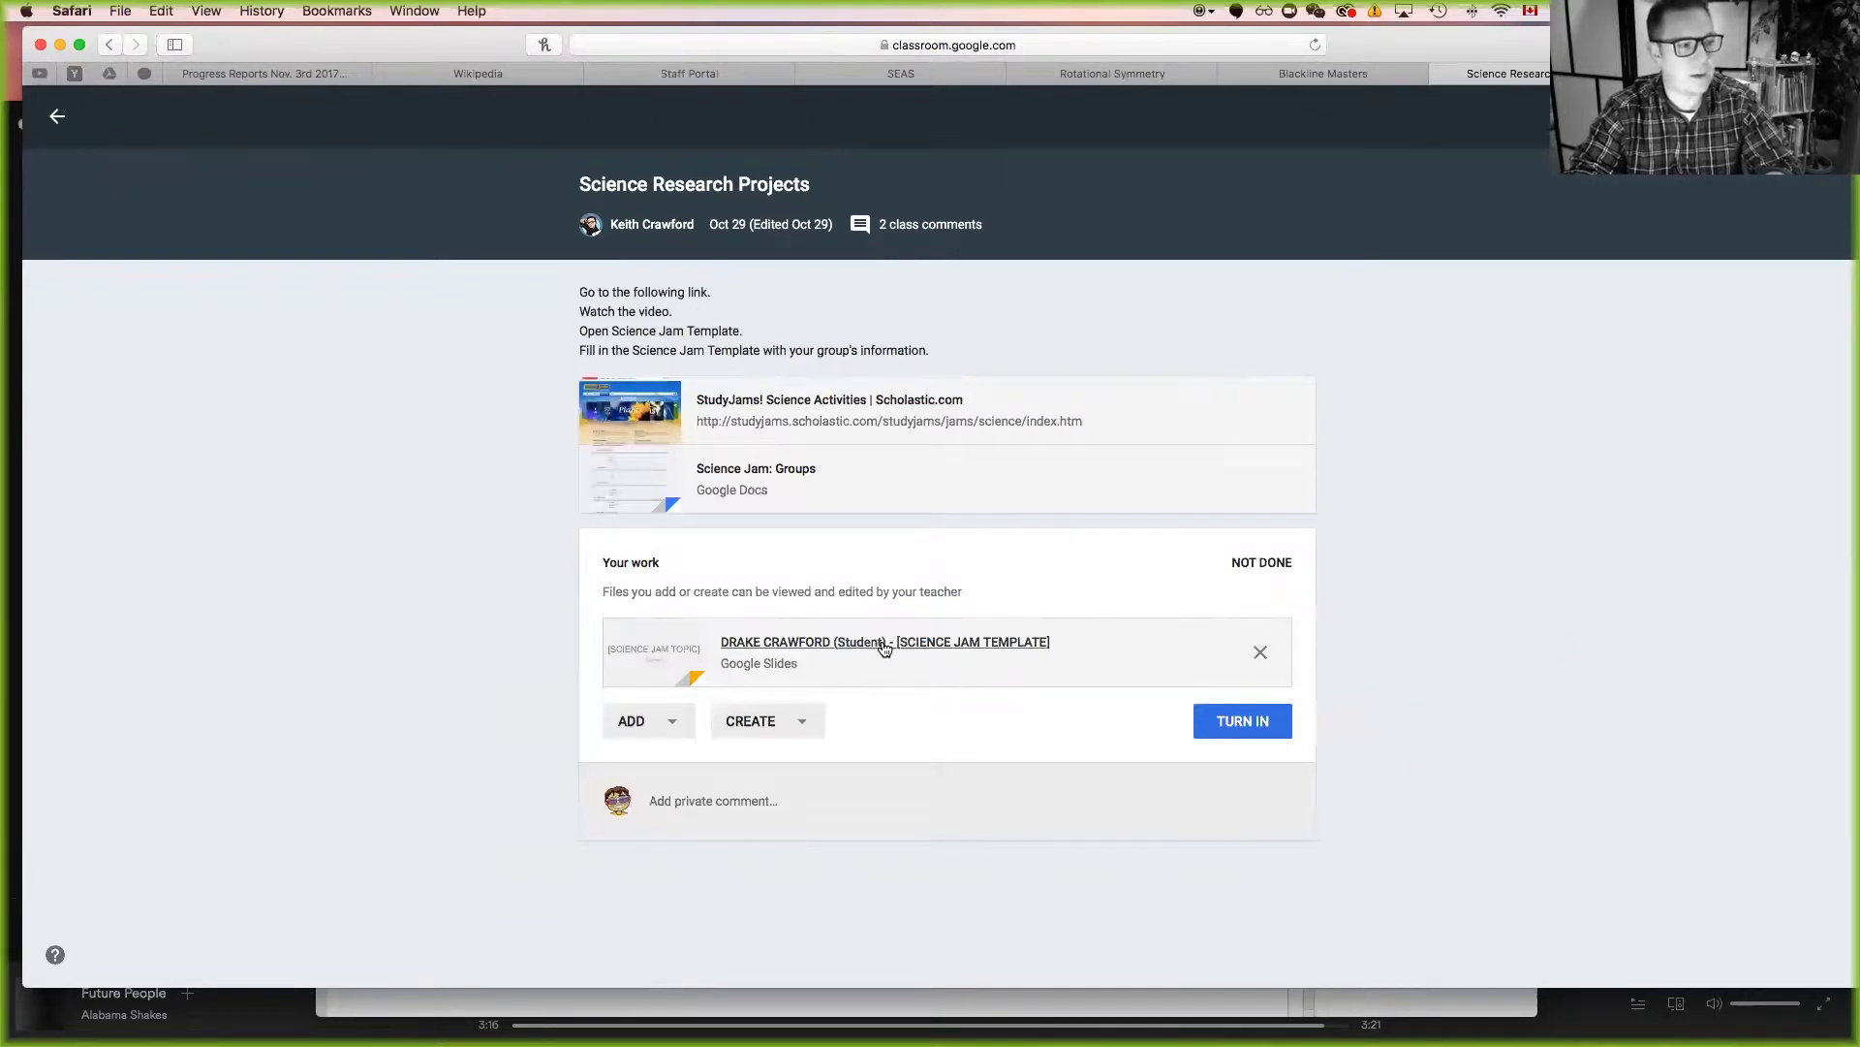
Open the Science Jam template, dismiss the Keep popup, and replace the title placeholder with 'Landforms'.
left_click(882, 646)
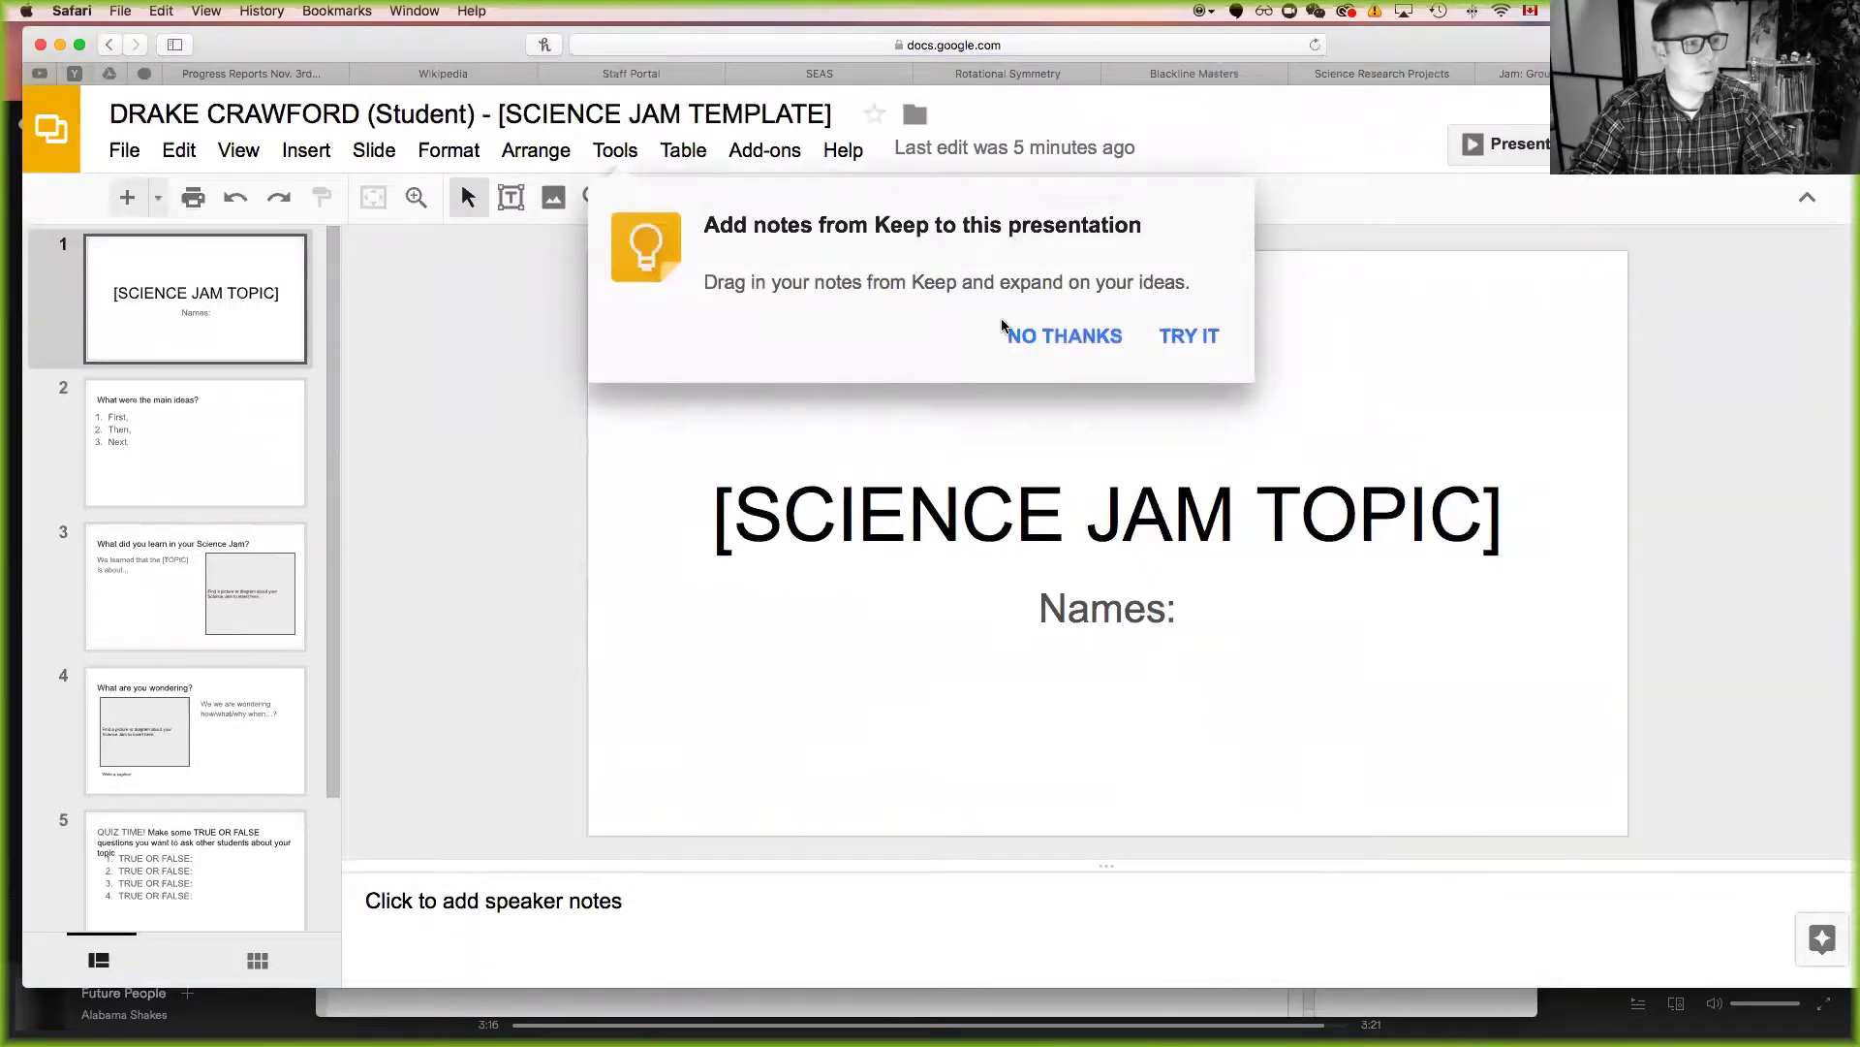
left_click(1066, 336)
left_click(124, 113)
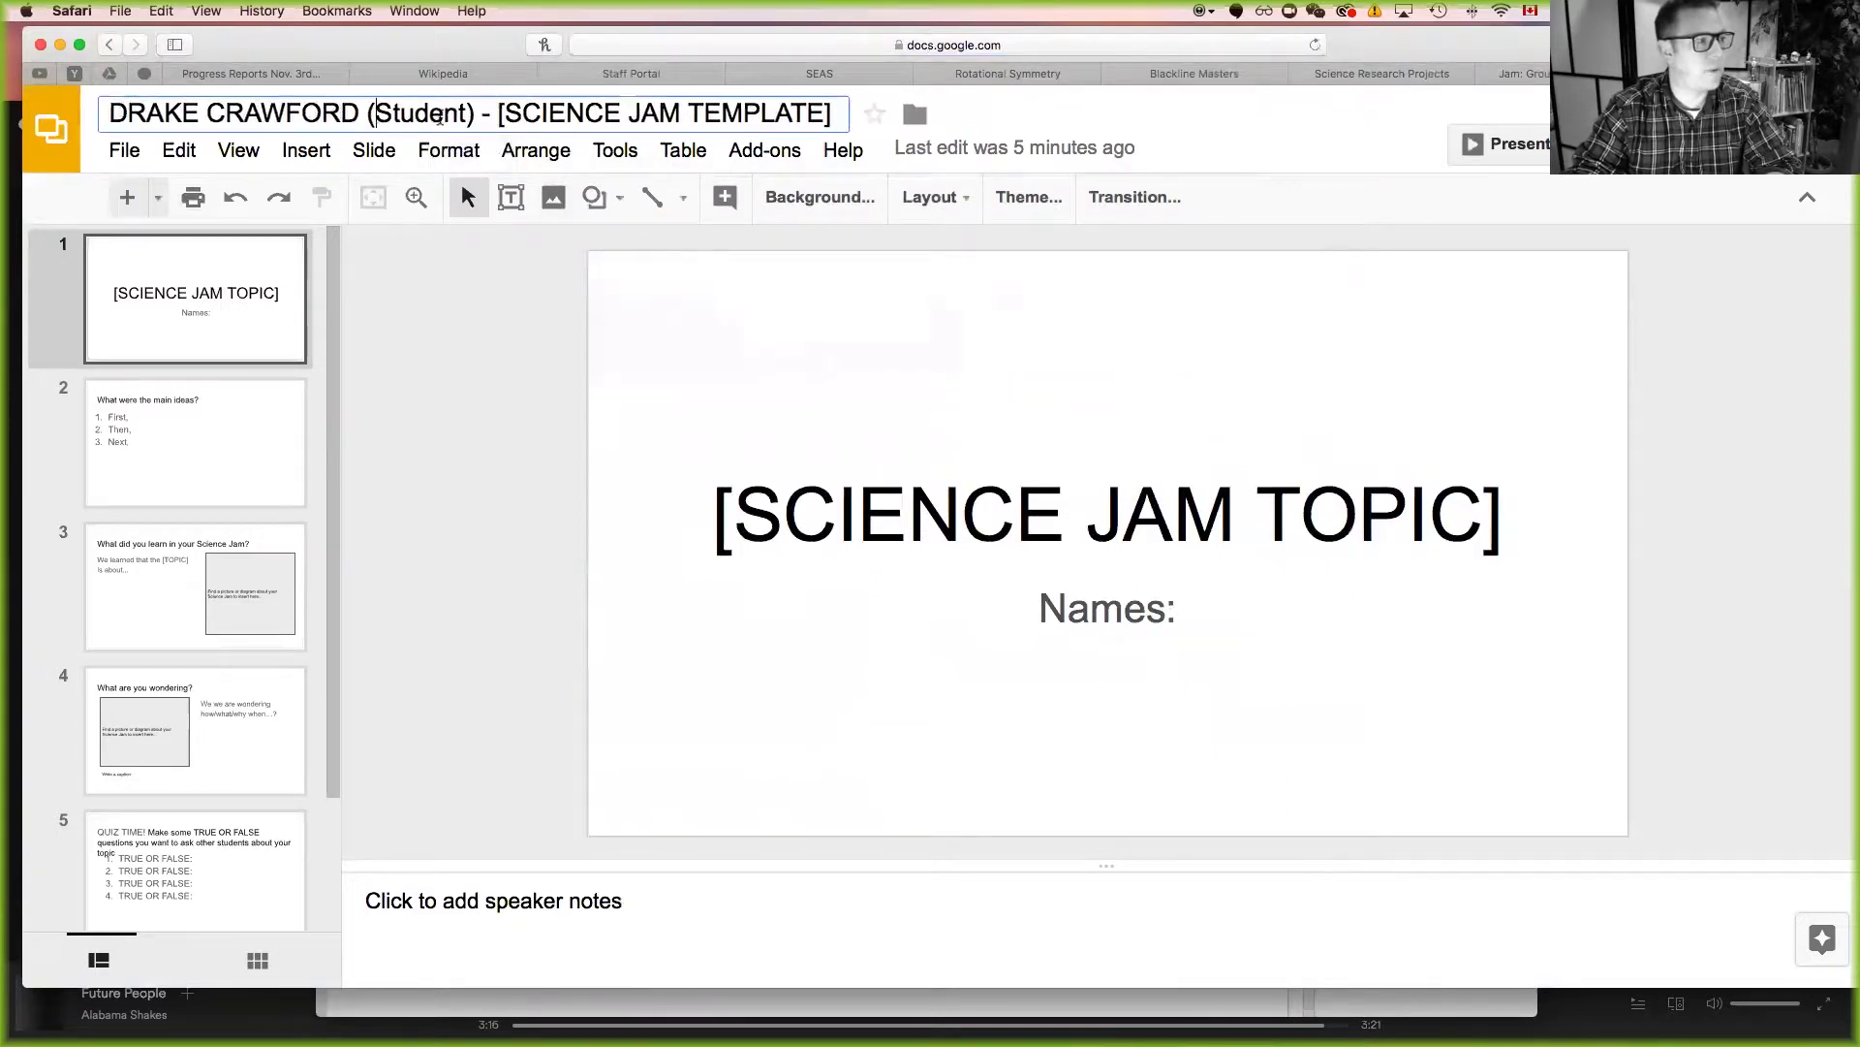
left_click_drag(475, 113, 221, 113)
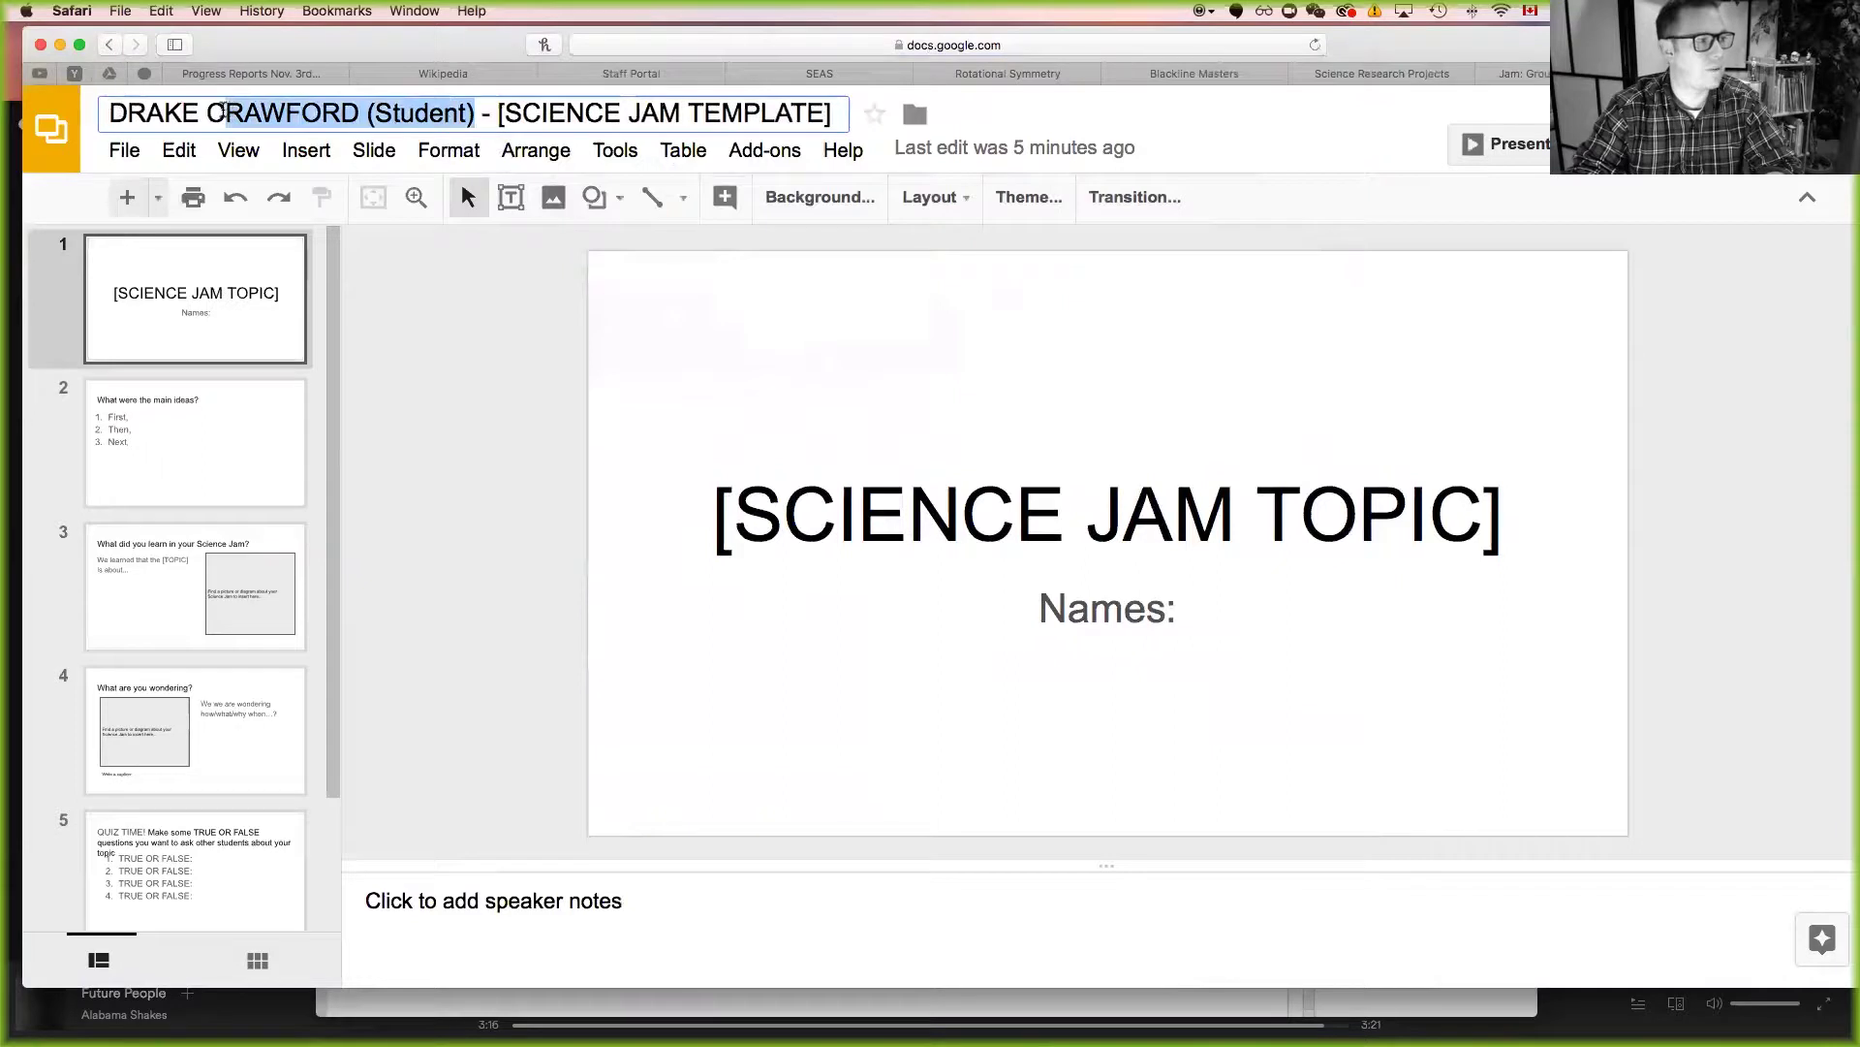
left_click(866, 480)
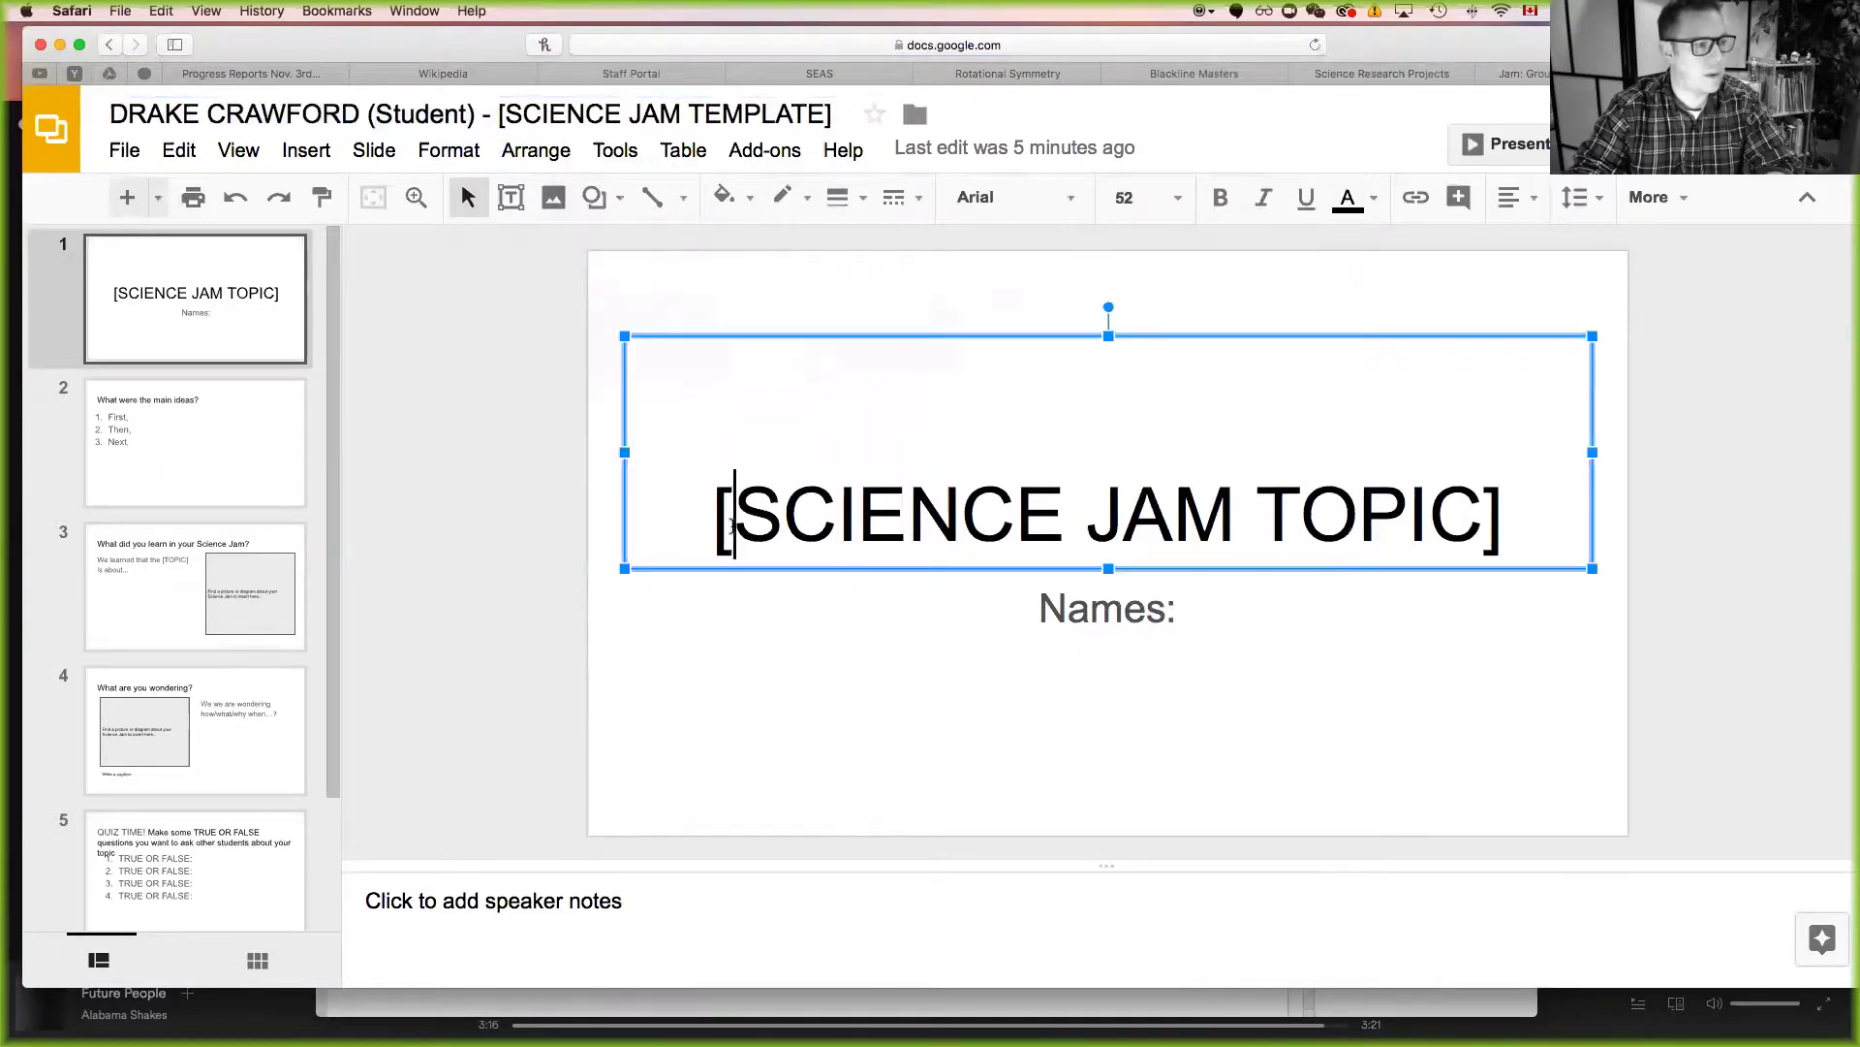
left_click_drag(712, 516, 1511, 516)
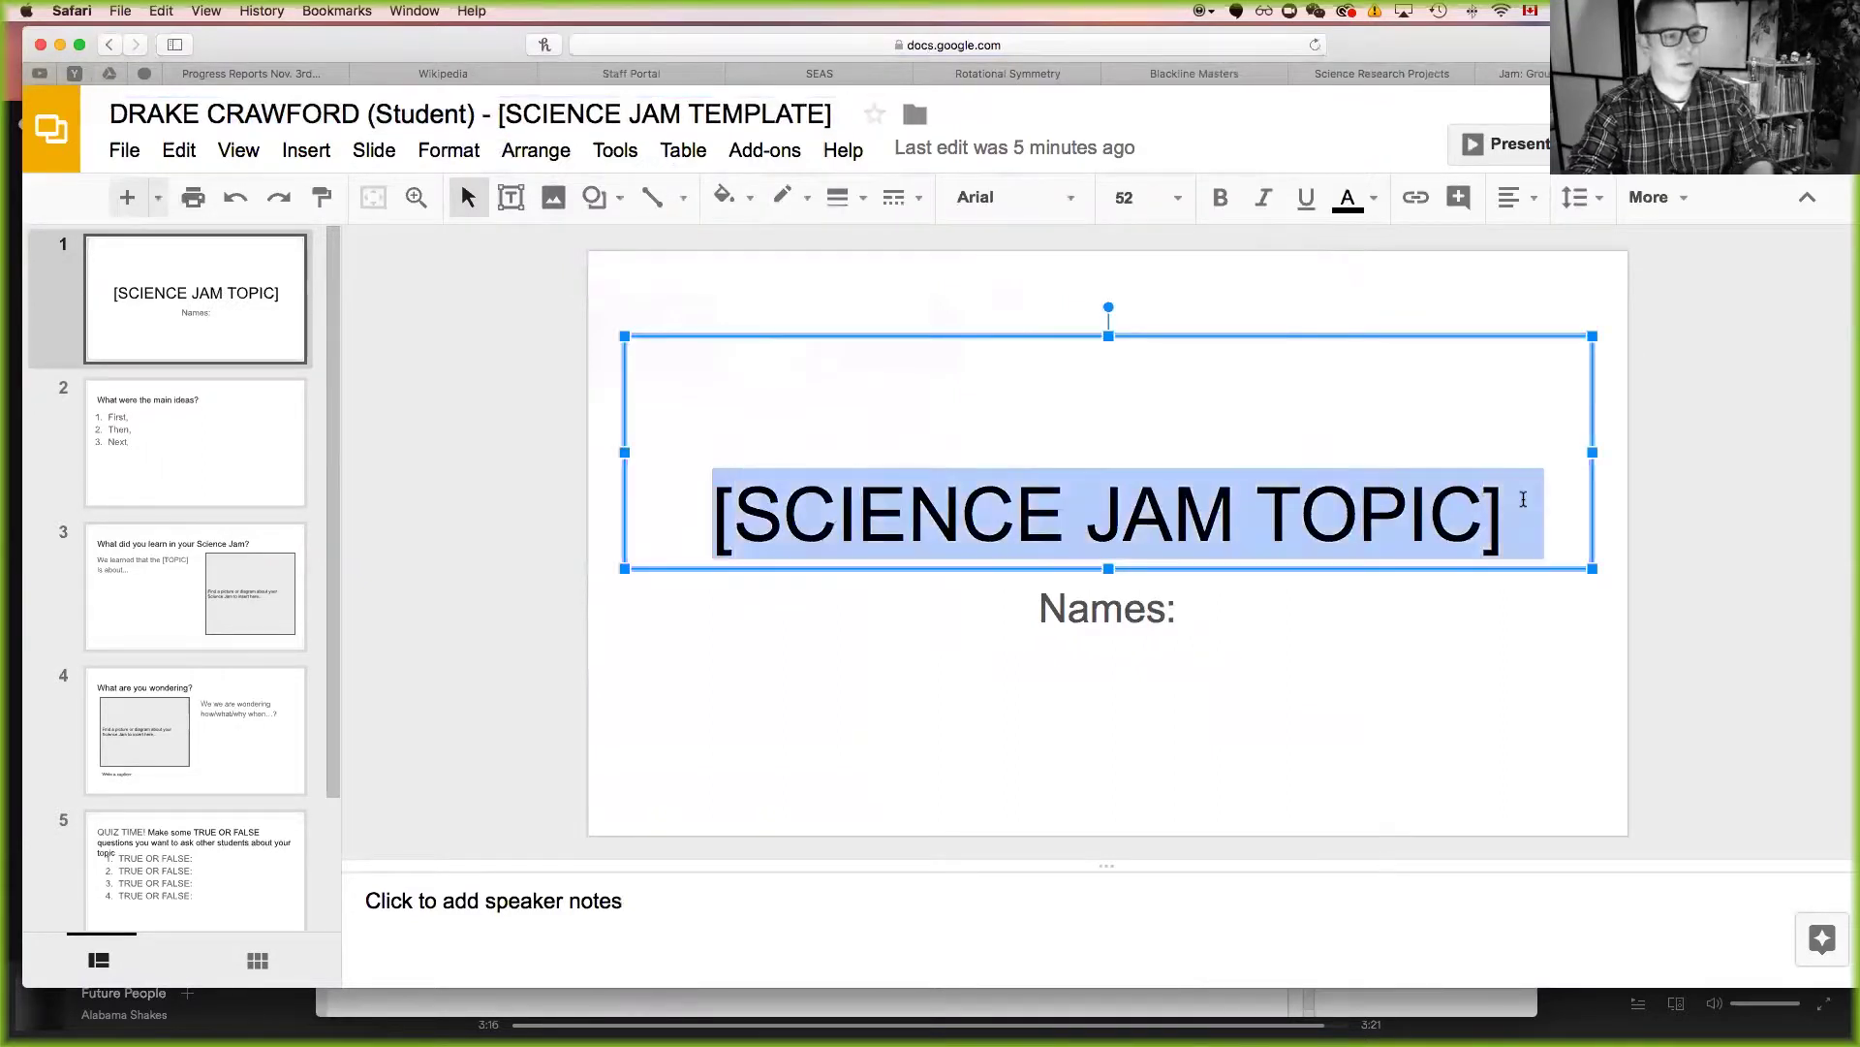
type("Landforms")
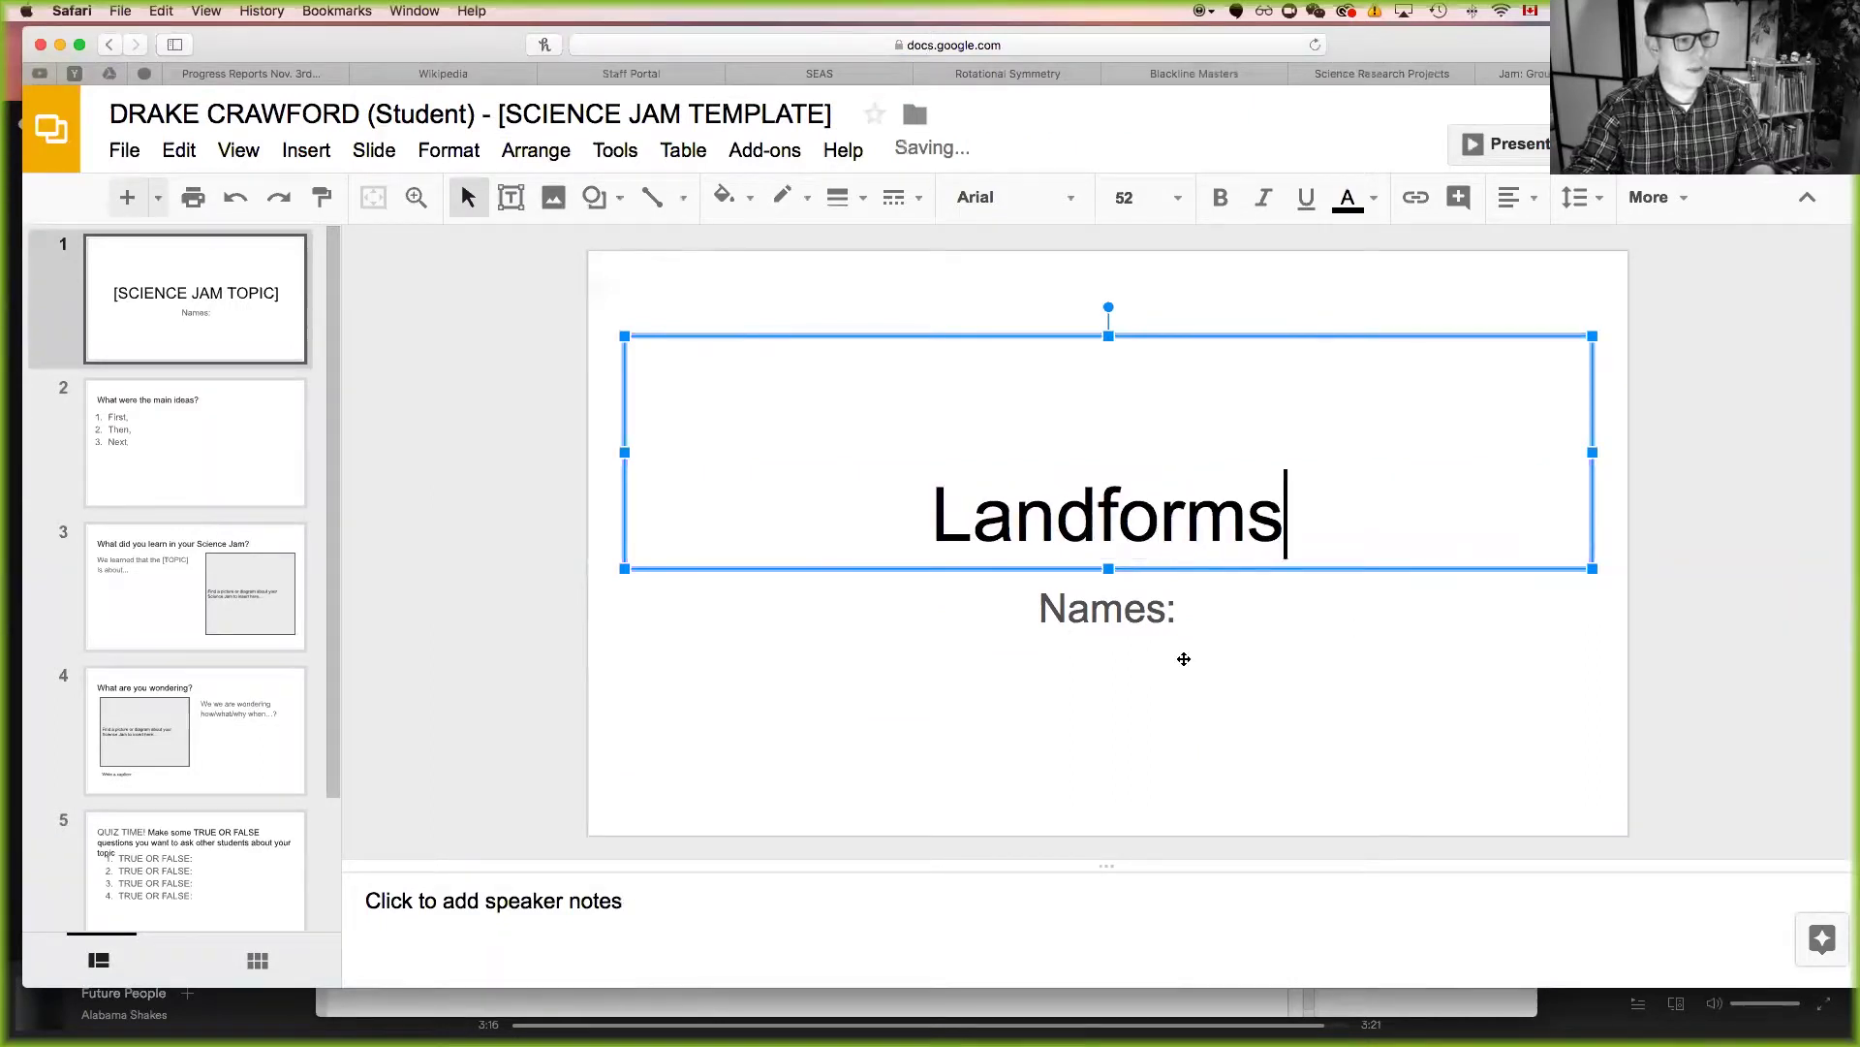
List Kaiden, Jared and David on separate lines under Names.
left_click(1174, 610)
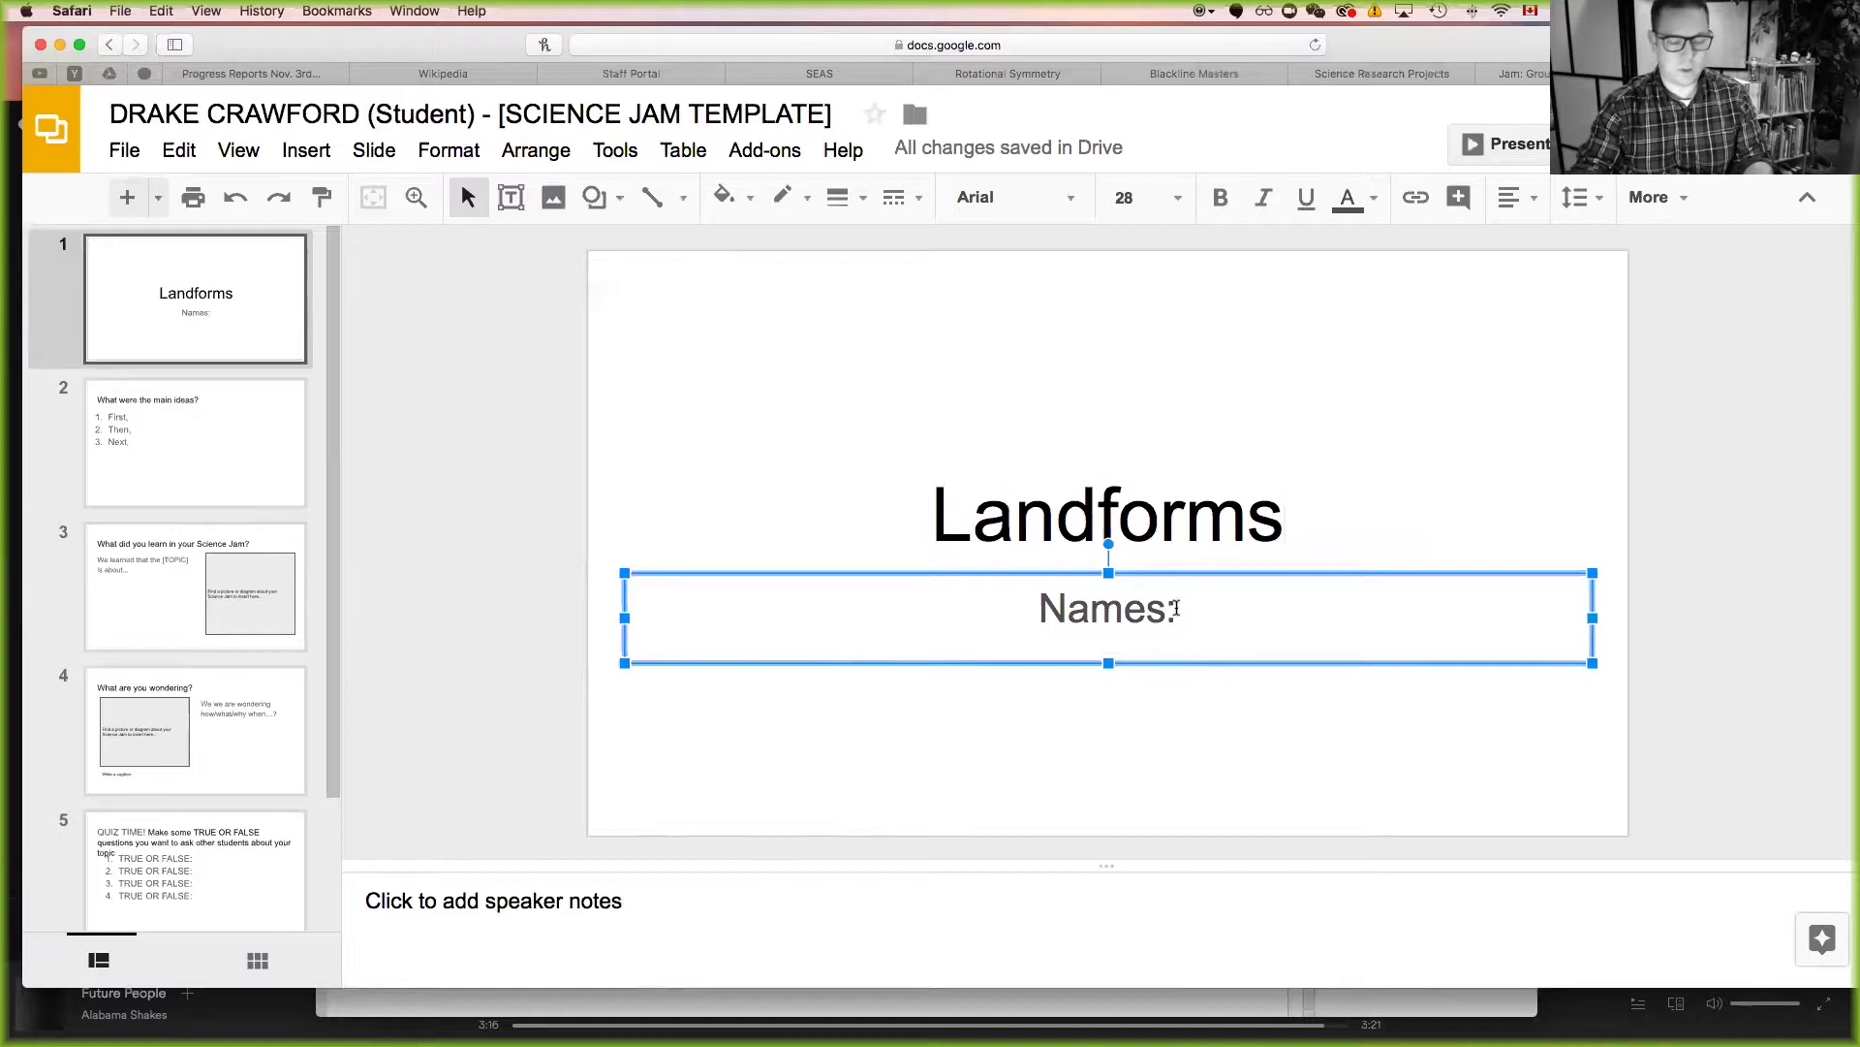
key("Return")
type("Kaien")
key("BackSpace")
key("BackSpace")
type("den")
key("Return")
type("Jared")
key("Return")
type("David")
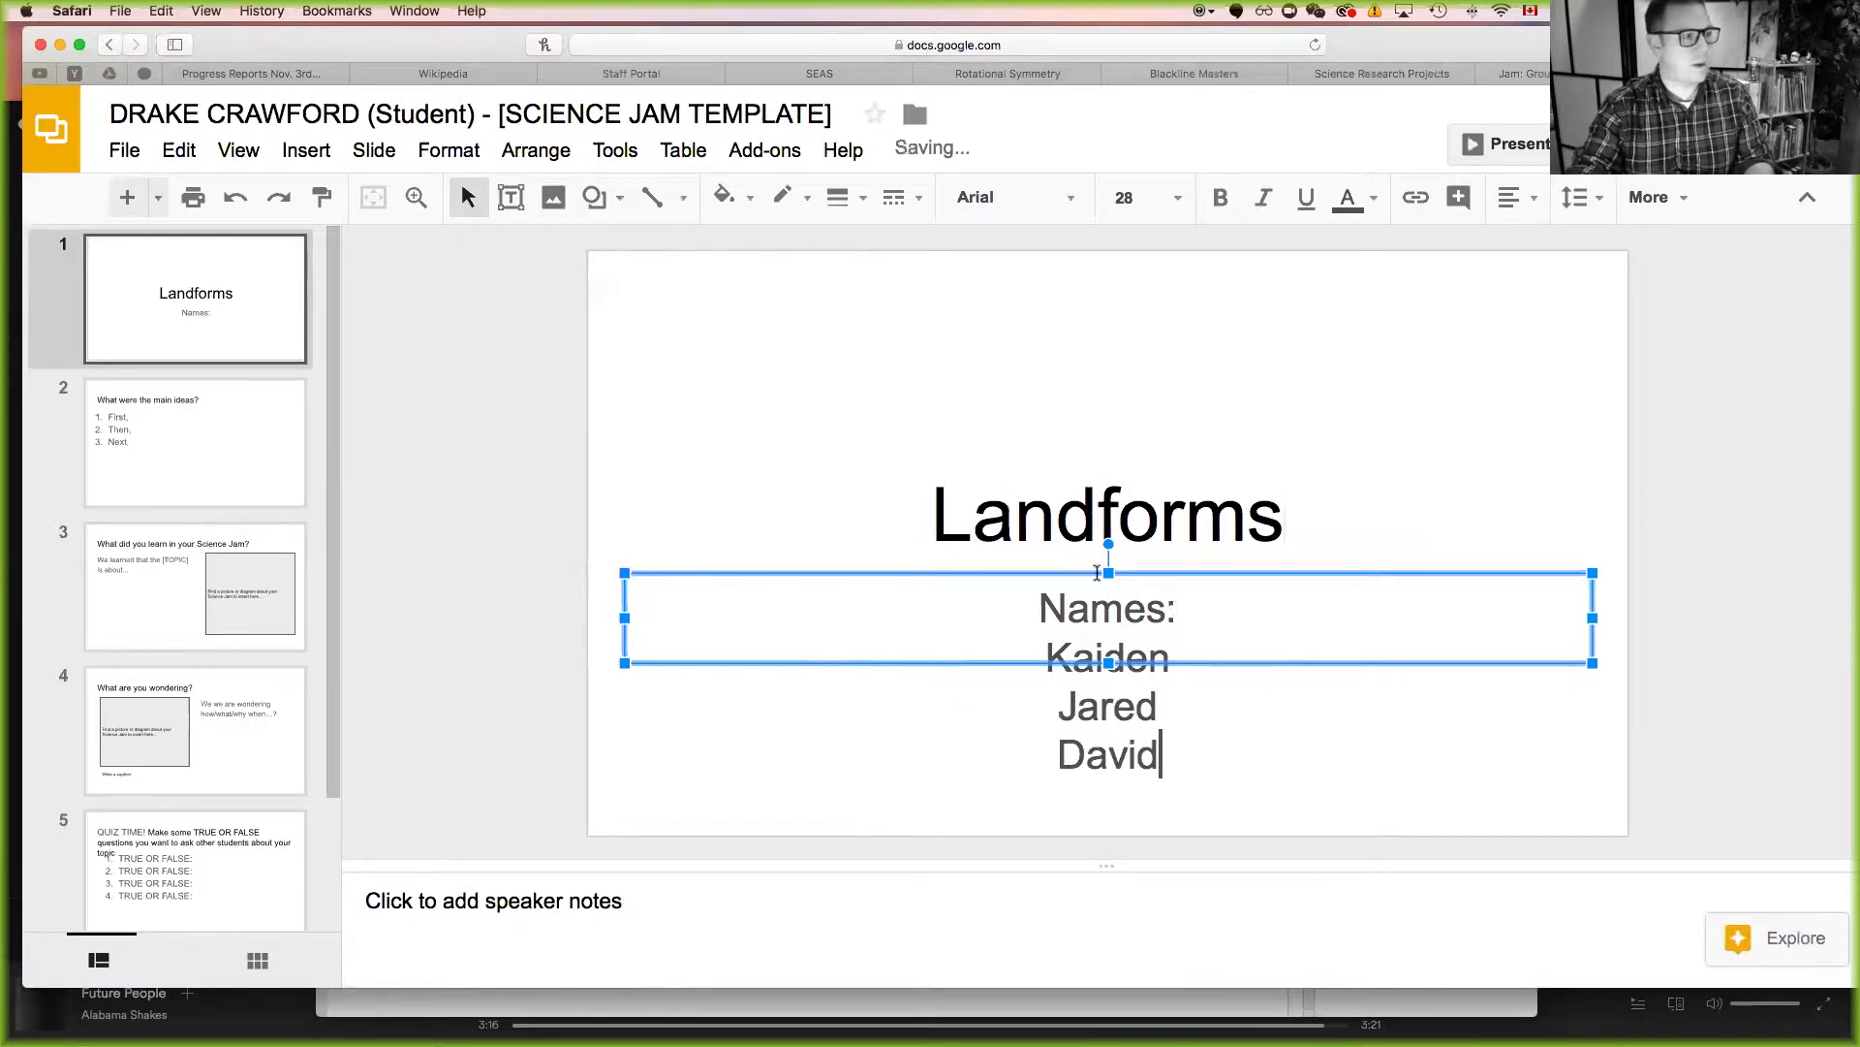
left_click(184, 449)
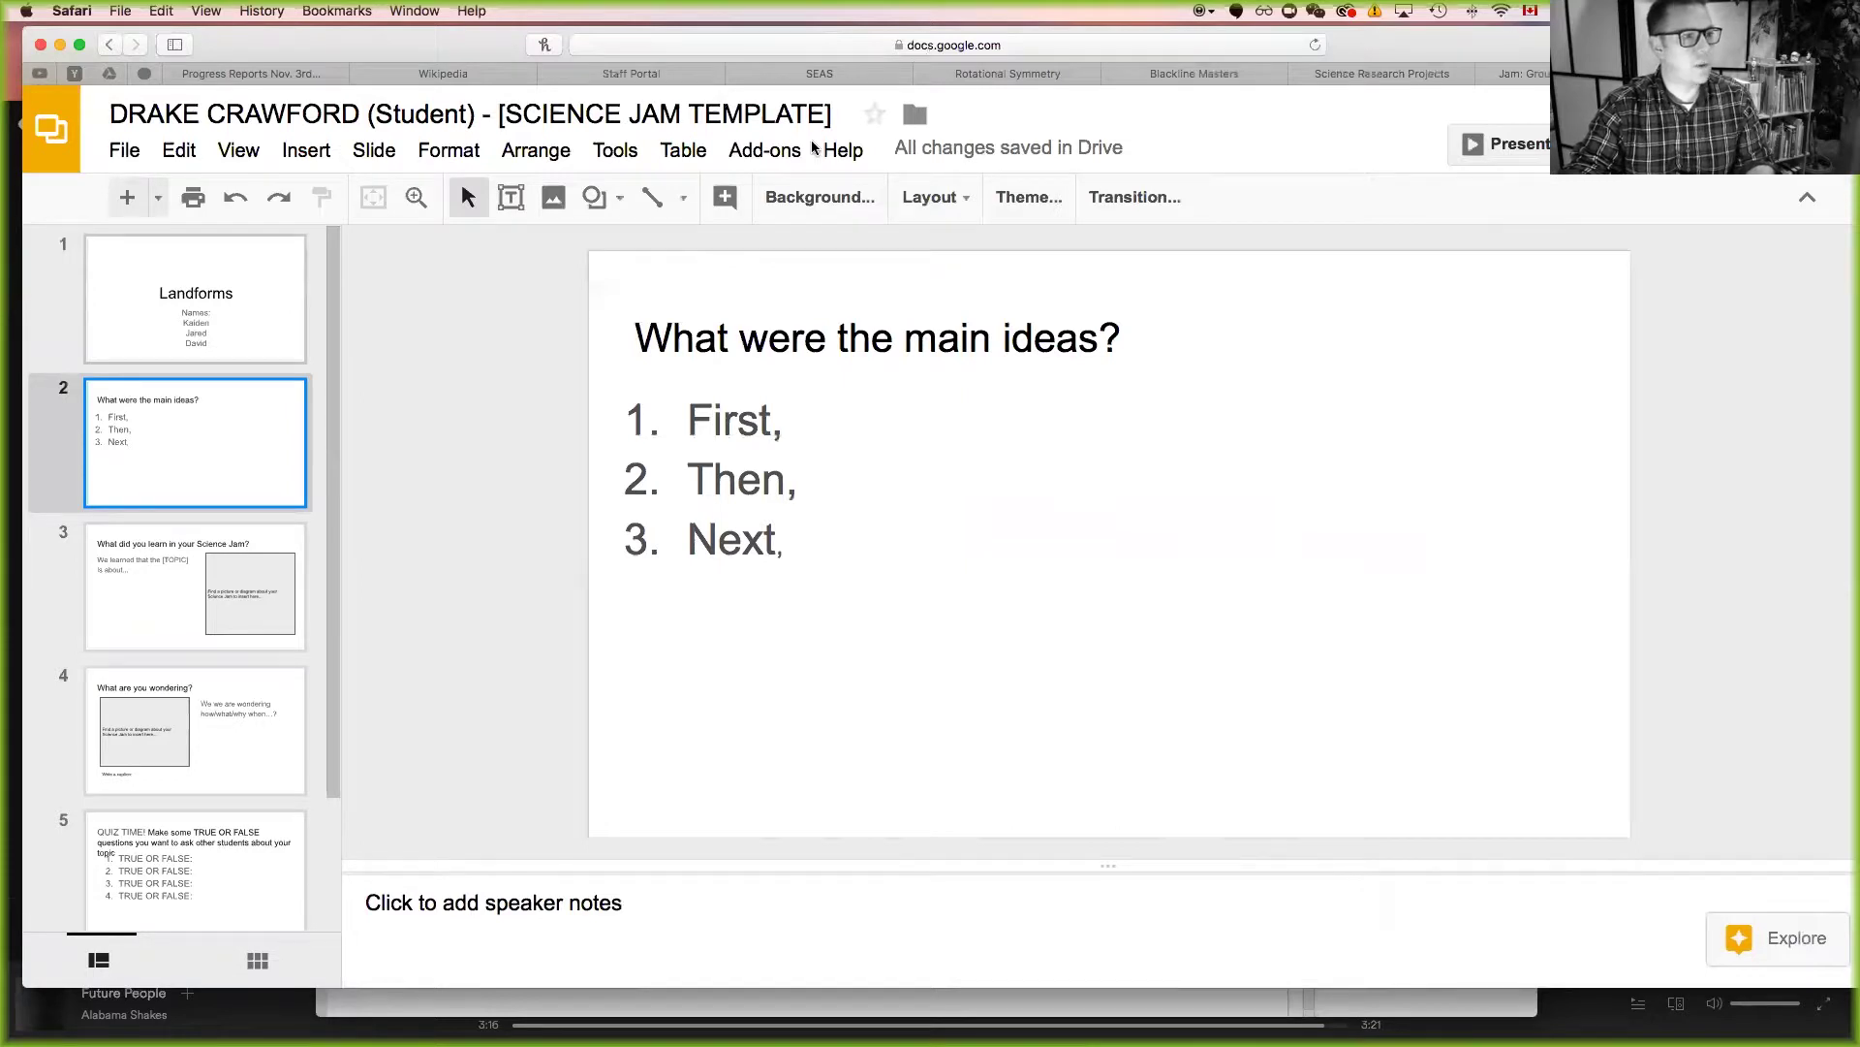
Reopen the Landforms StudyJams page from the groups document and narrow its window aside.
left_click(1527, 80)
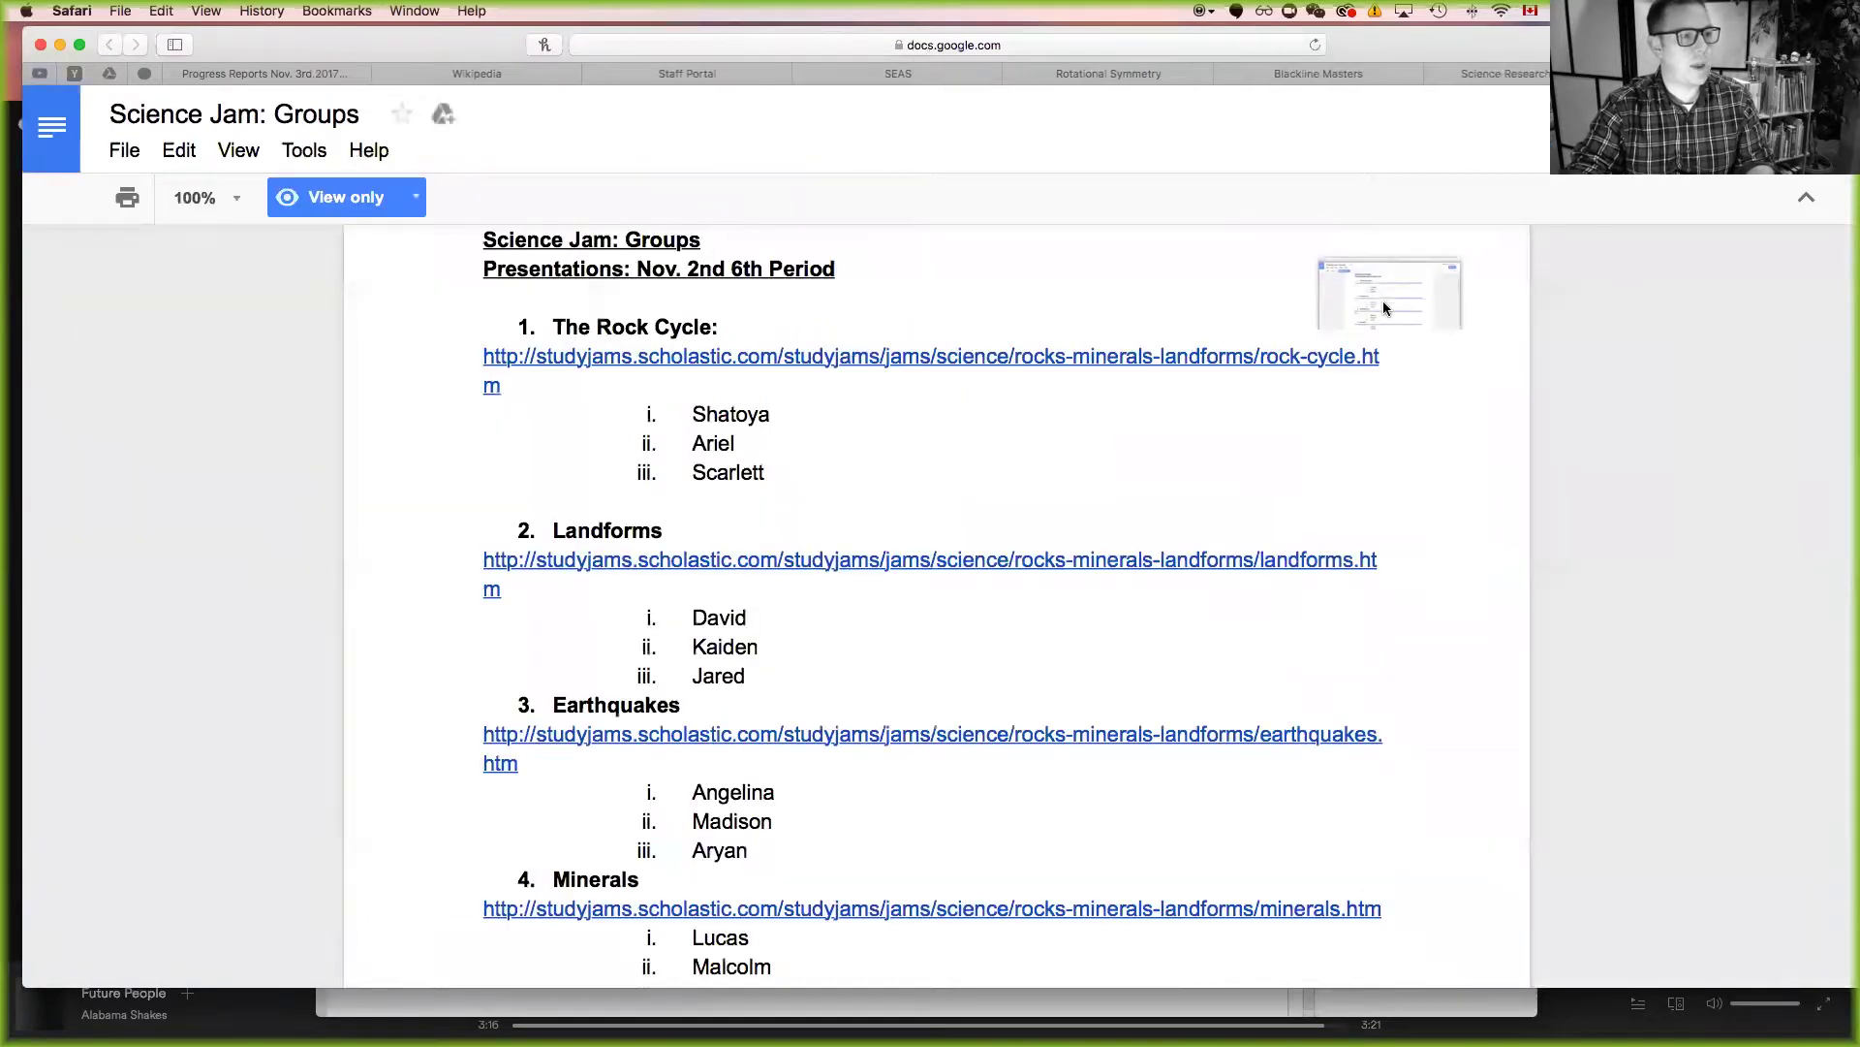
left_click_drag(783, 542, 788, 540)
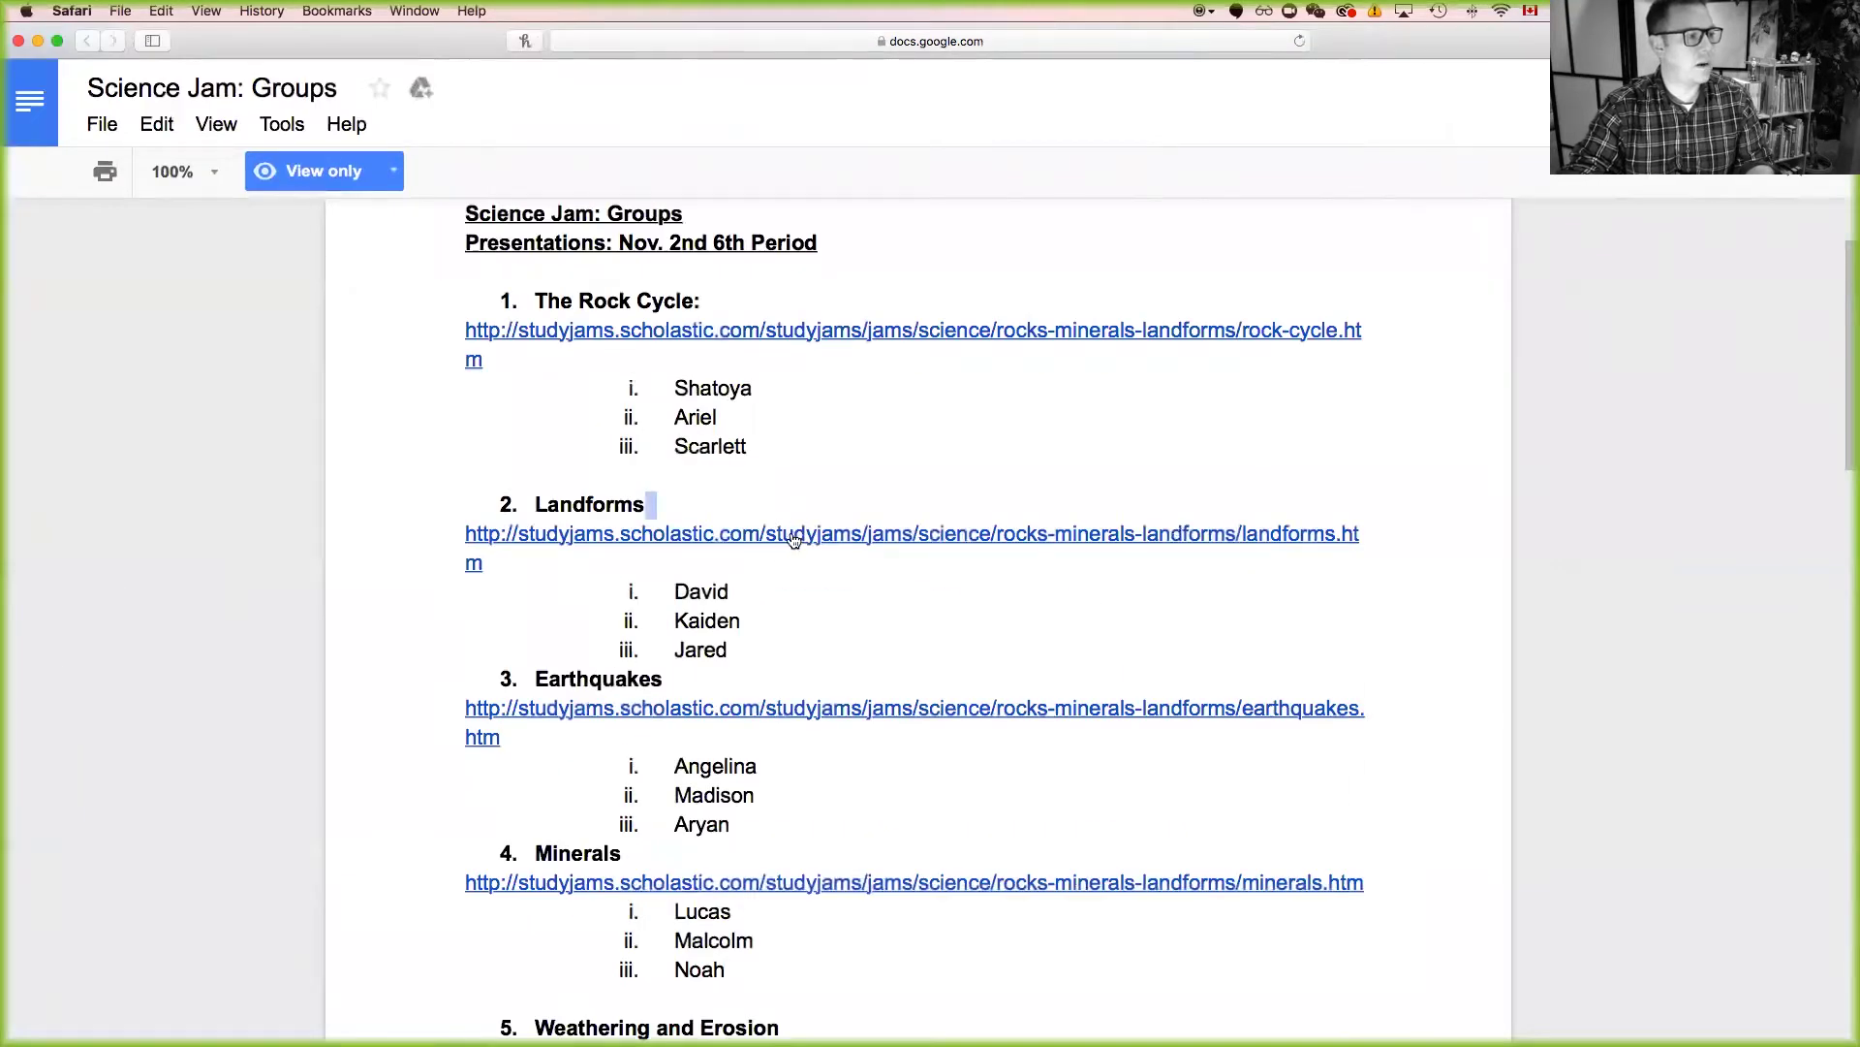
left_click(793, 534)
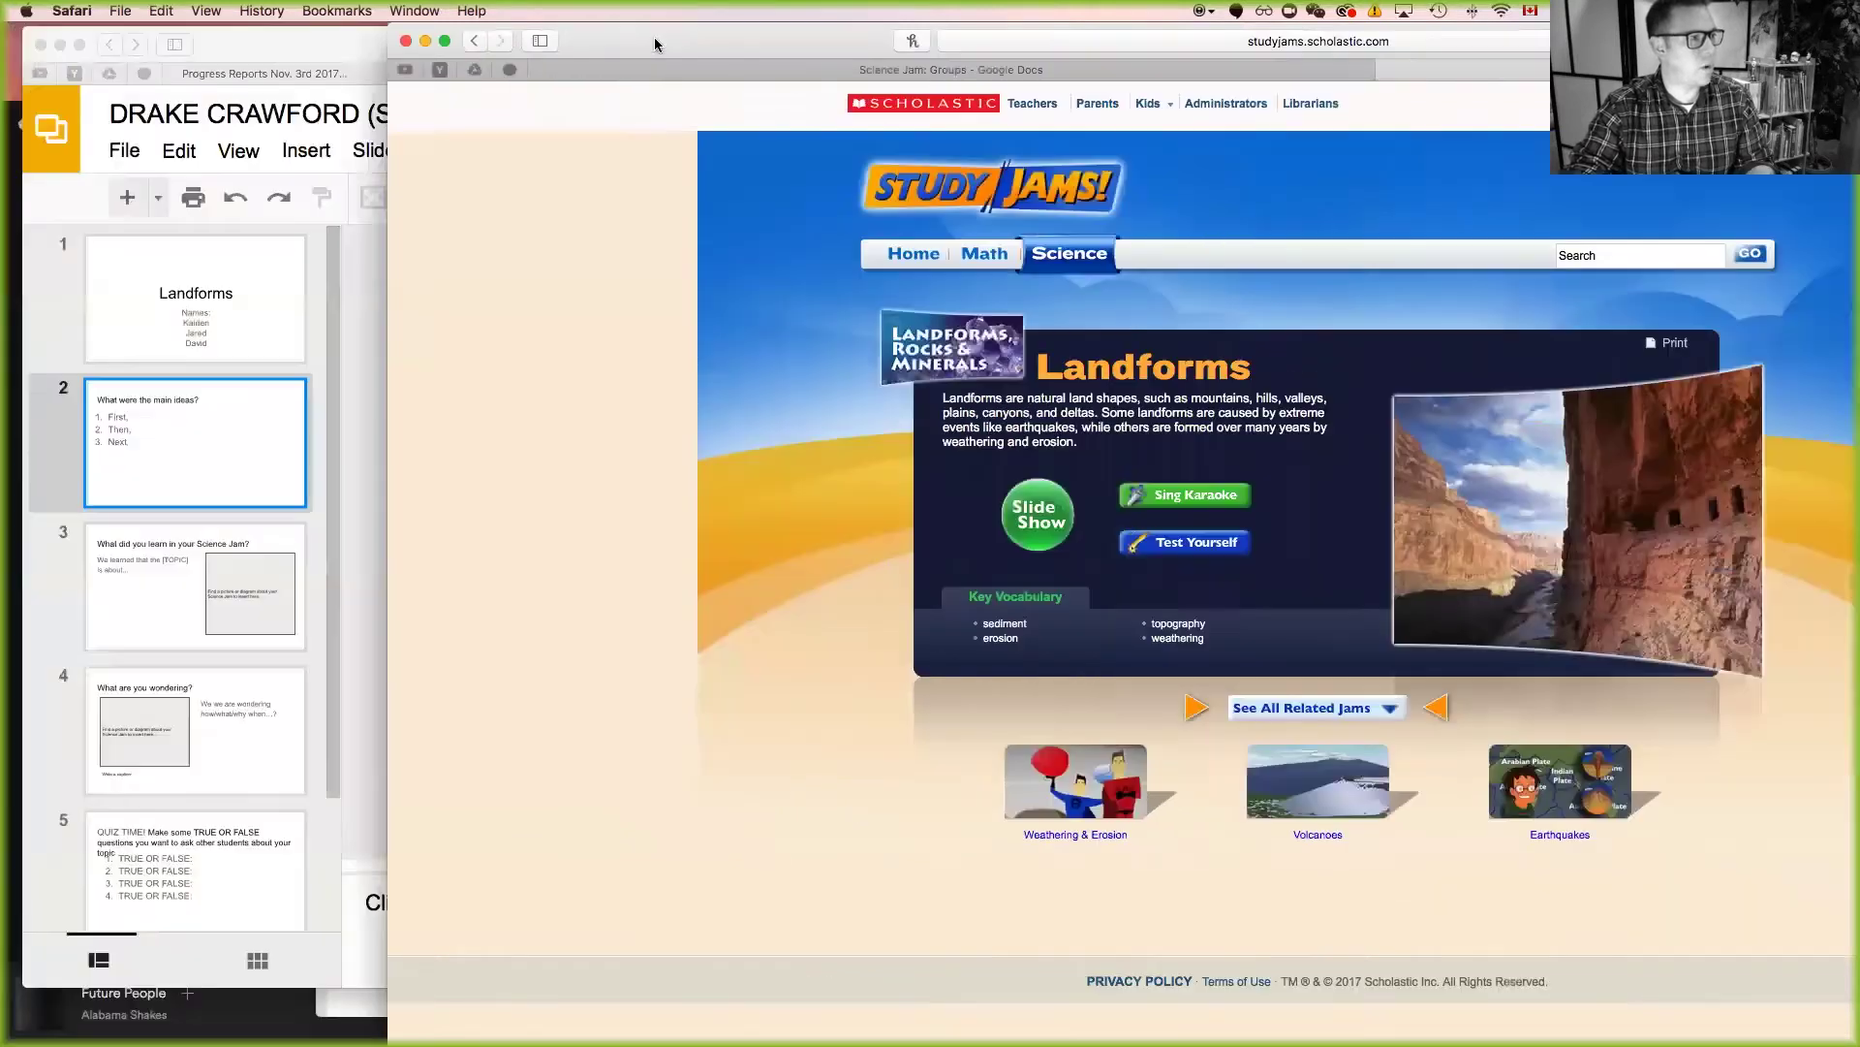
left_click_drag(257, 40, 726, 40)
left_click_drag(583, 234, 872, 234)
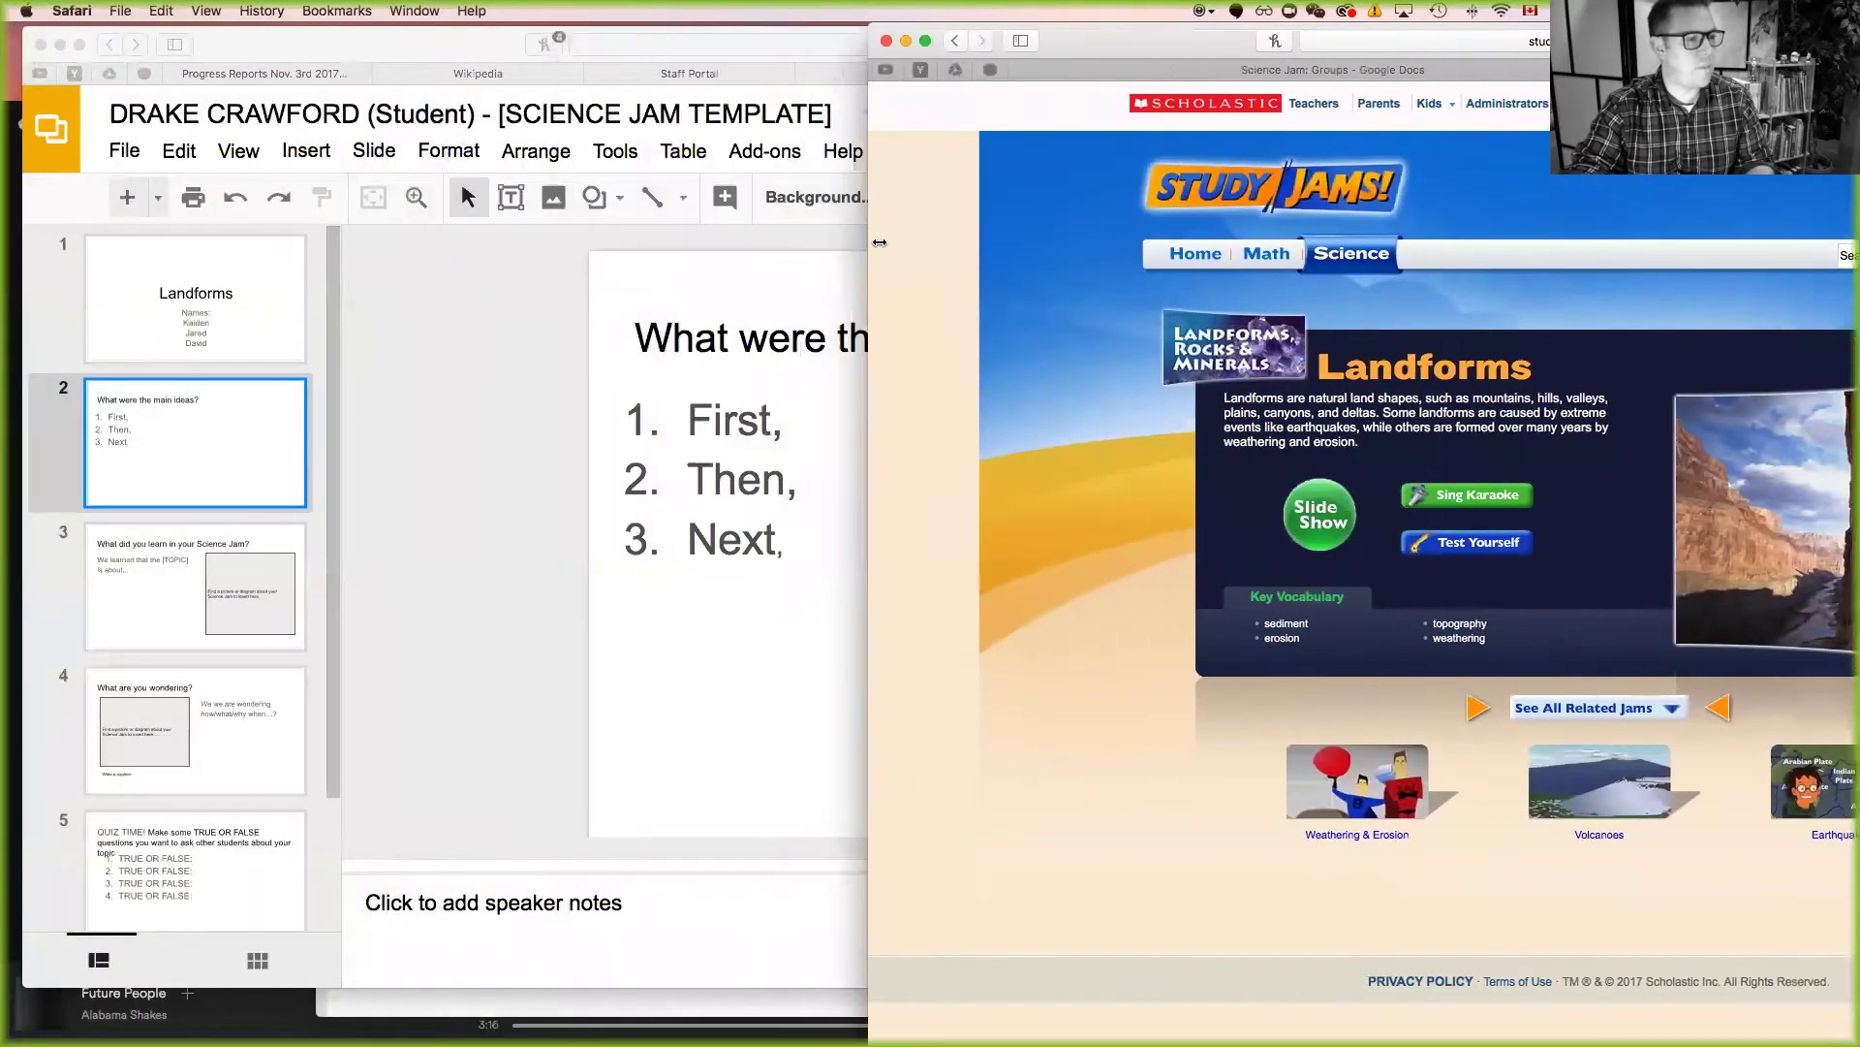
Arrange the slide deck on the left and Study Jams on the right, Slides in front.
left_click(752, 580)
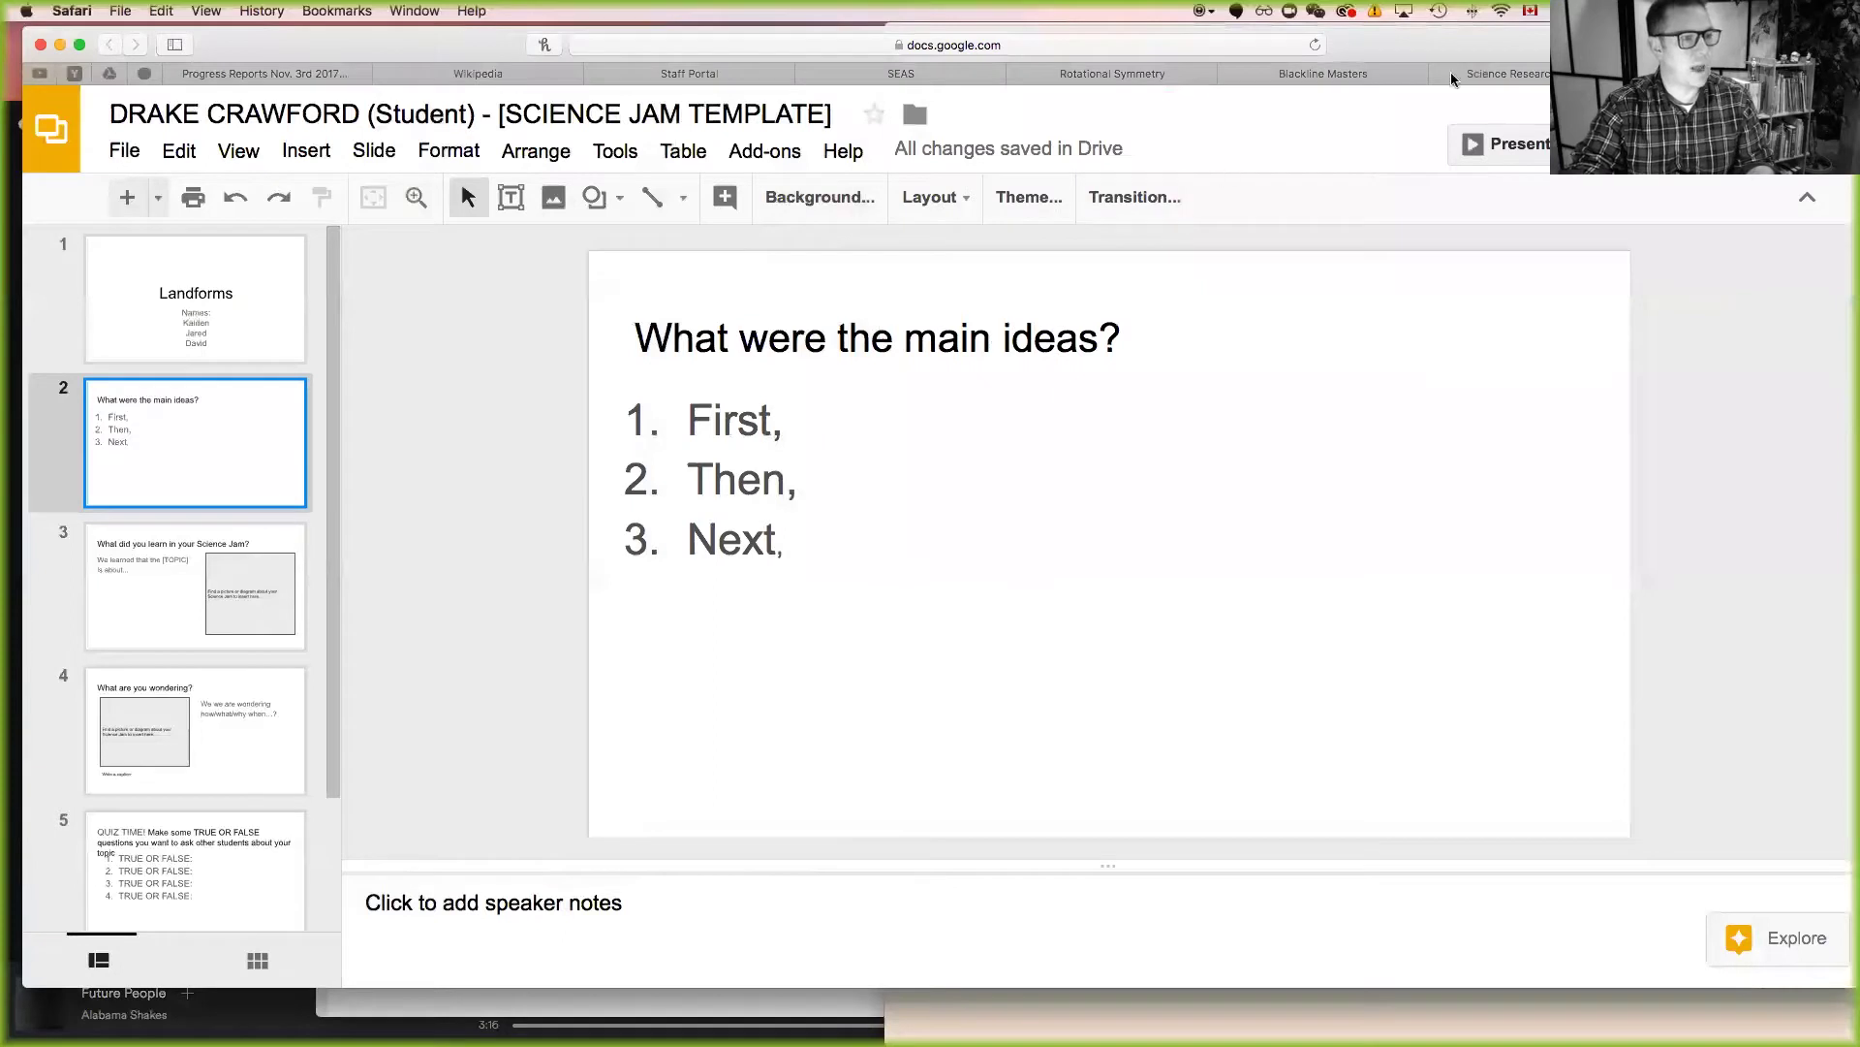
left_click_drag(1439, 44, 1242, 48)
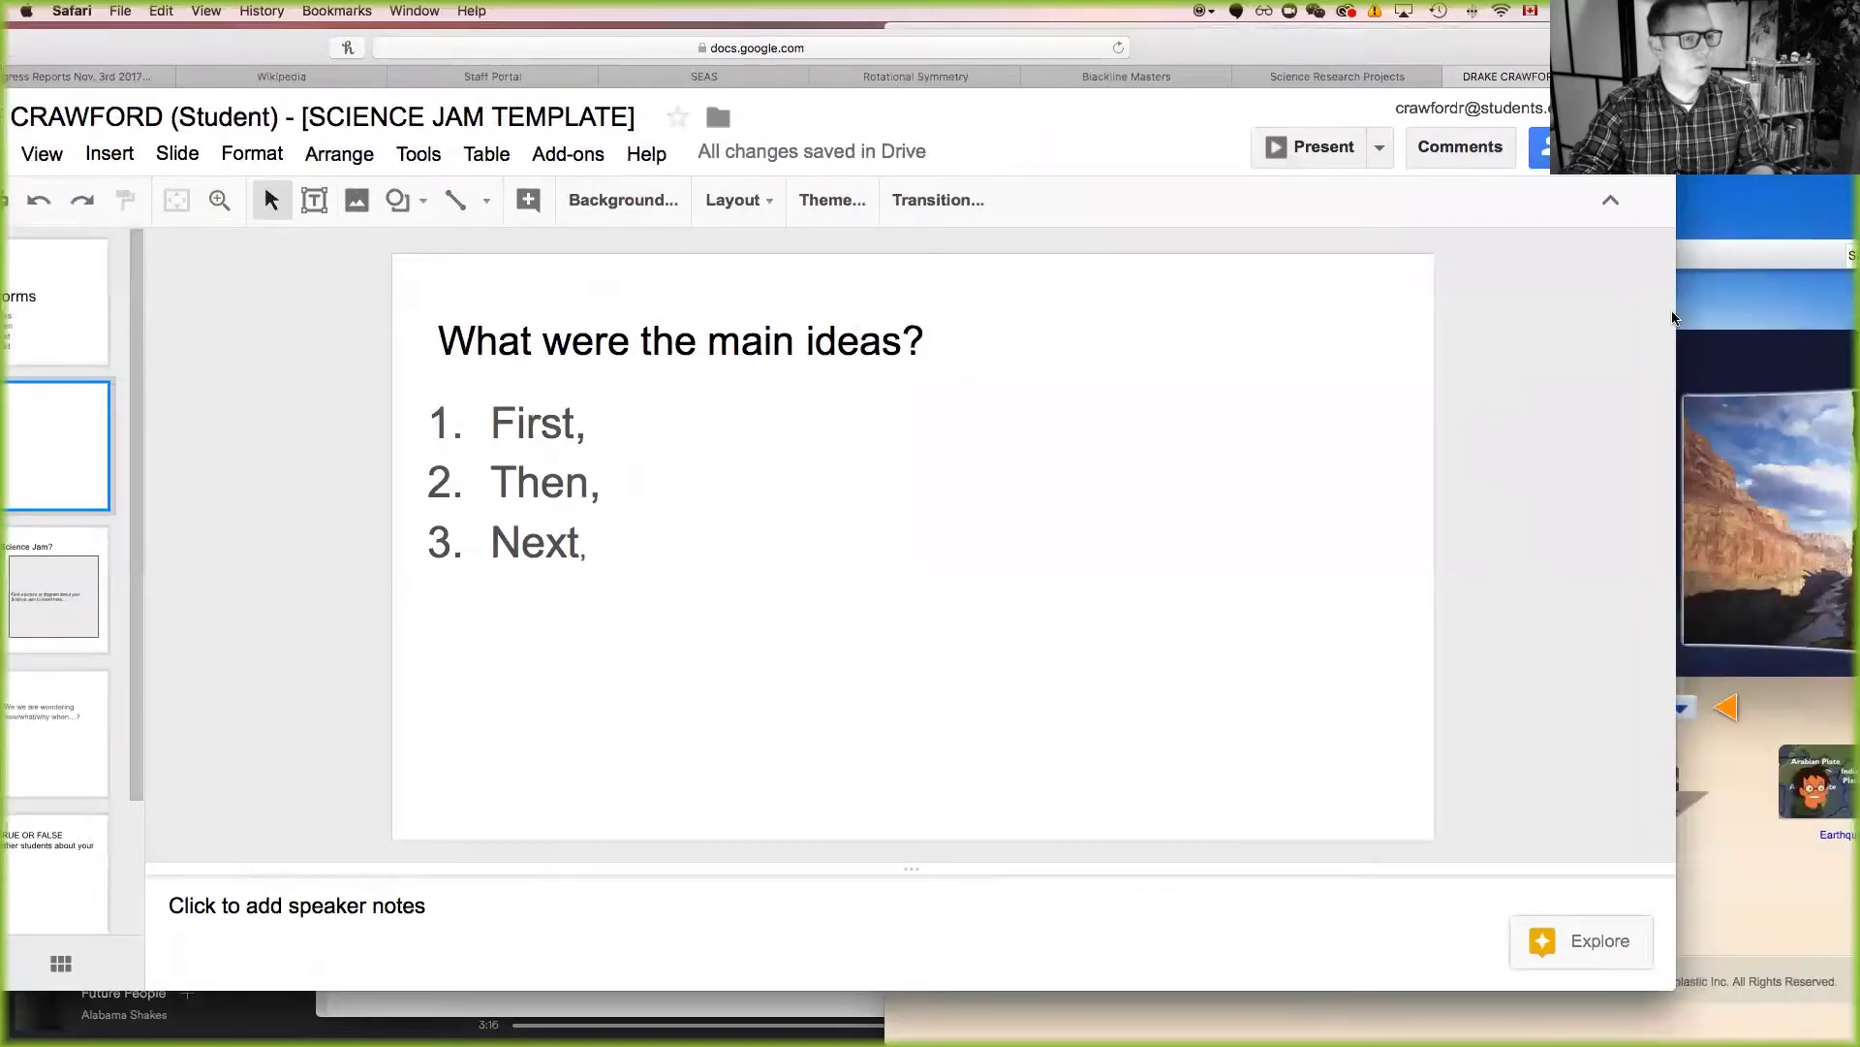
left_click_drag(1675, 313, 792, 298)
left_click(1324, 520)
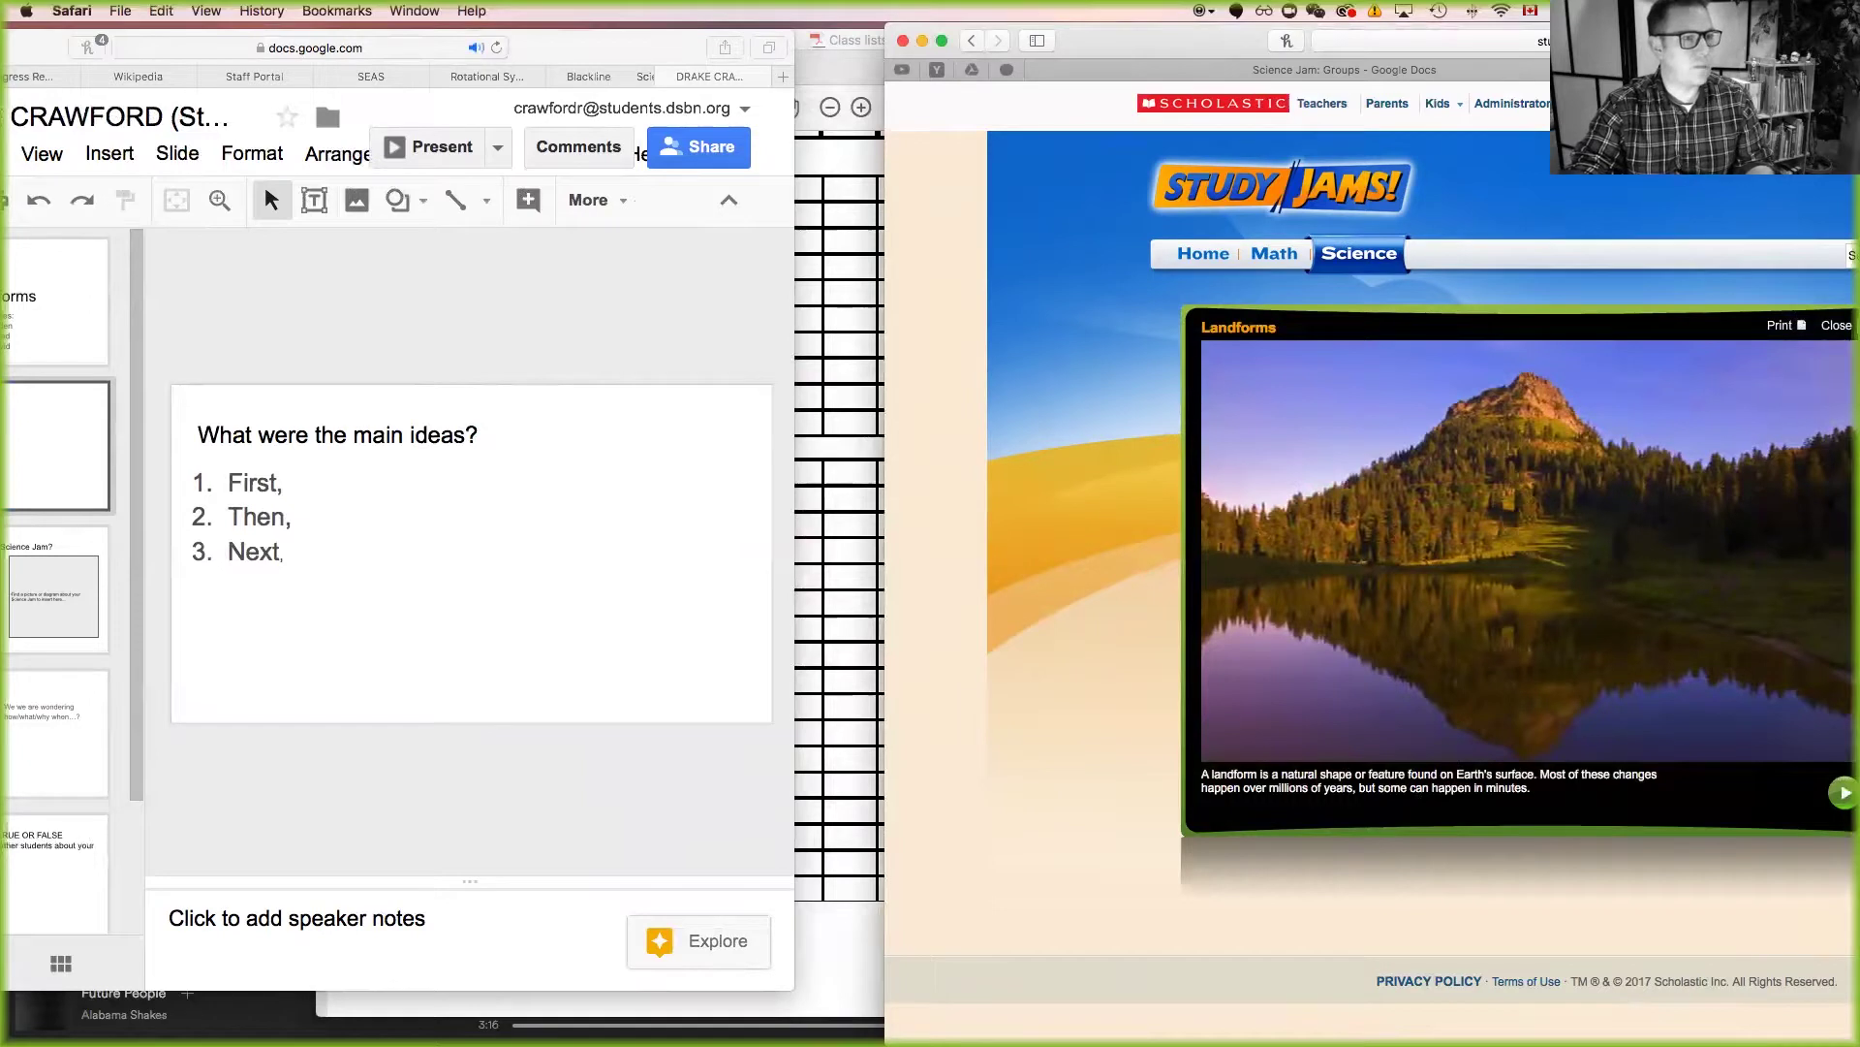
left_click_drag(1207, 35, 977, 41)
left_click_drag(808, 44, 871, 43)
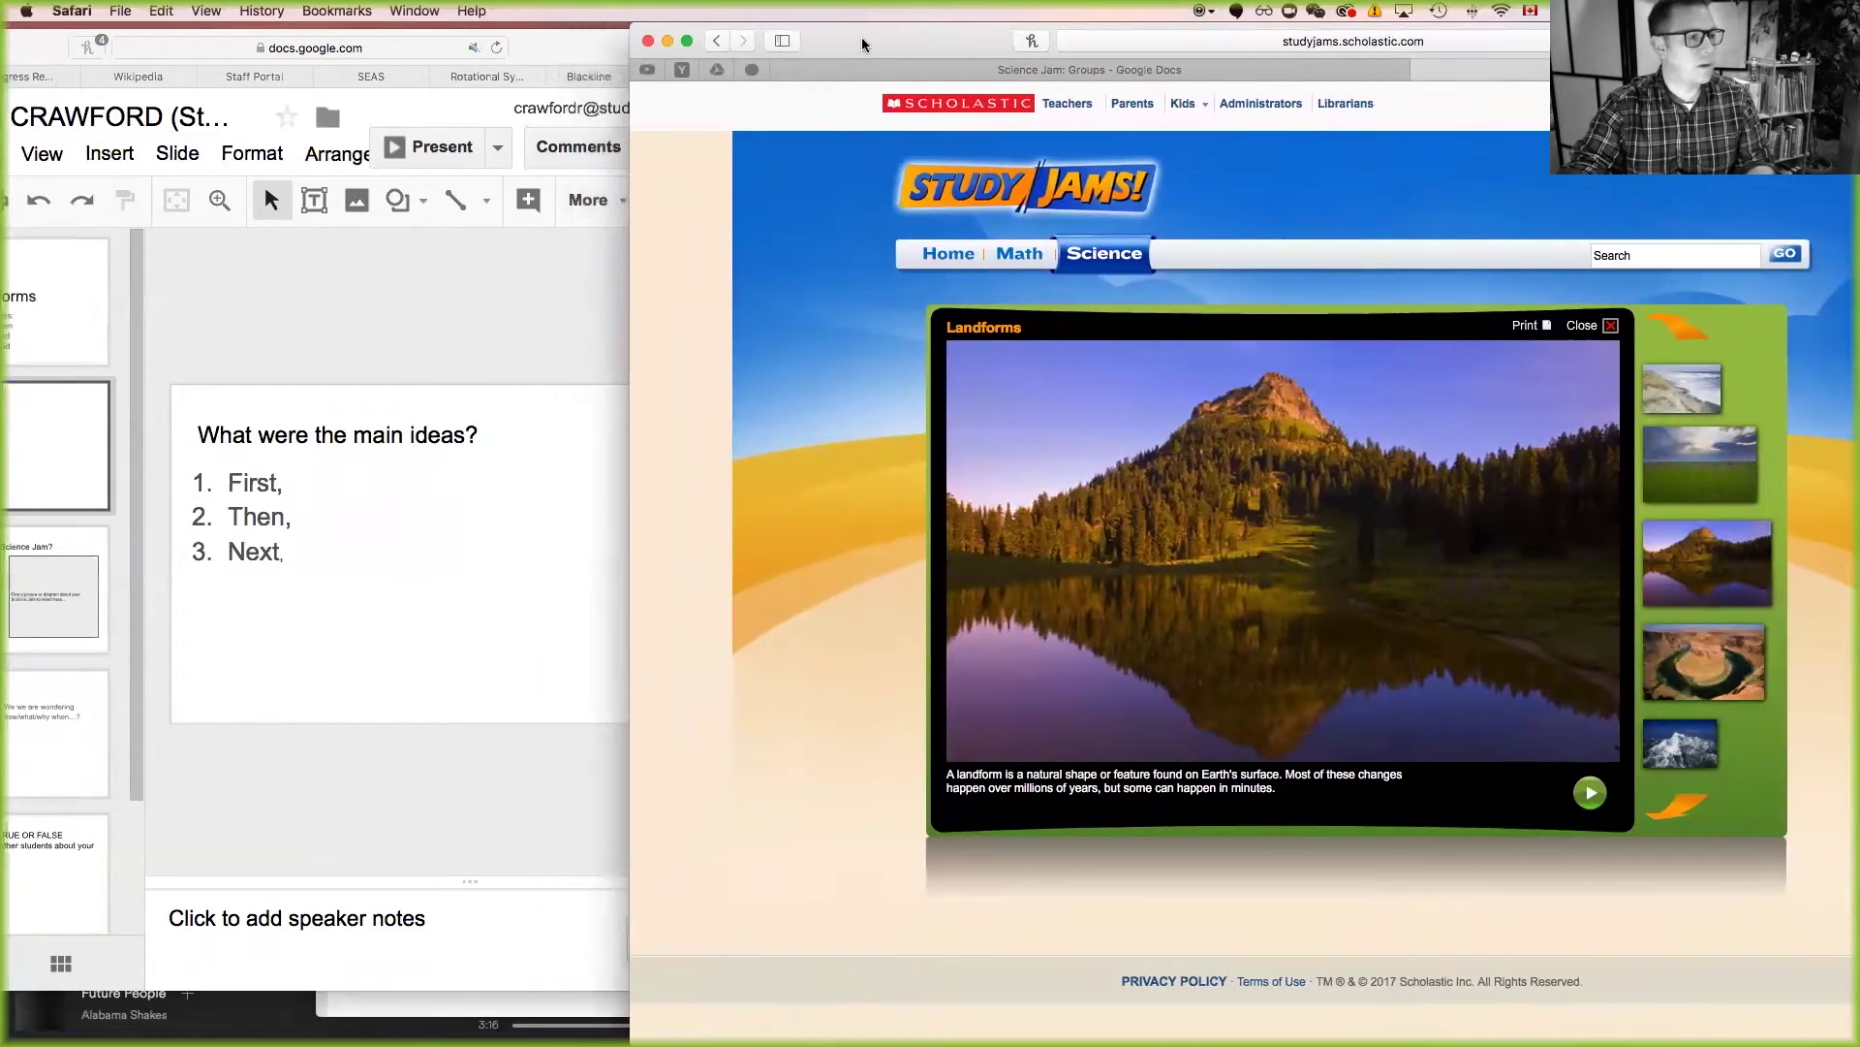
left_click(372, 559)
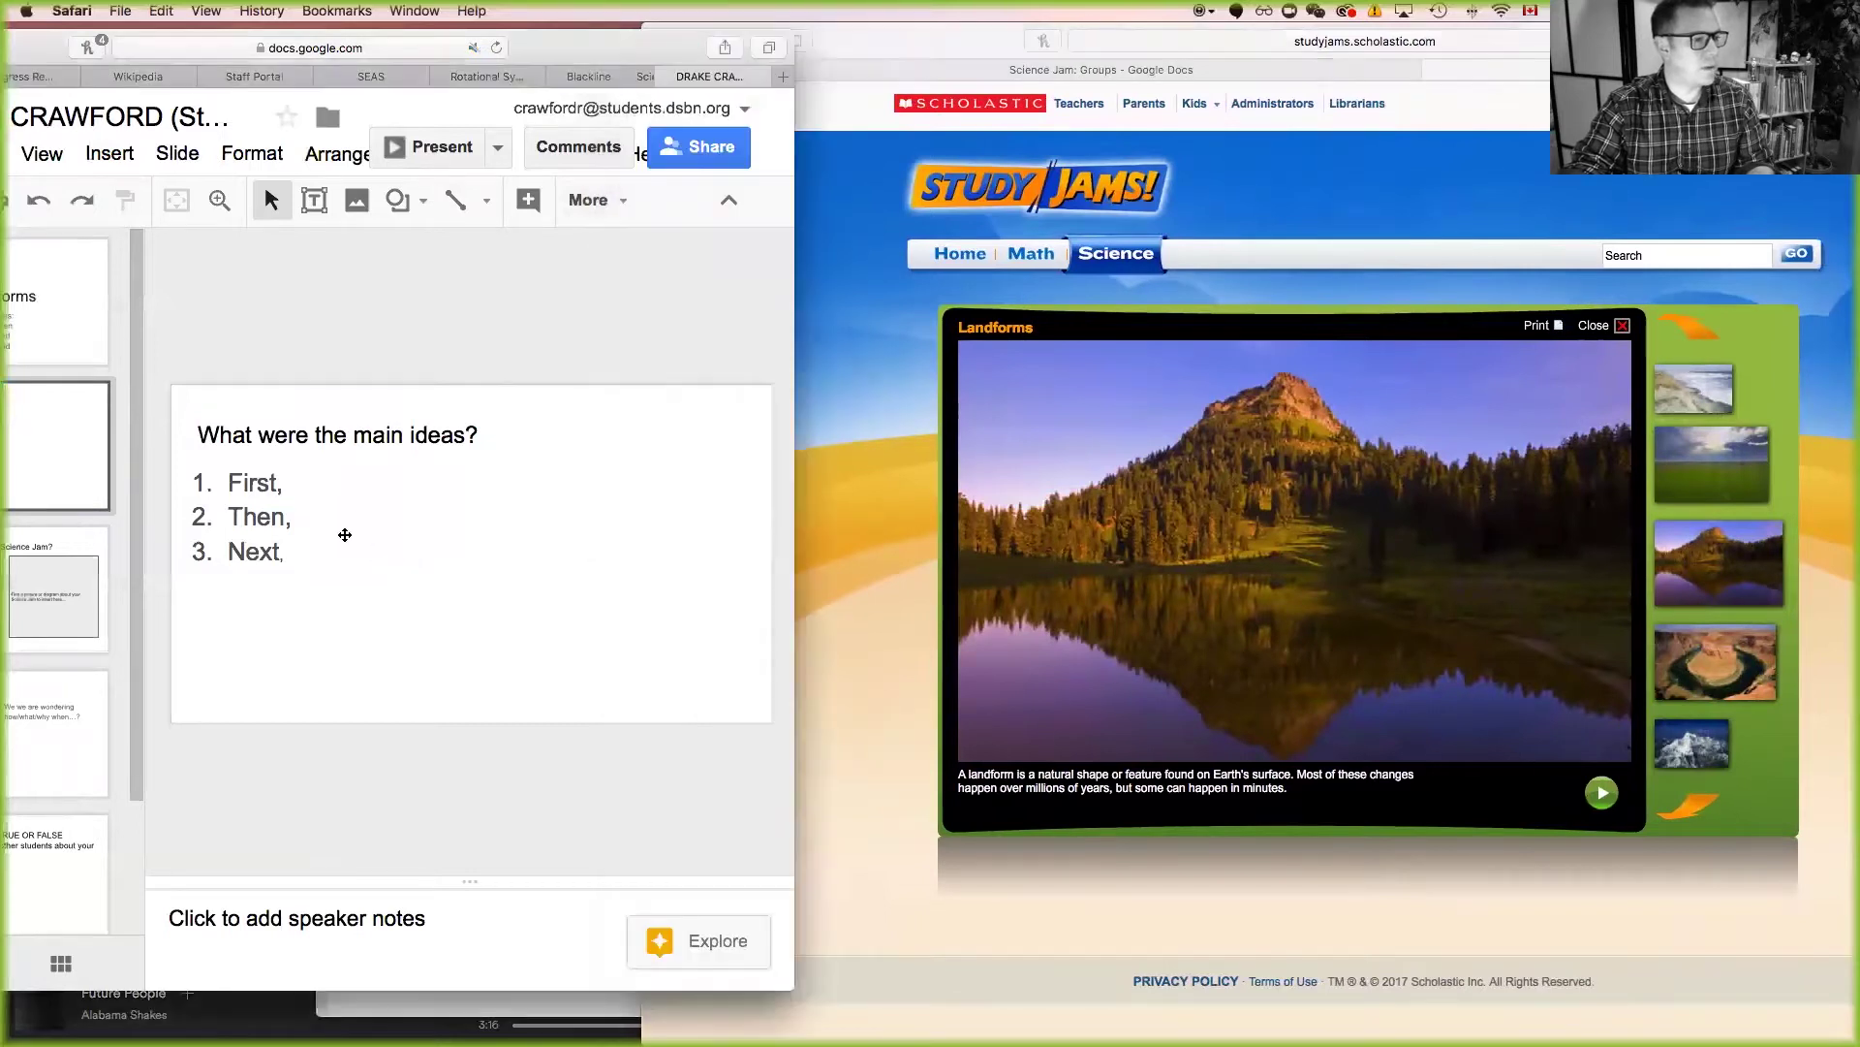
After 'First,' type 'we learned that a landform is a natural shape on the earth's surface.', fixing 'learend'.
left_click(284, 482)
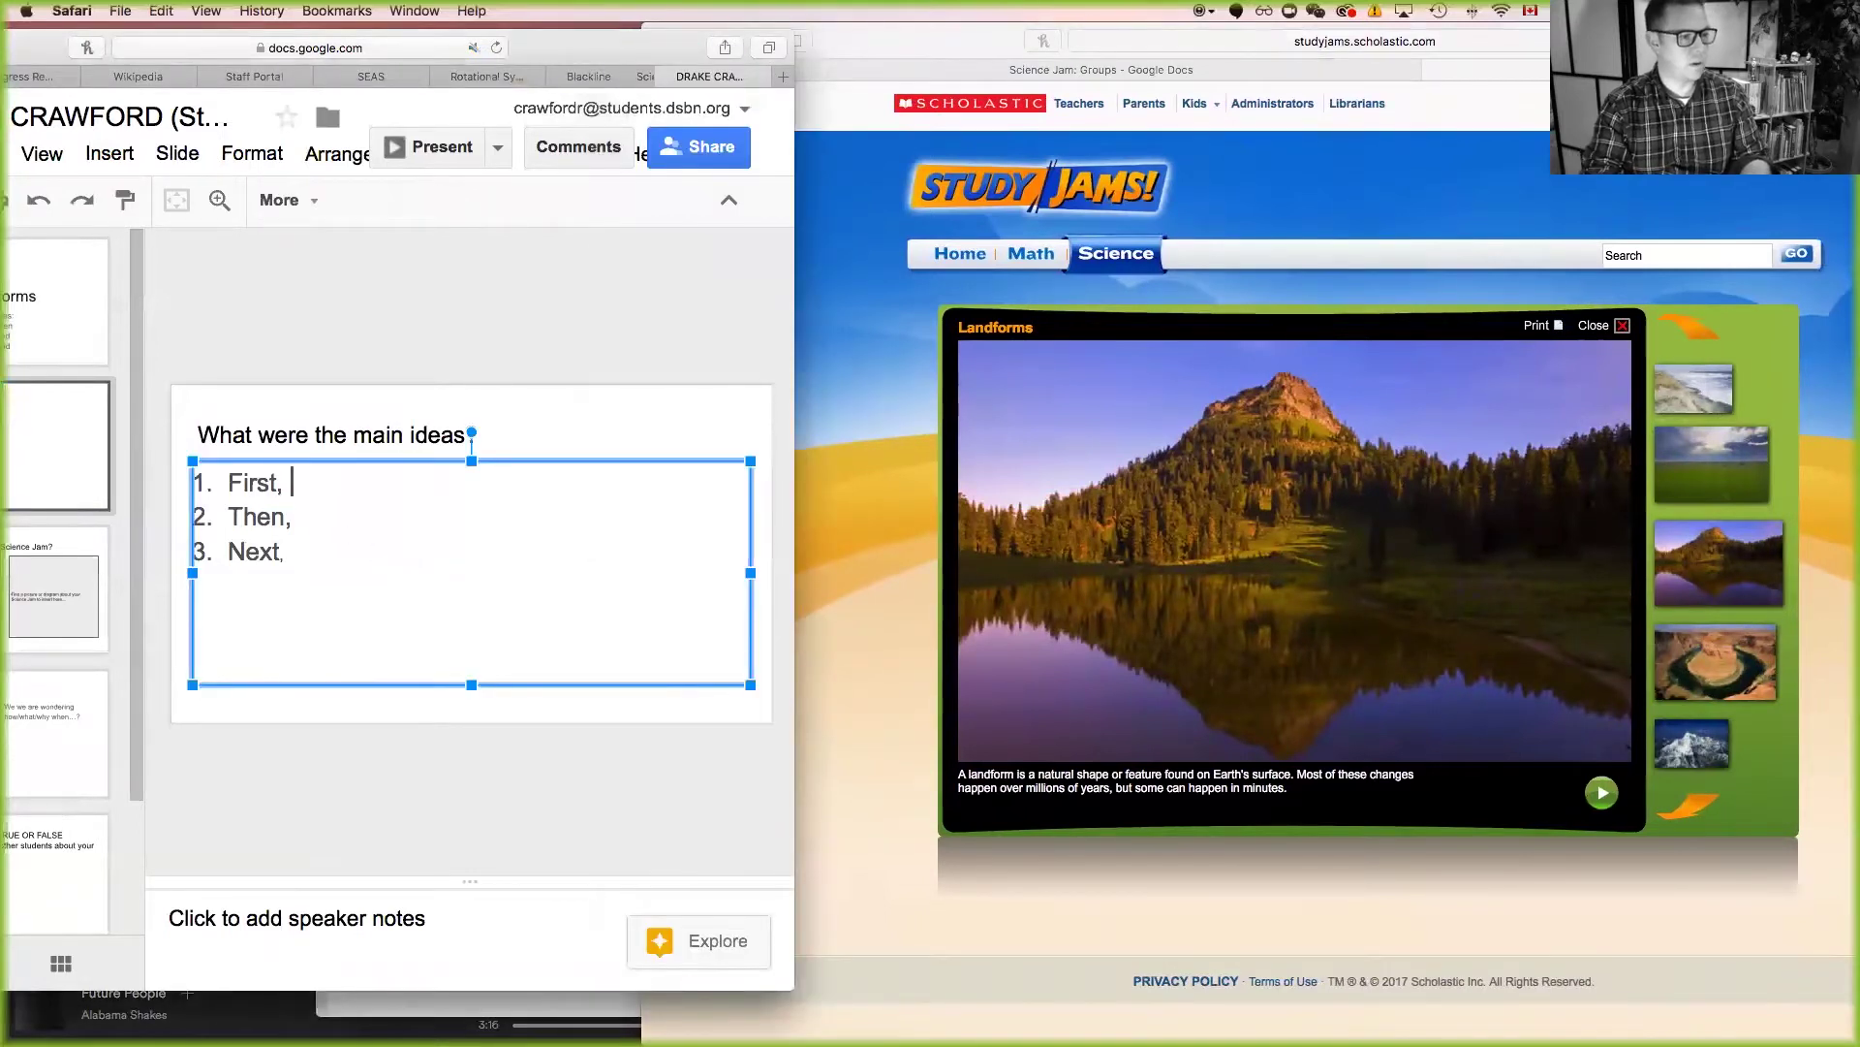
type("a ")
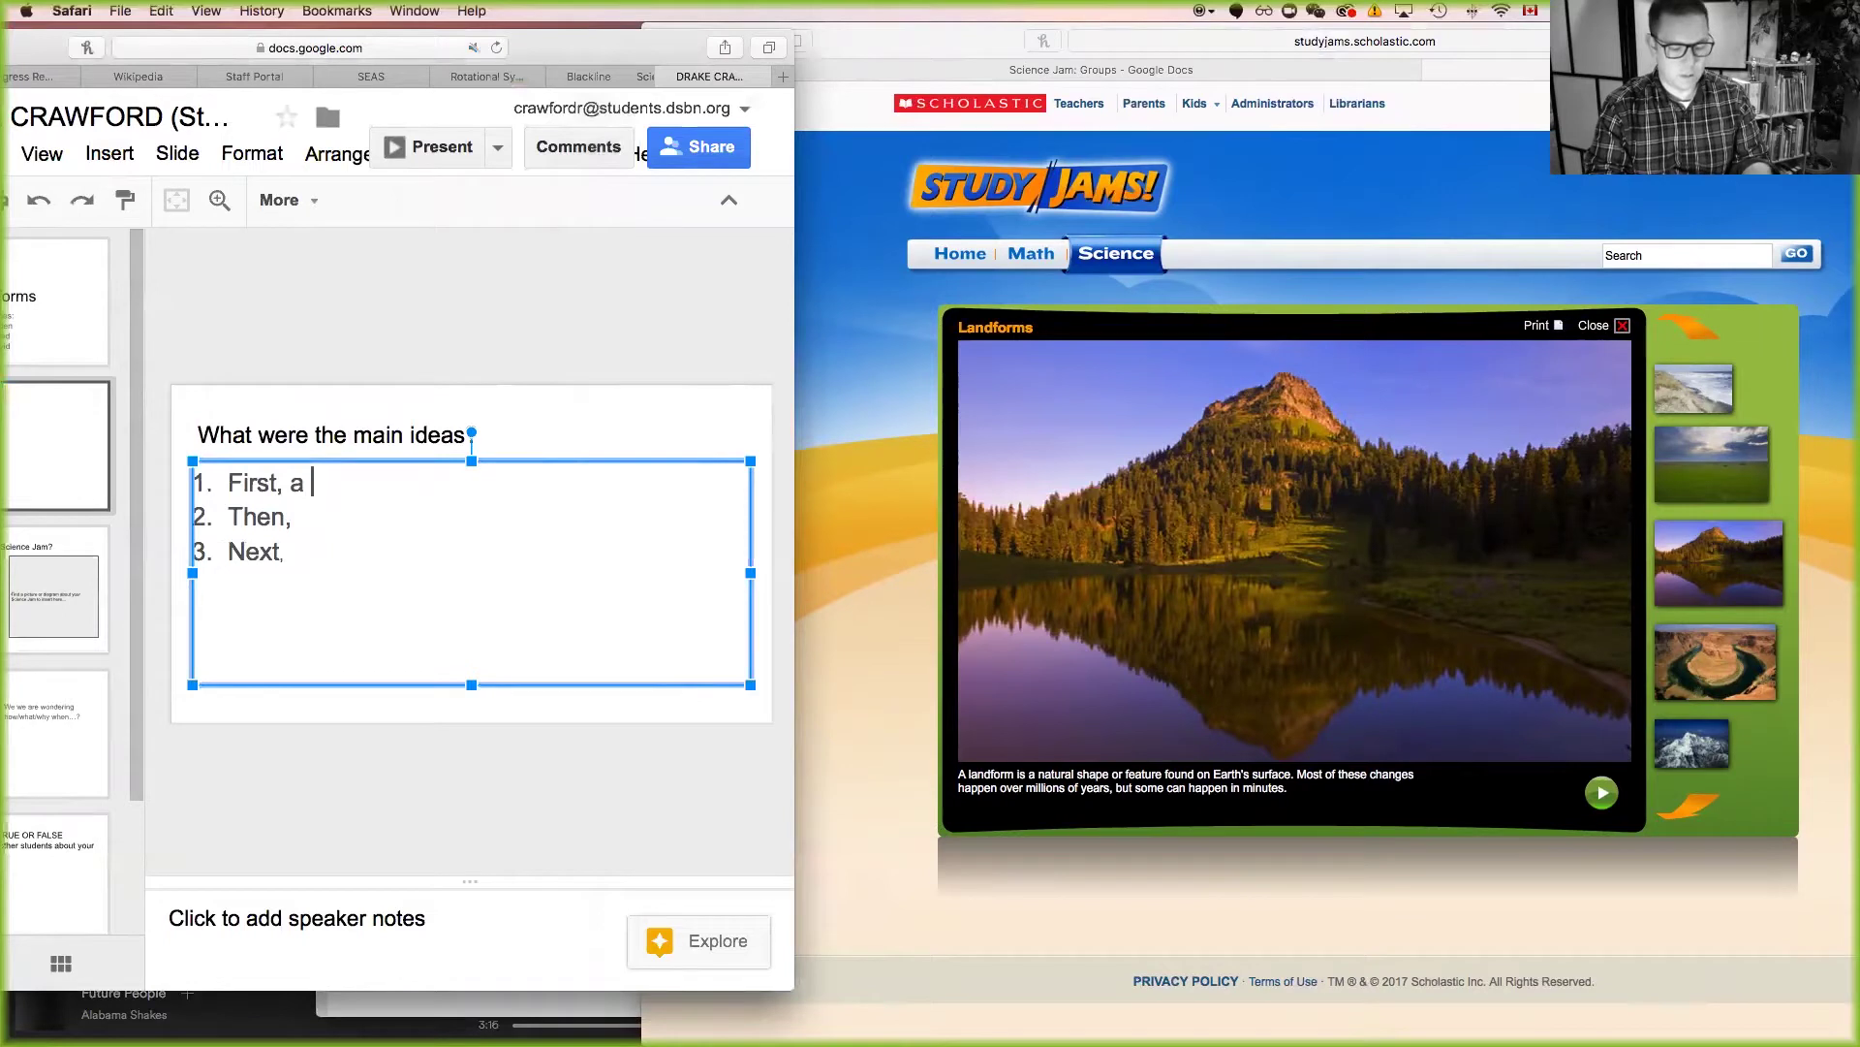
type("llandform is")
type("natural shape on the earth's")
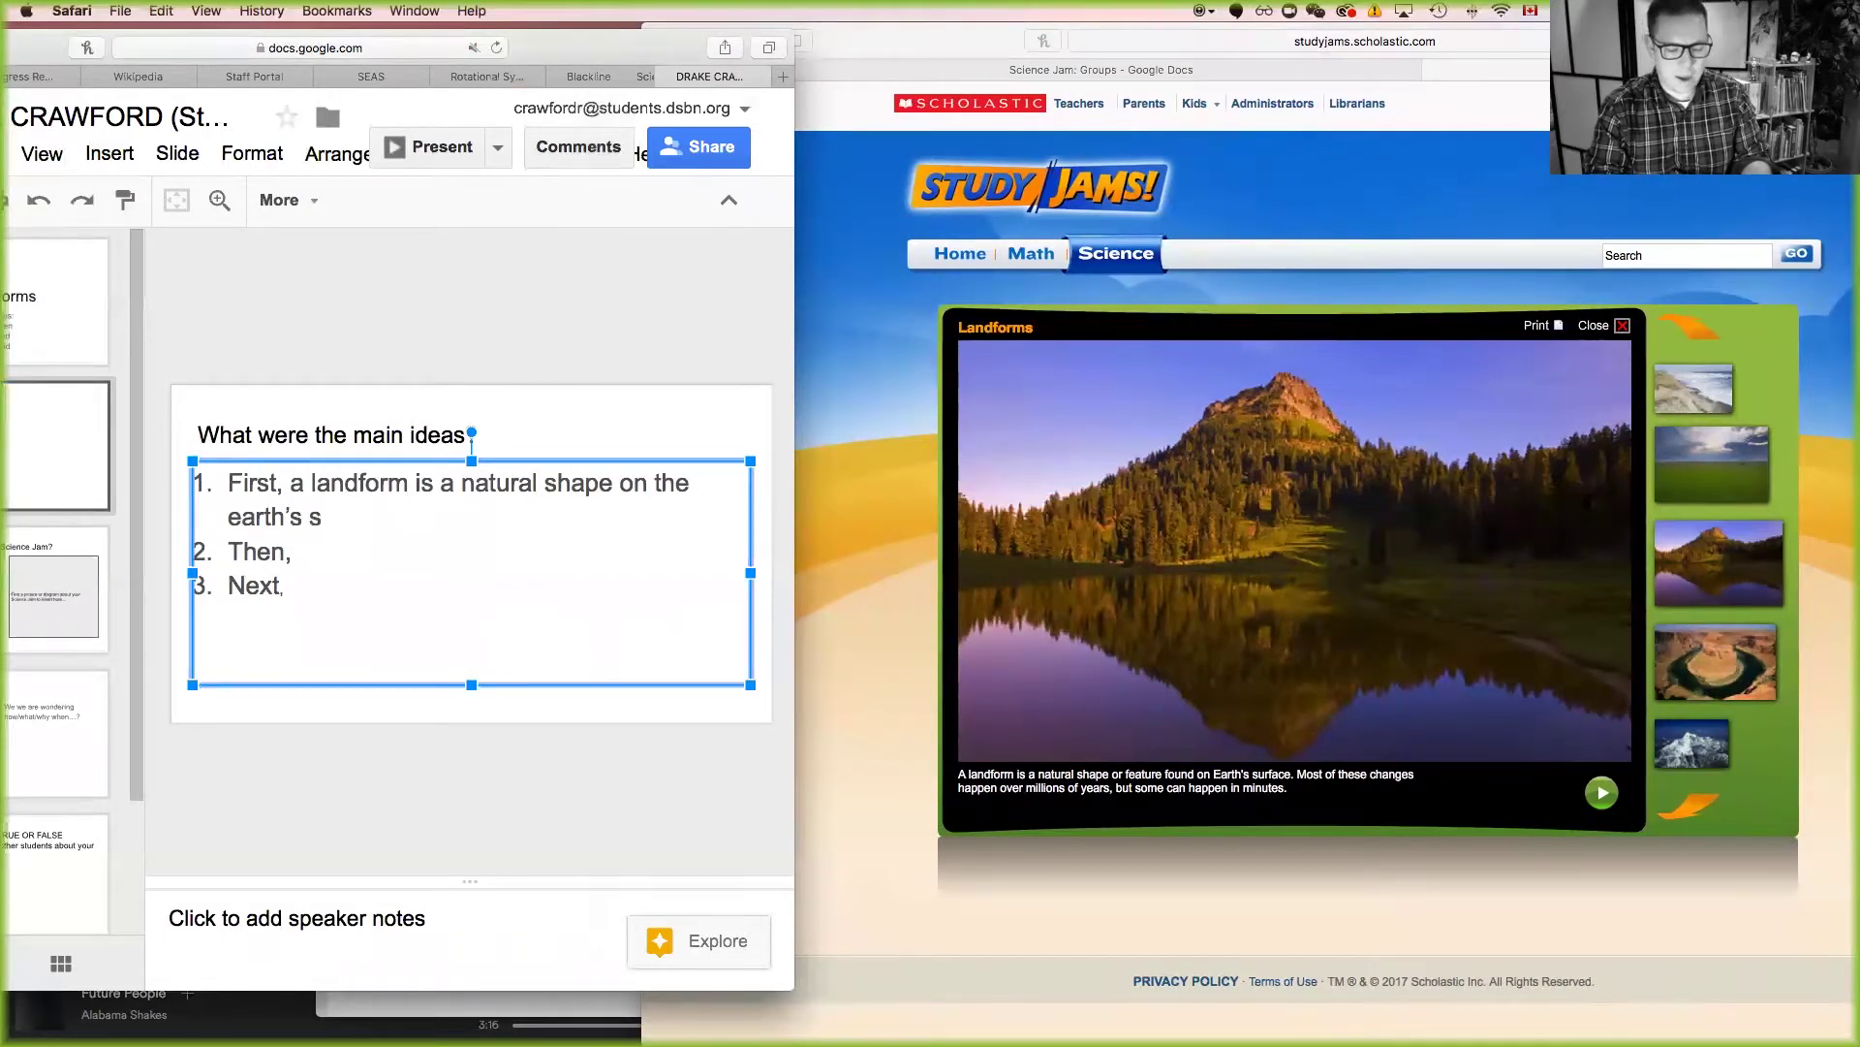
type("rface.")
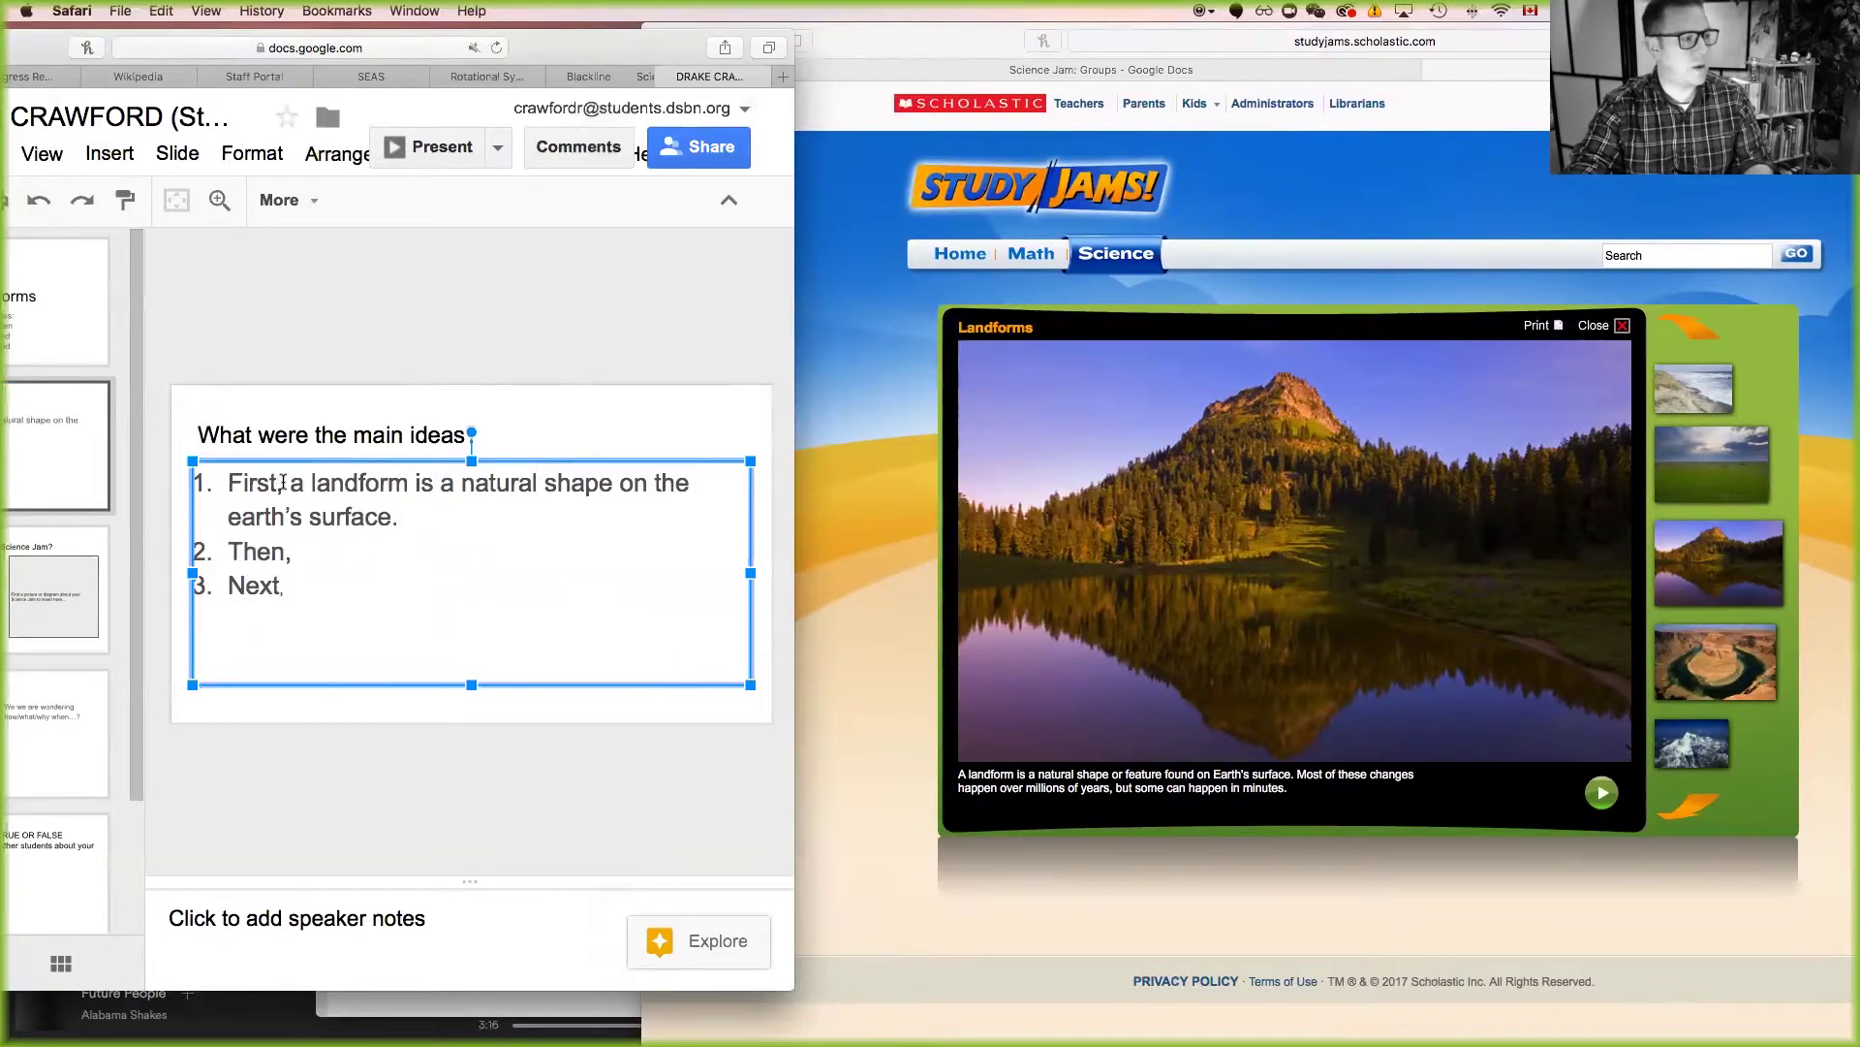
left_click(287, 484)
type("we learend that")
left_click(380, 483)
type("e")
key("BackSpace")
key("Delete")
key("Delete")
type("ed")
double_click(505, 559)
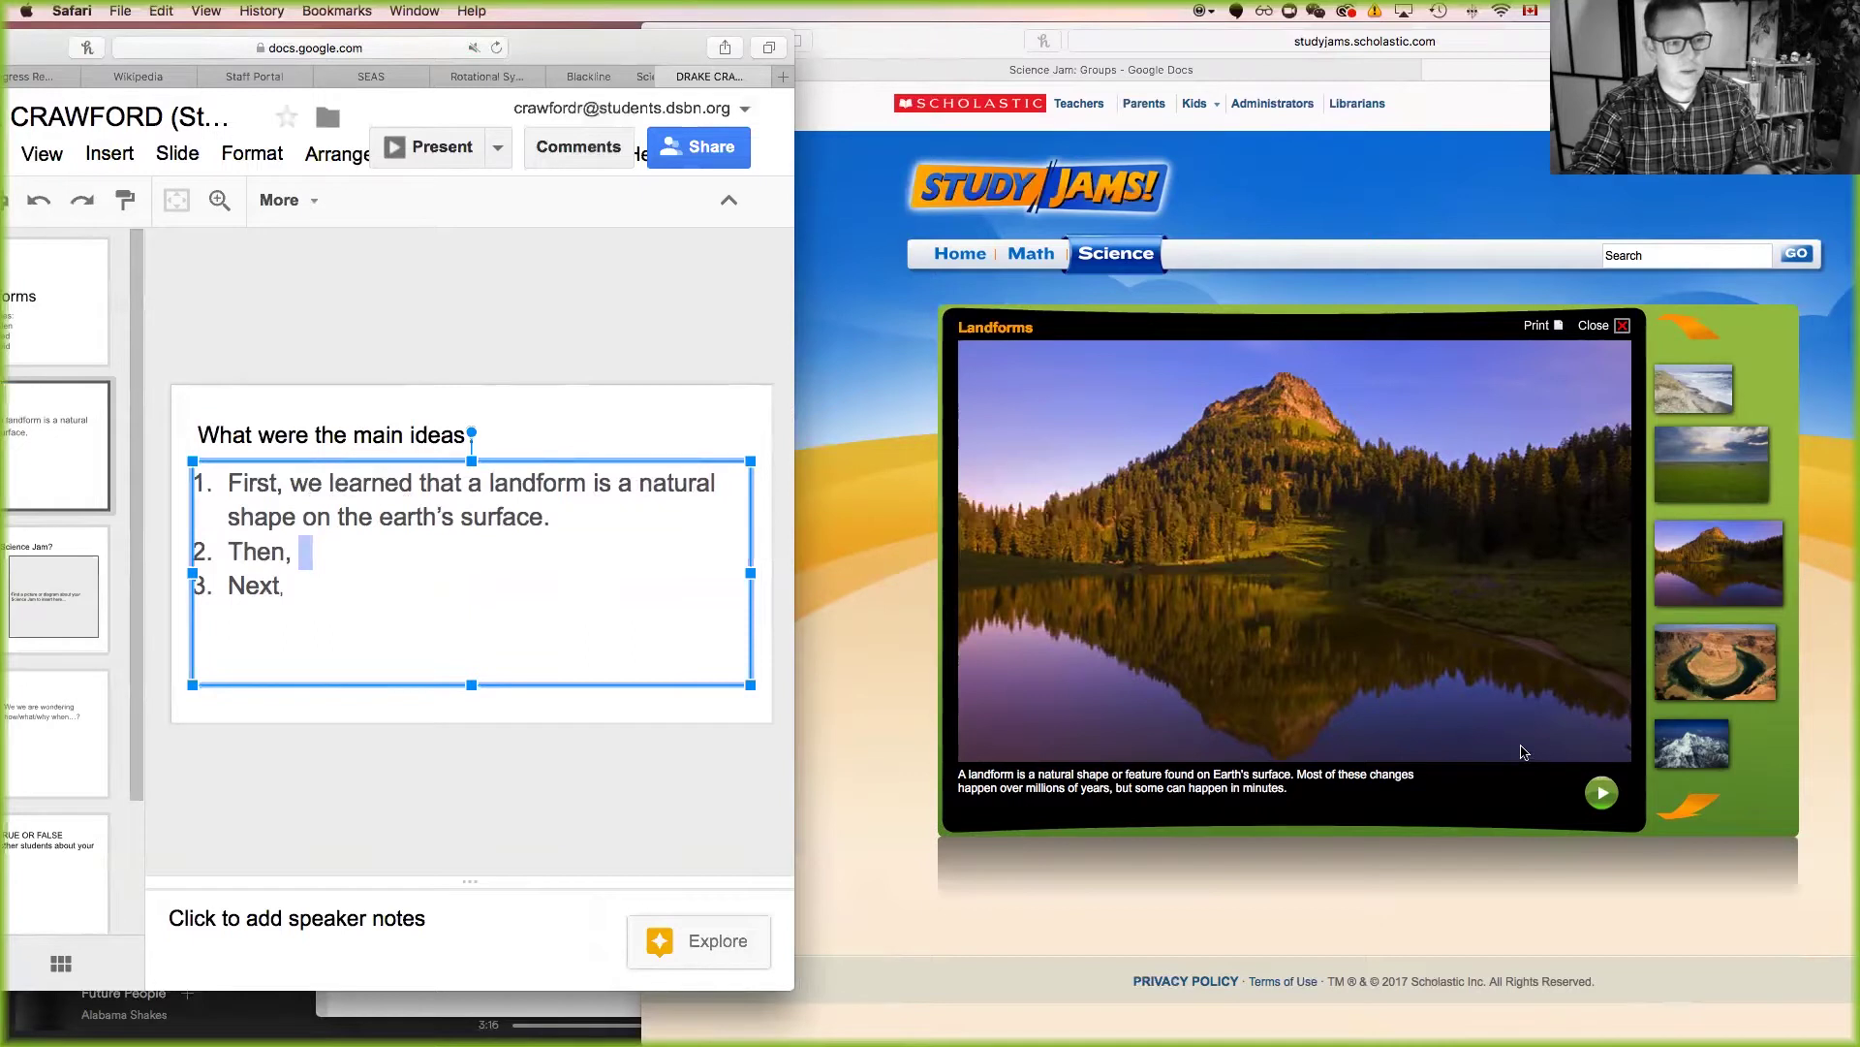
Resume the Study Jams slideshow, then add 'we learned erosion is...' after 'Then,', fixing 'learened'.
left_click(1247, 705)
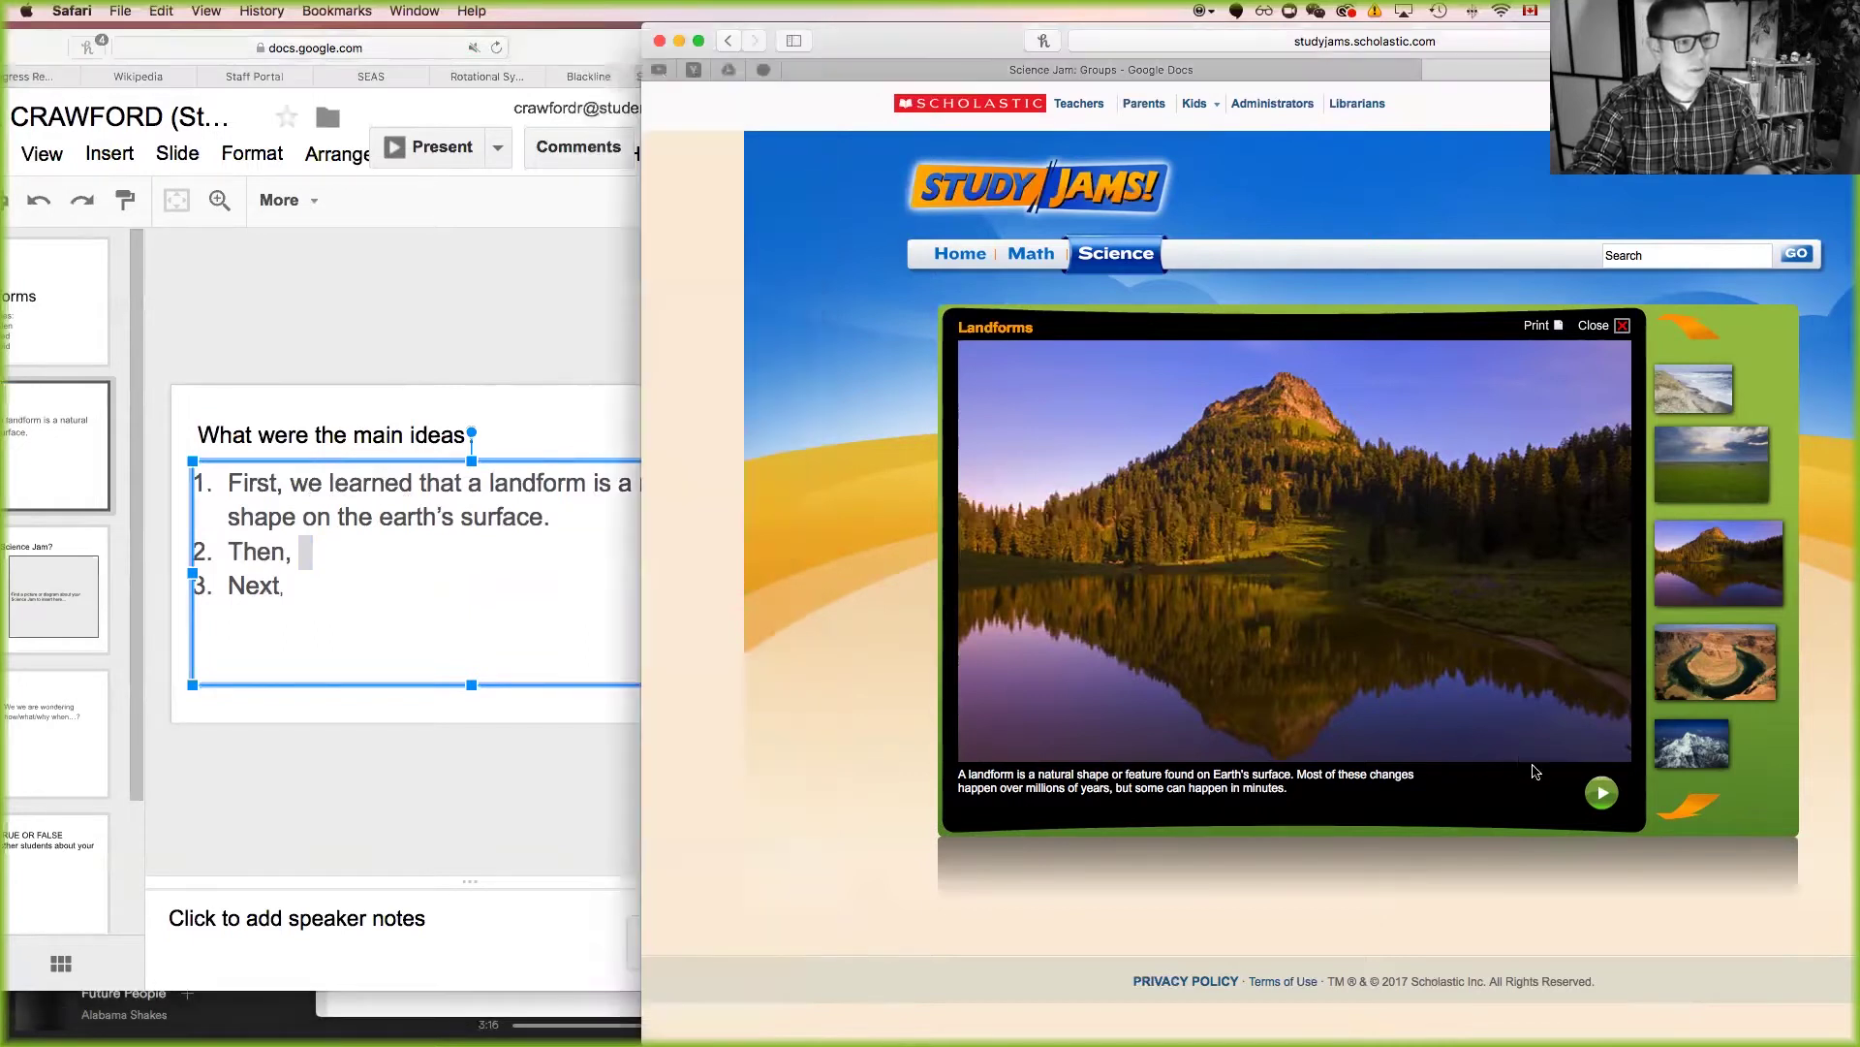
left_click(1601, 795)
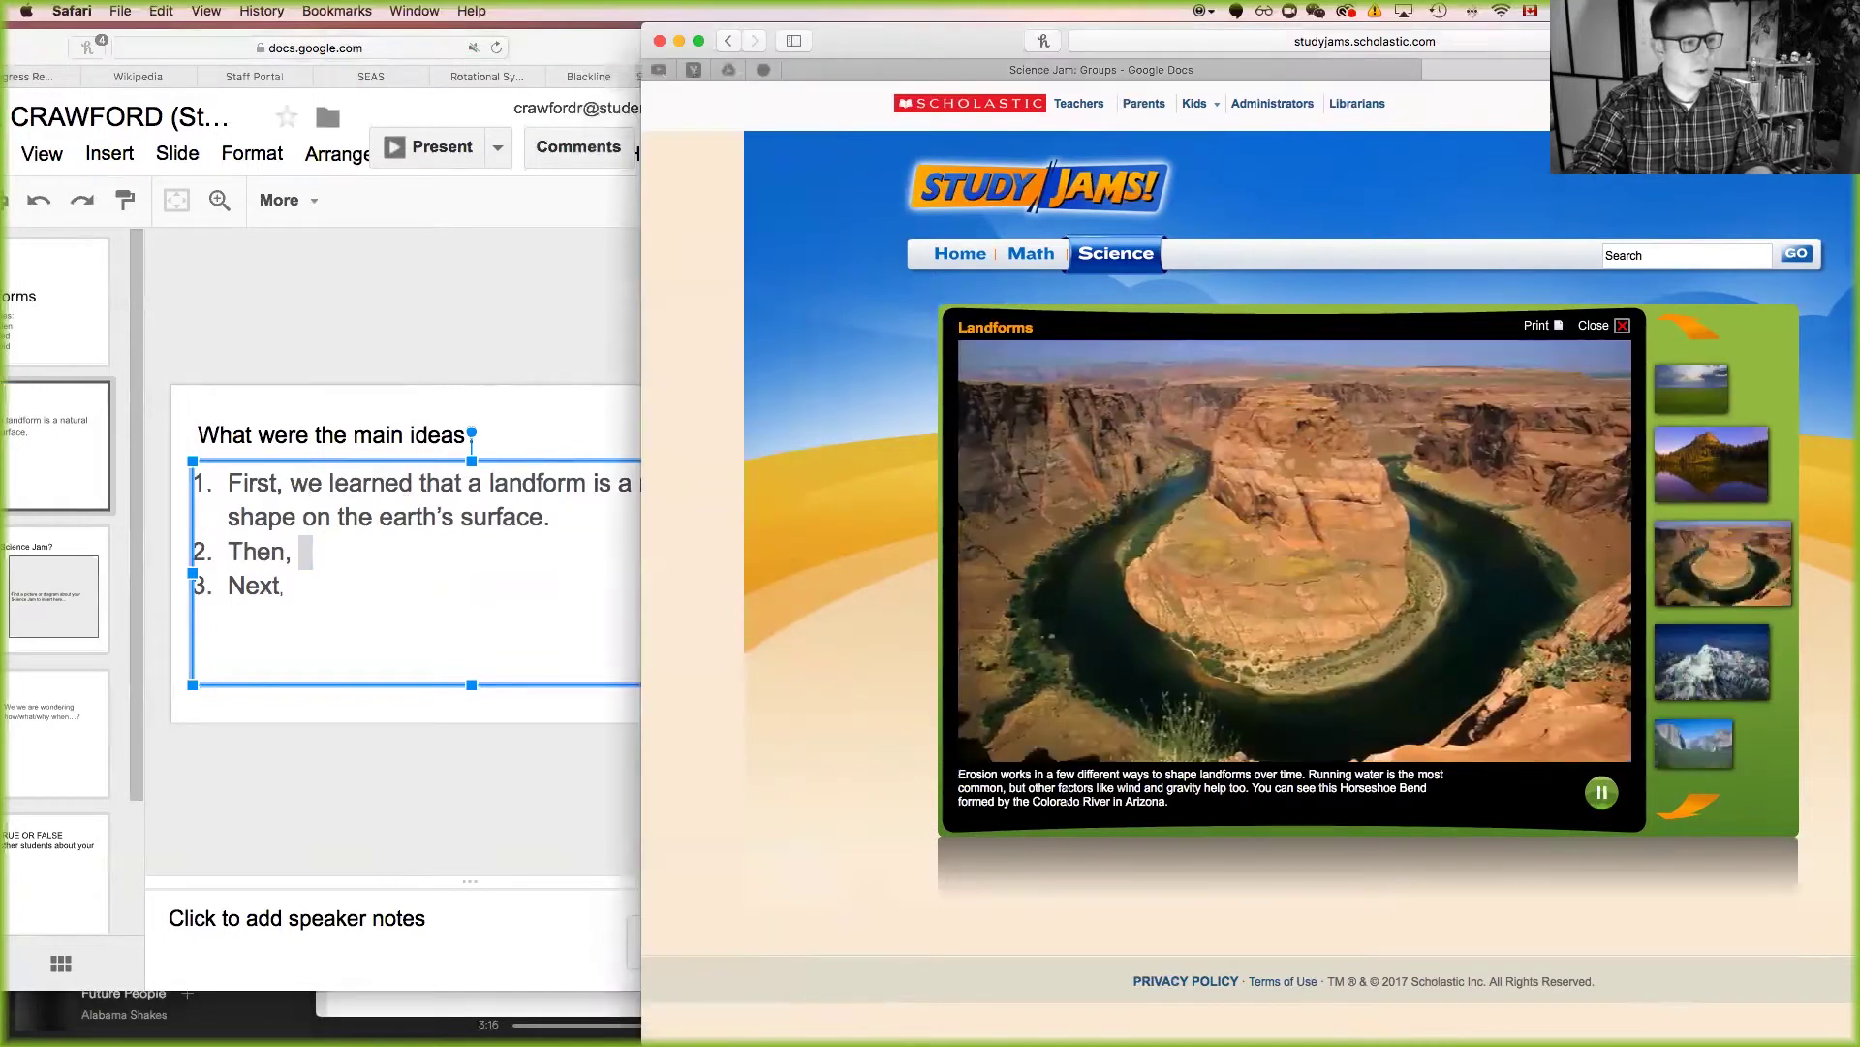
left_click(423, 613)
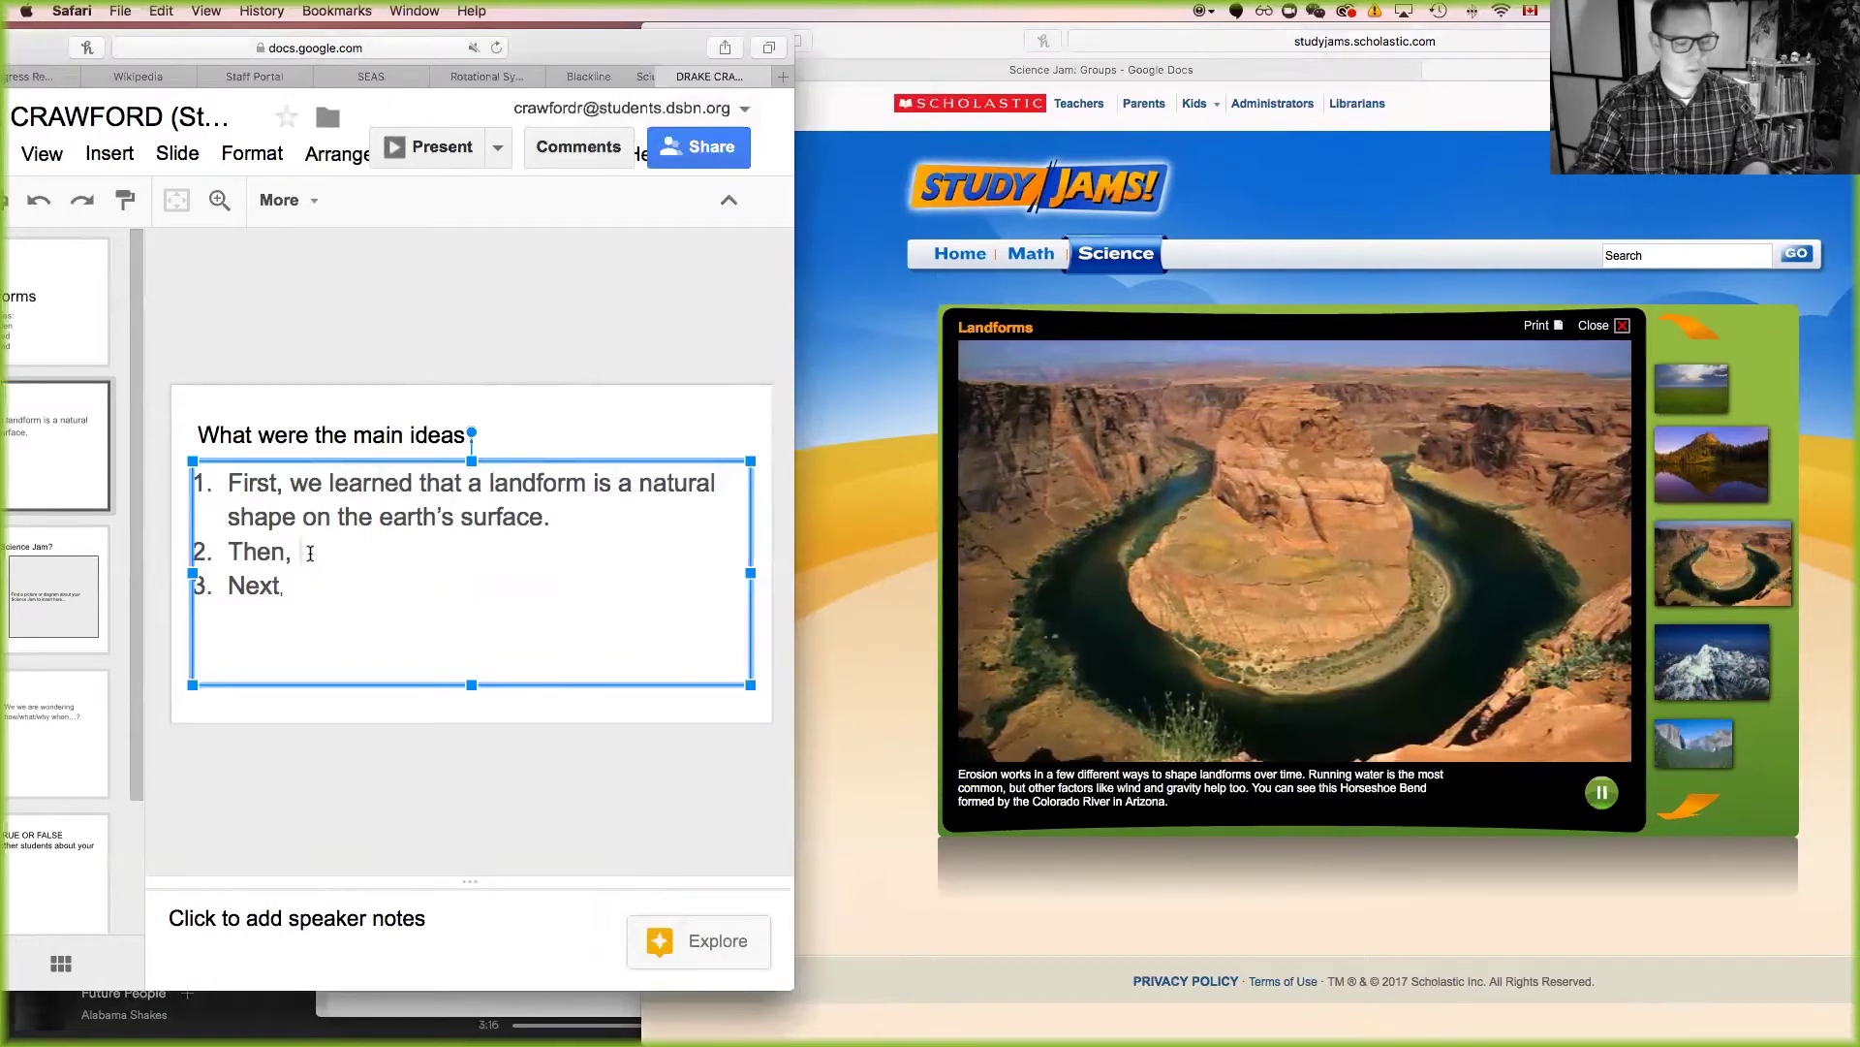
type("we learened")
key("BackSpace")
key("BackSpace")
key("BackSpace")
key("BackSpace")
type("ned erosion is")
key("BackSpace")
type("...")
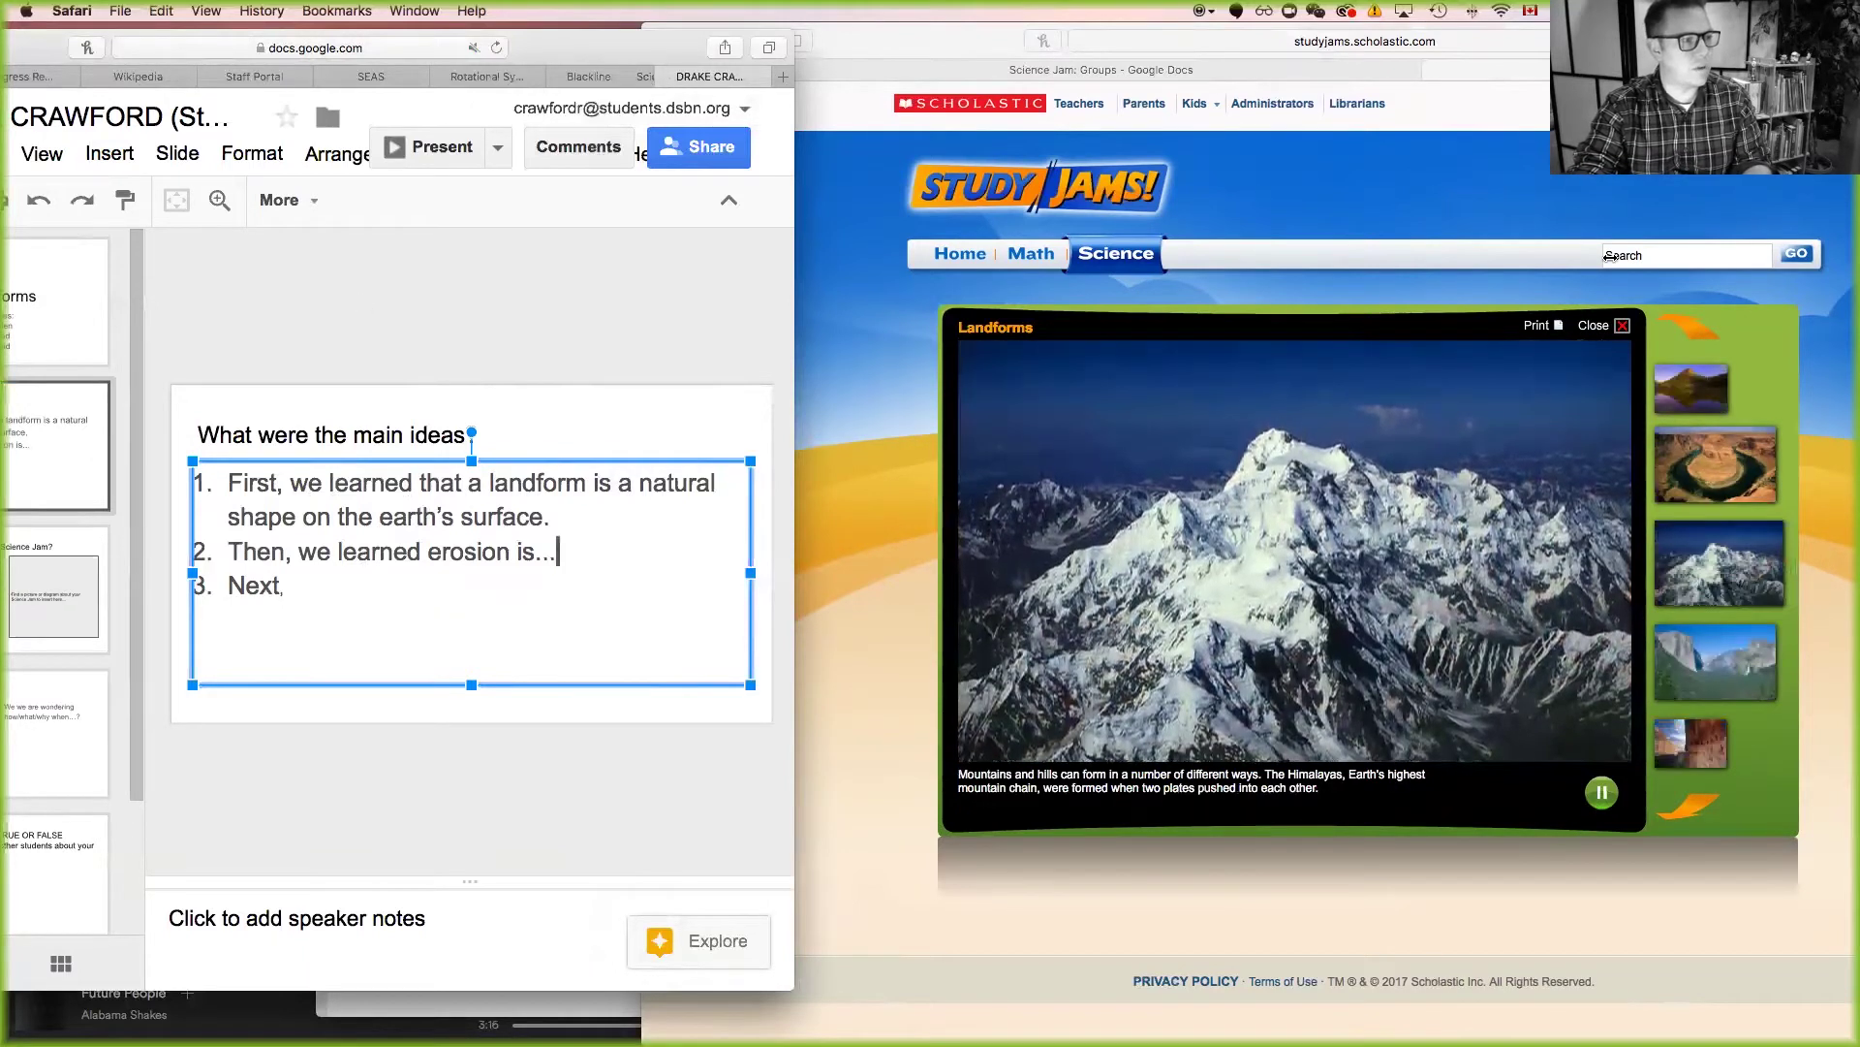
left_click_drag(793, 229, 1846, 318)
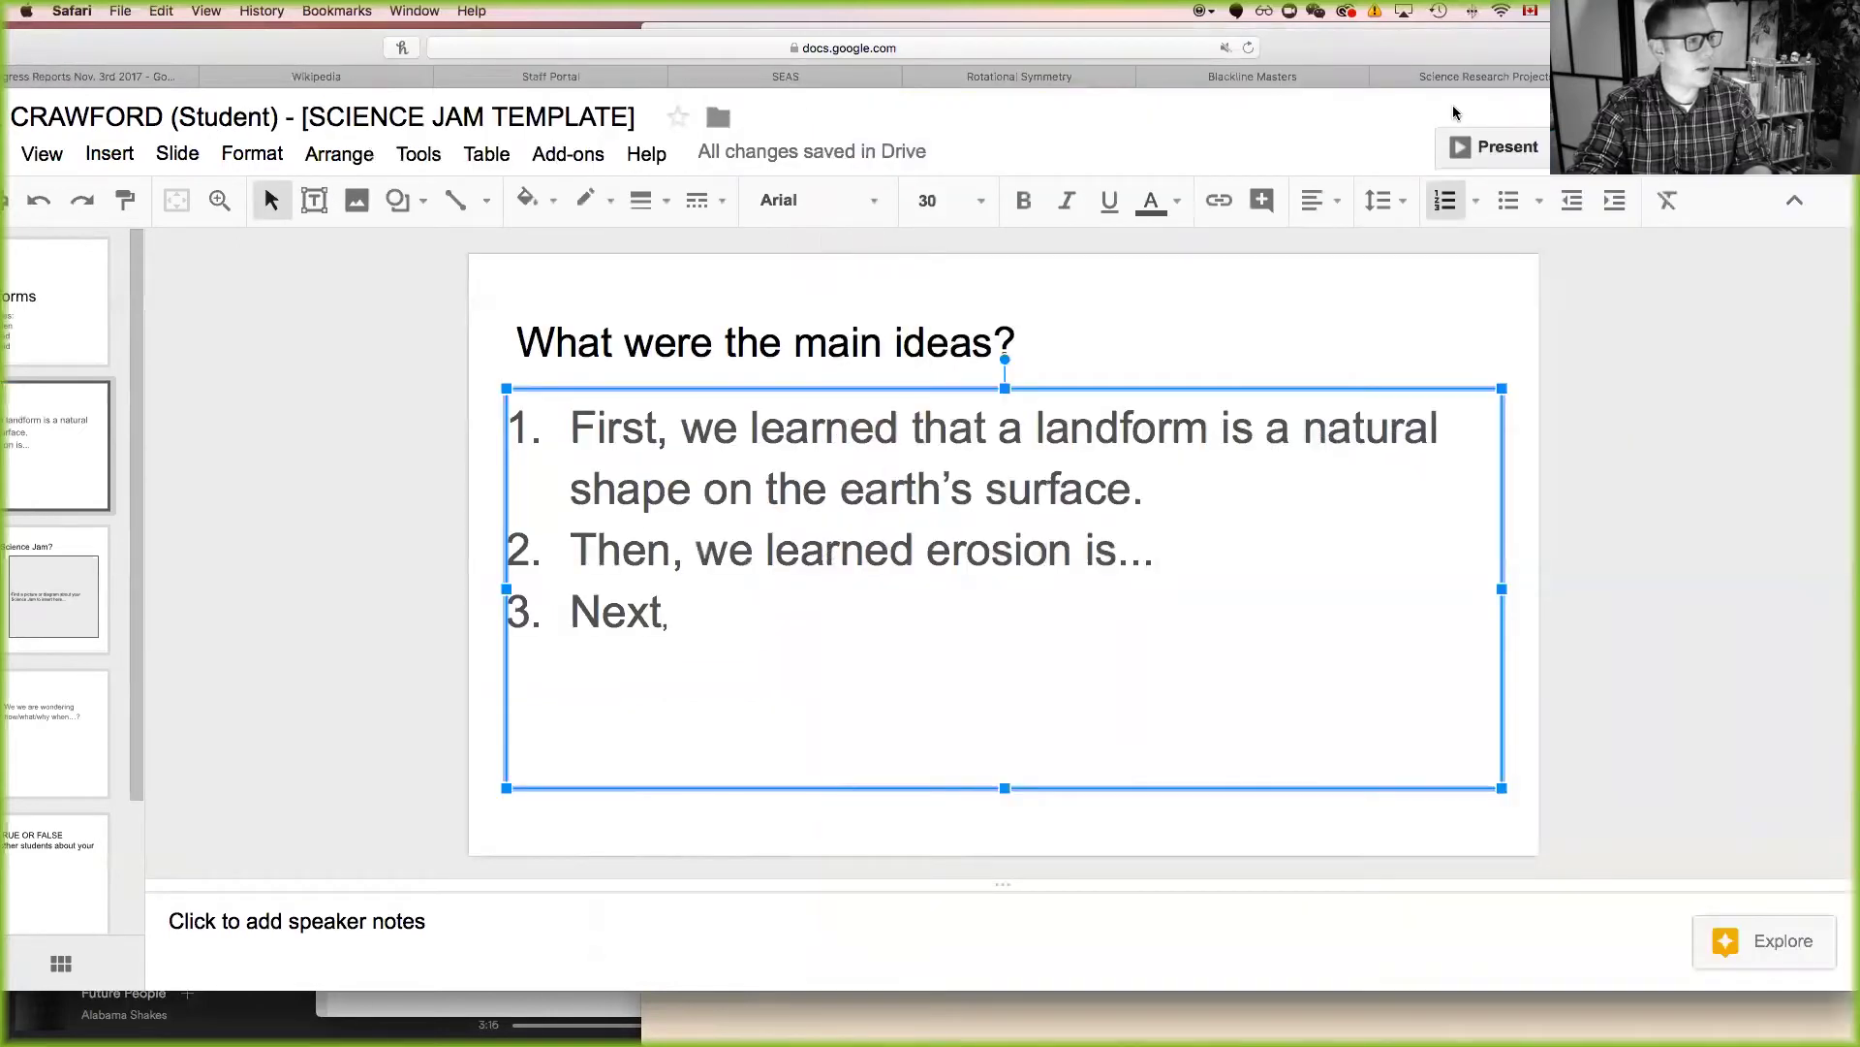
With the Landforms title slide selected, apply the Simple Dark theme to all slides.
left_click_drag(326, 60, 466, 43)
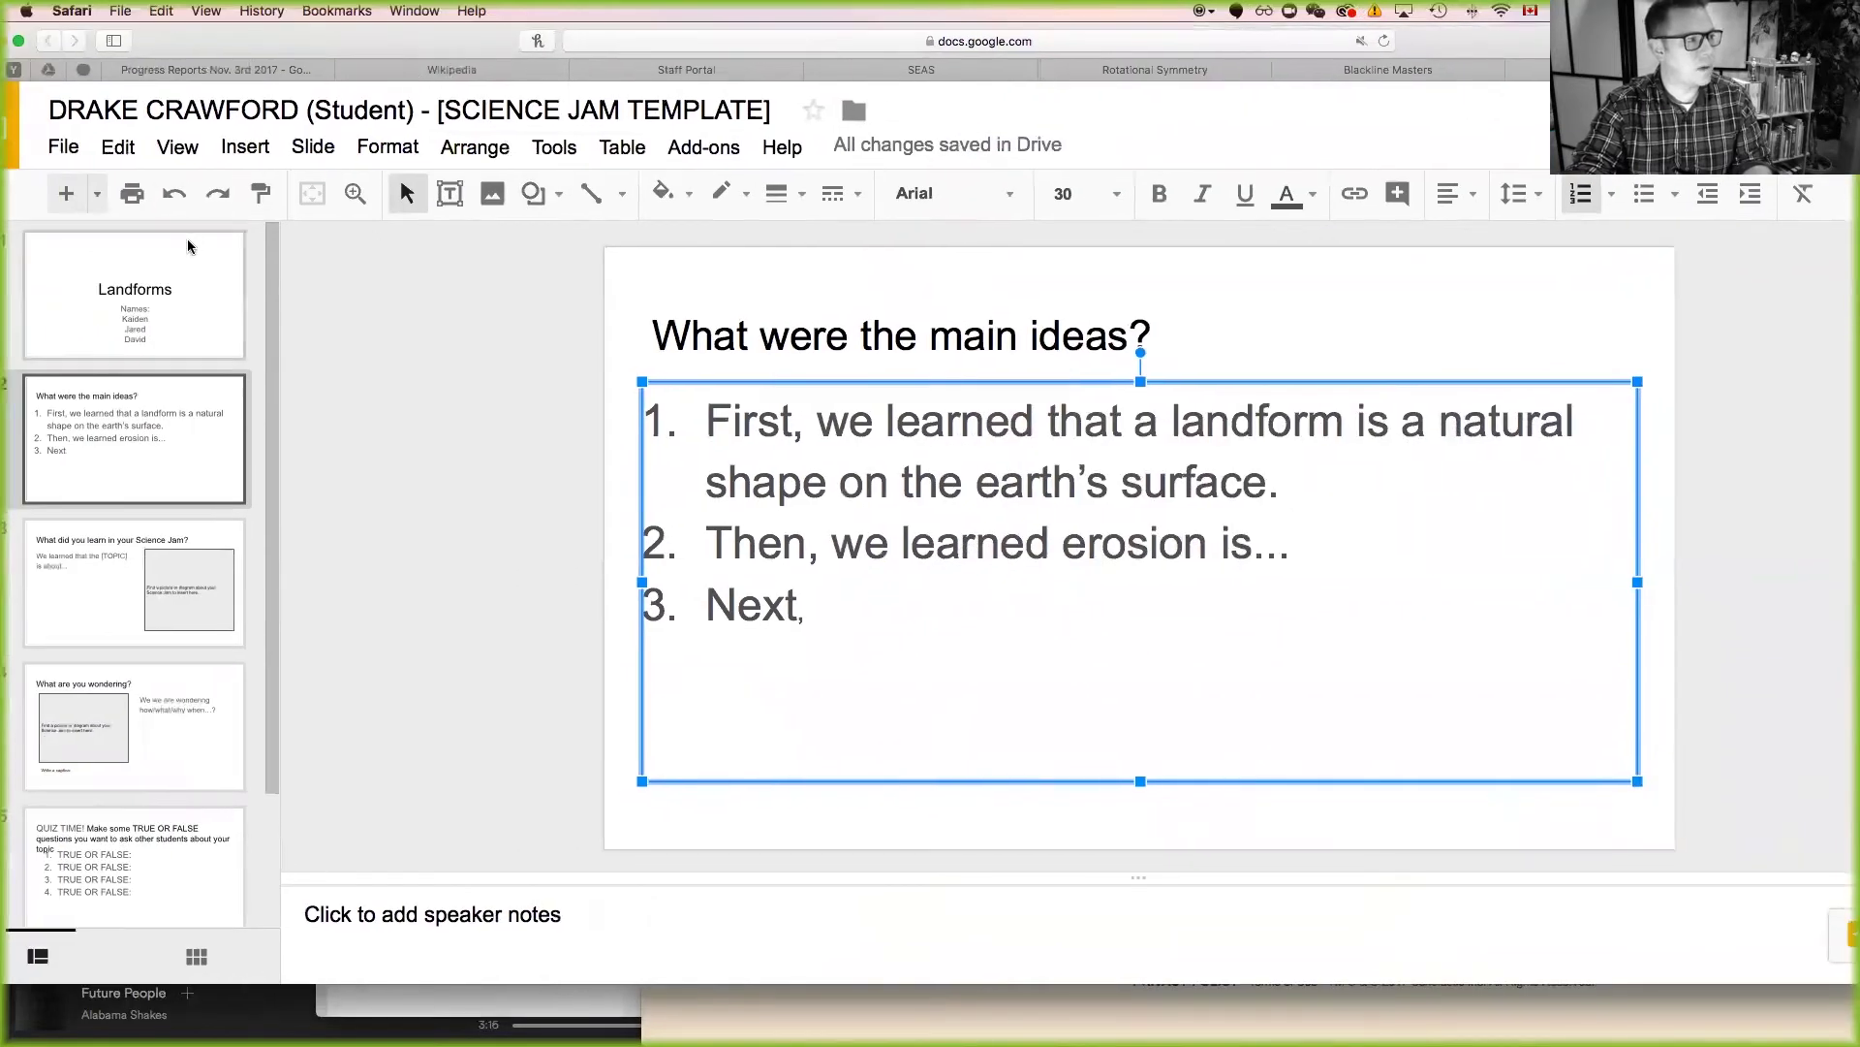
left_click(192, 314)
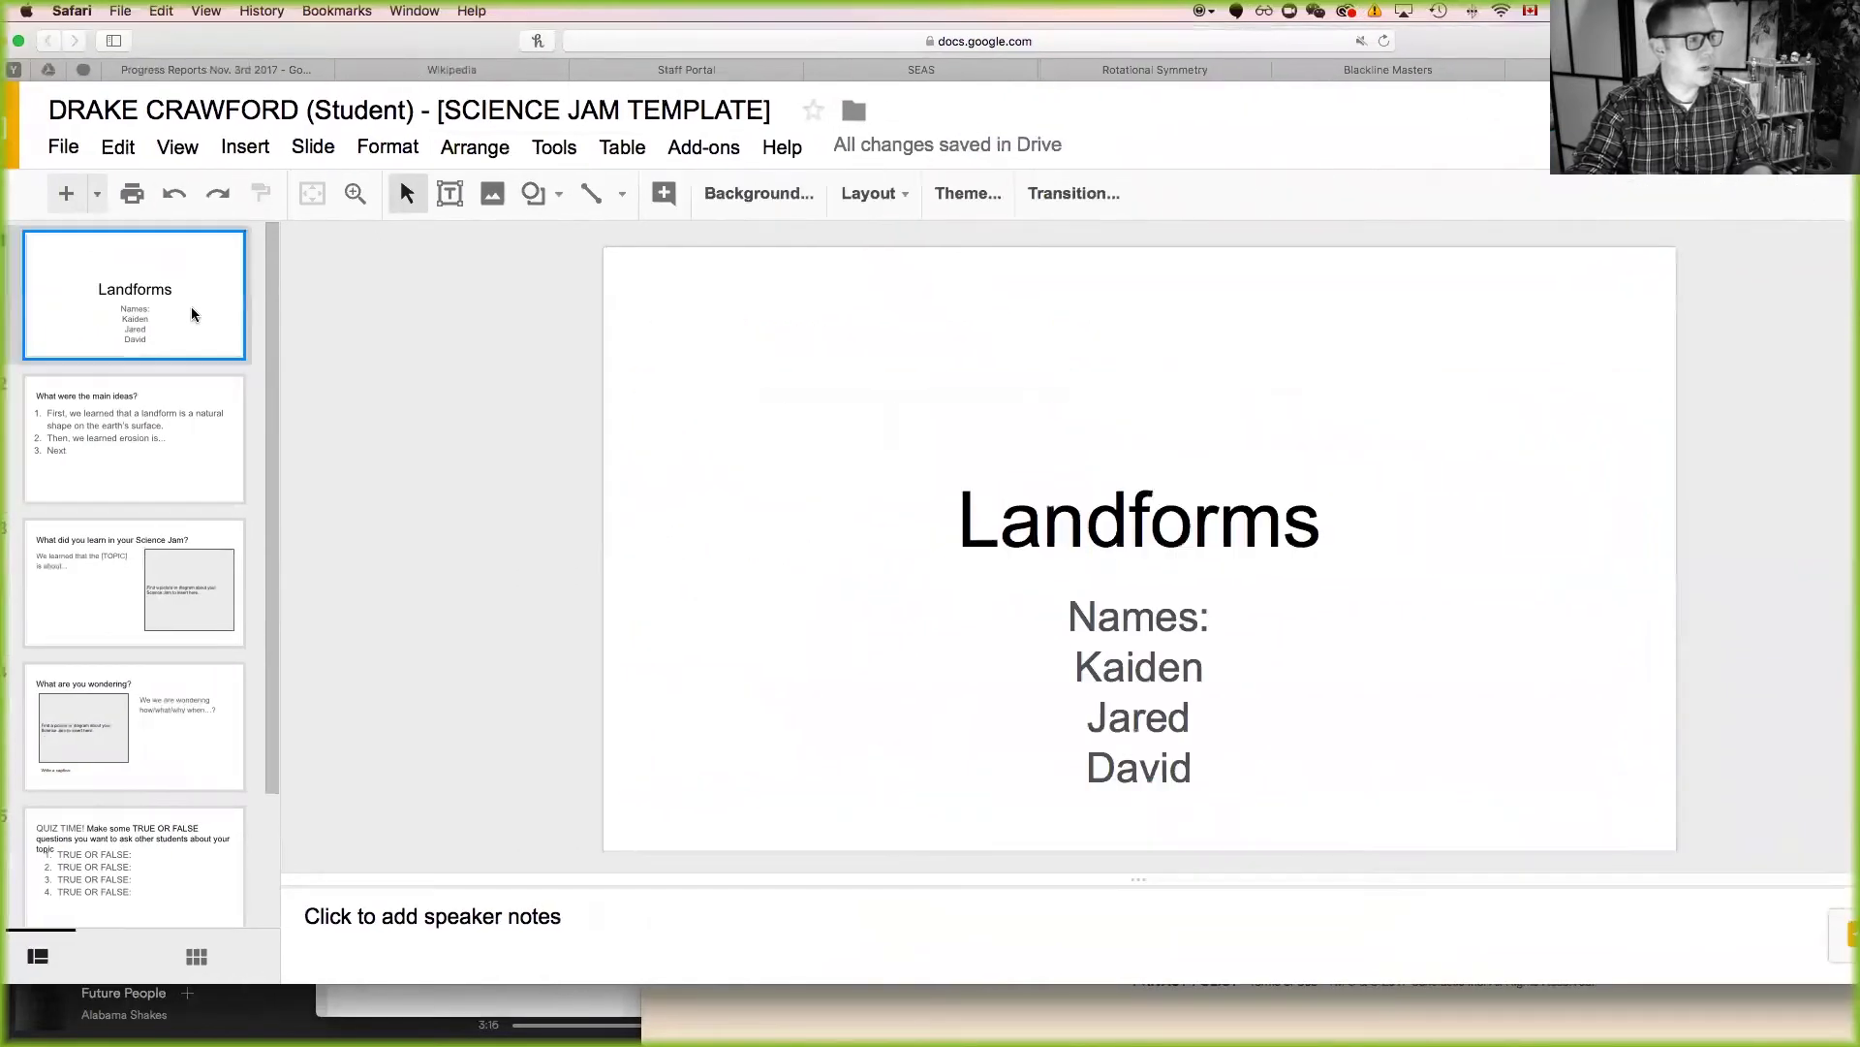
left_click(97, 193)
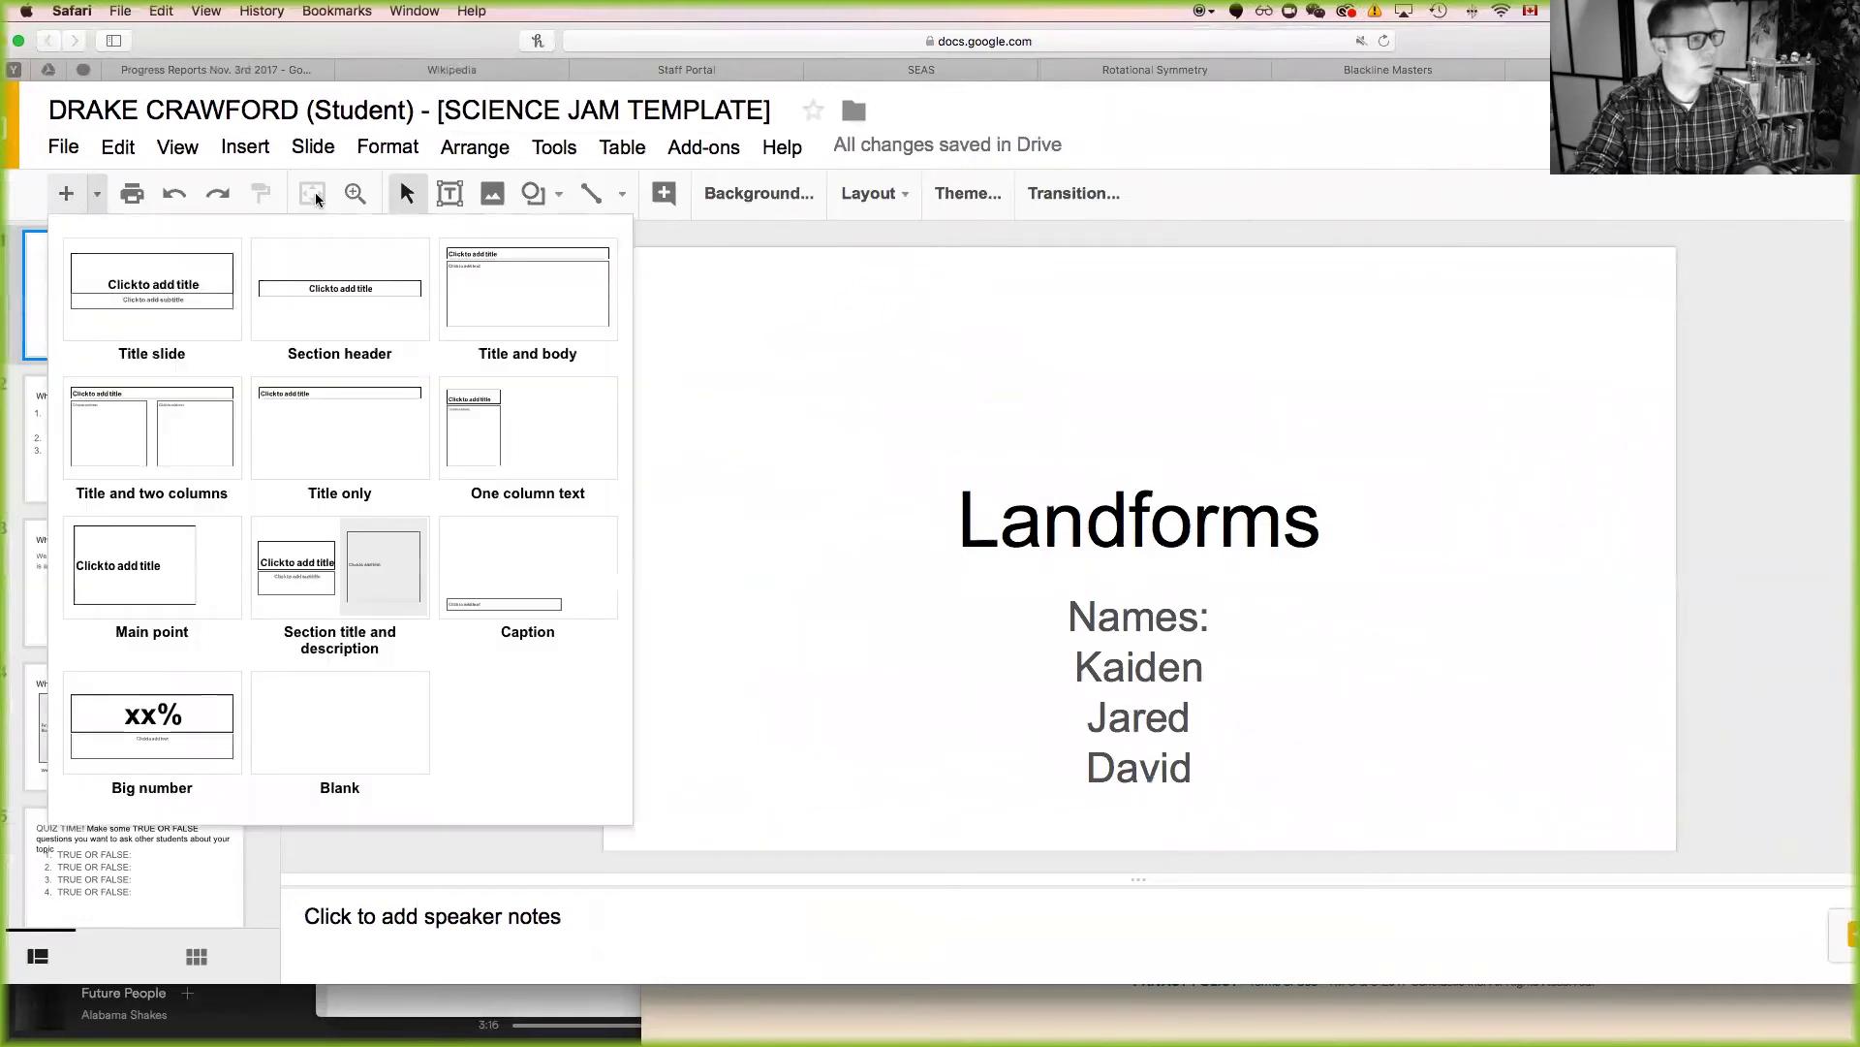
left_click(969, 192)
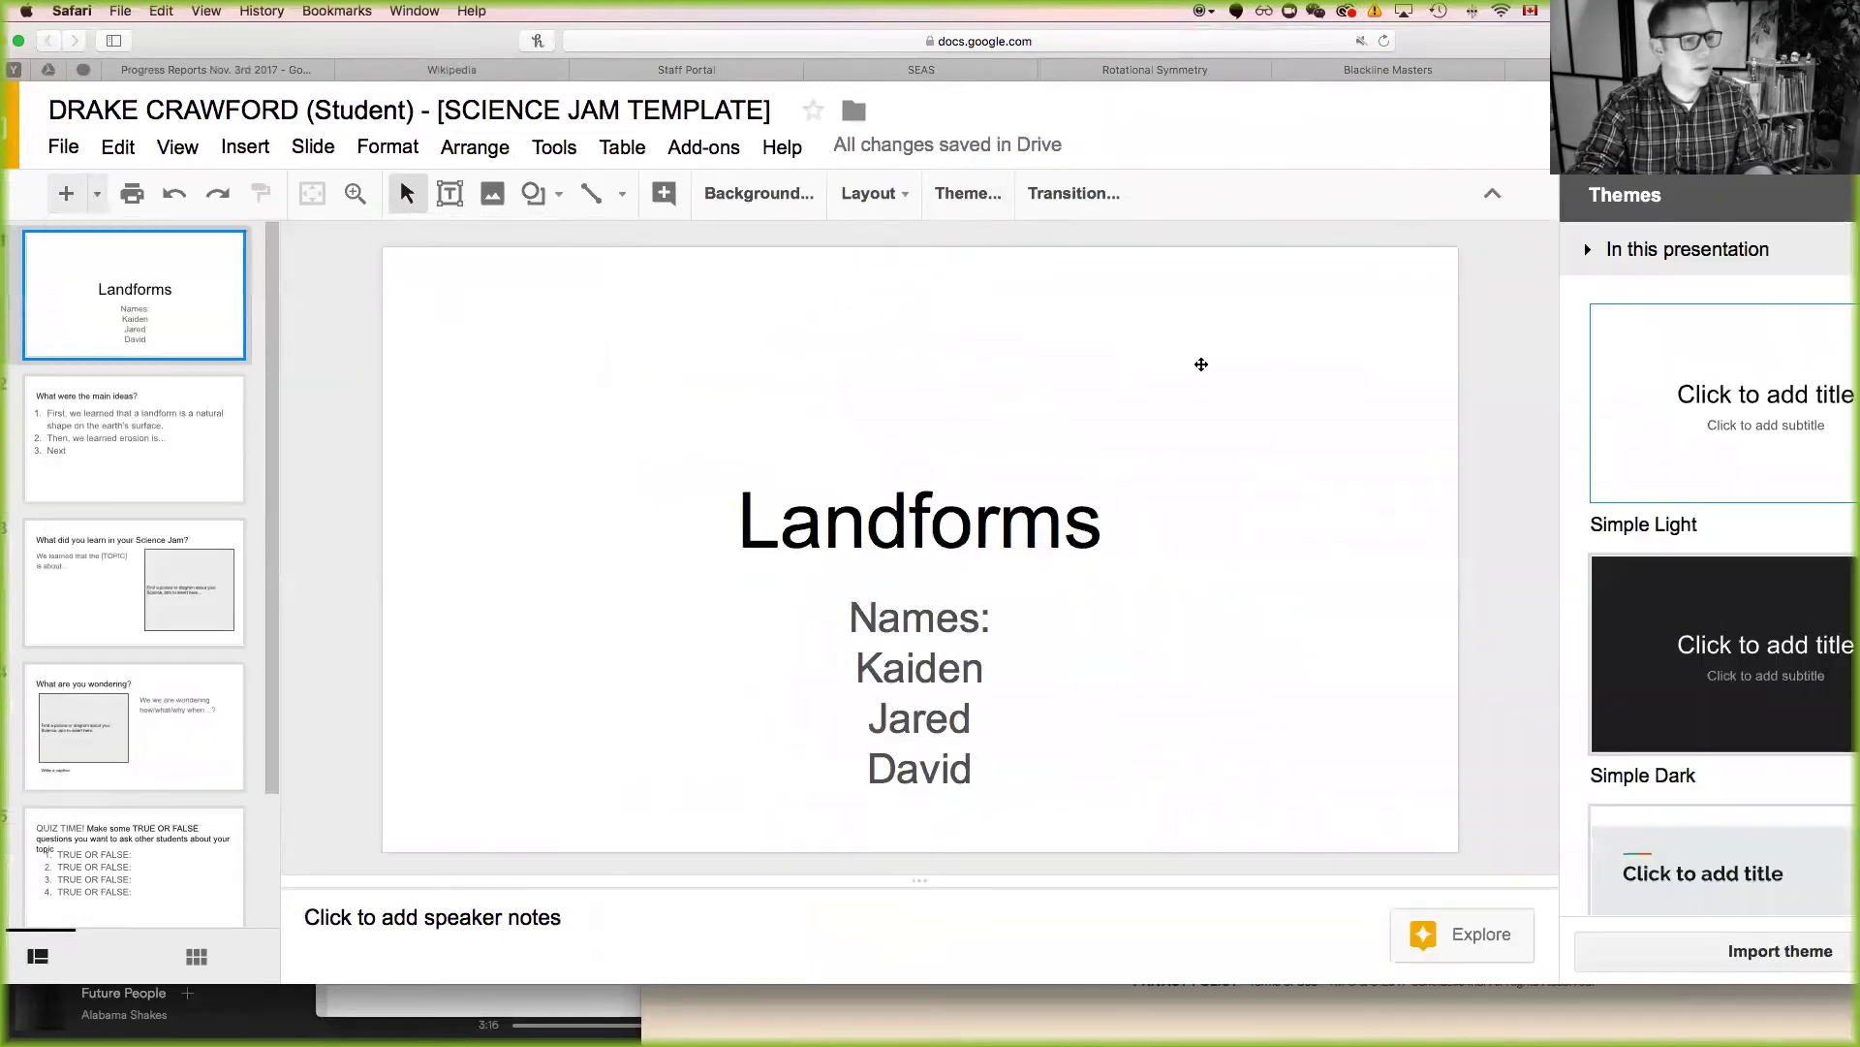
left_click(1726, 664)
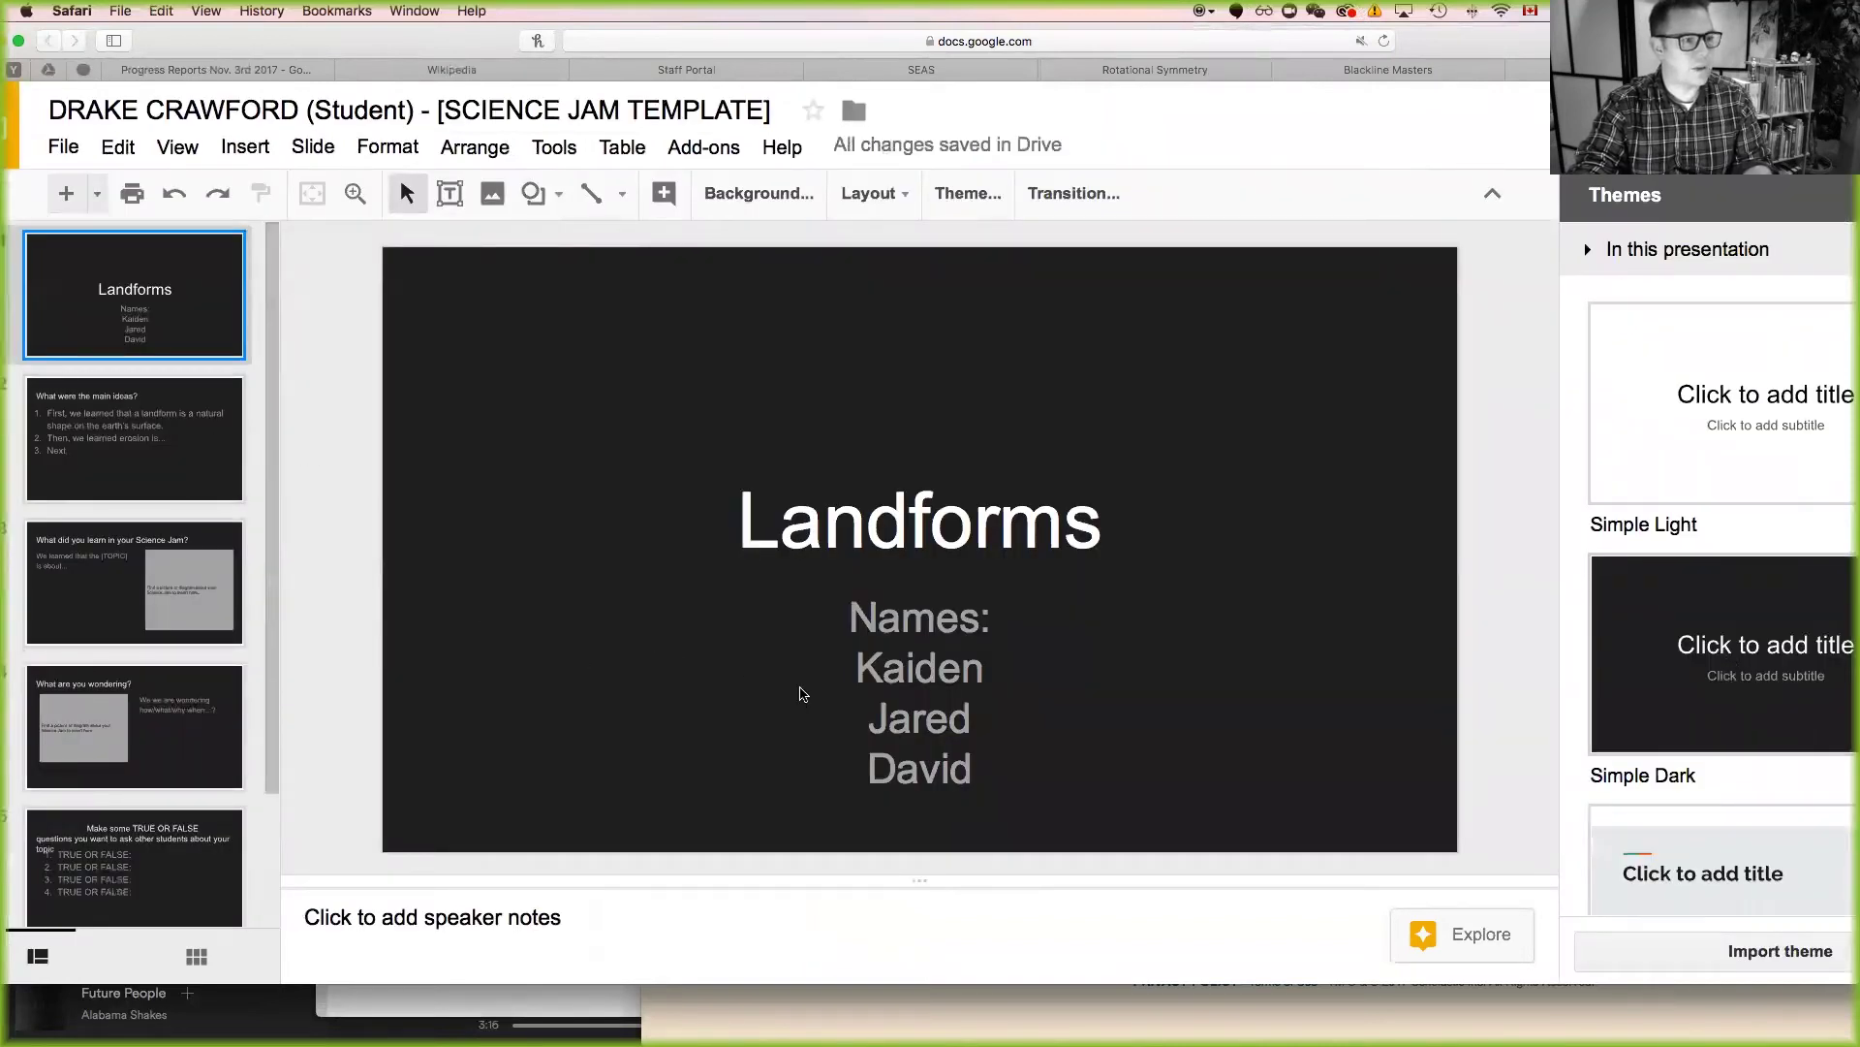
Check the Landforms title and review slides 2 and 3 in the new theme.
double_click(867, 540)
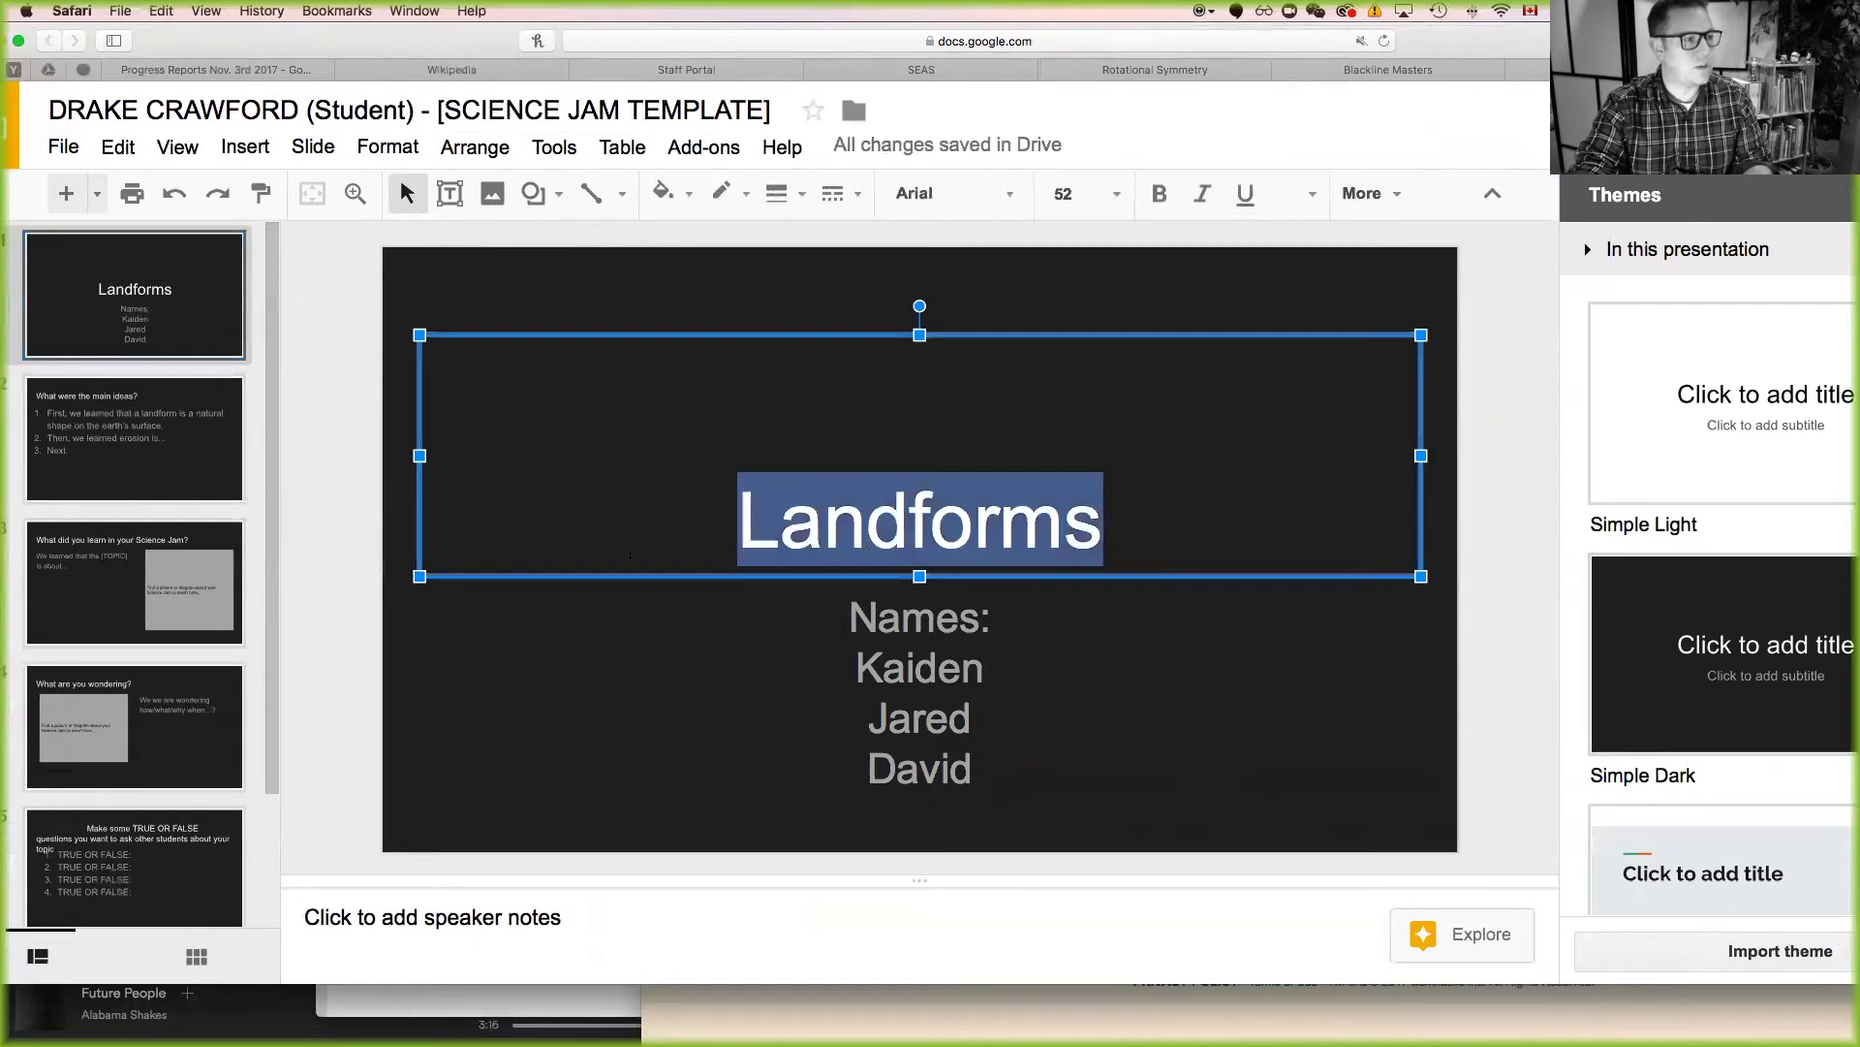
left_click(134, 436)
left_click(134, 582)
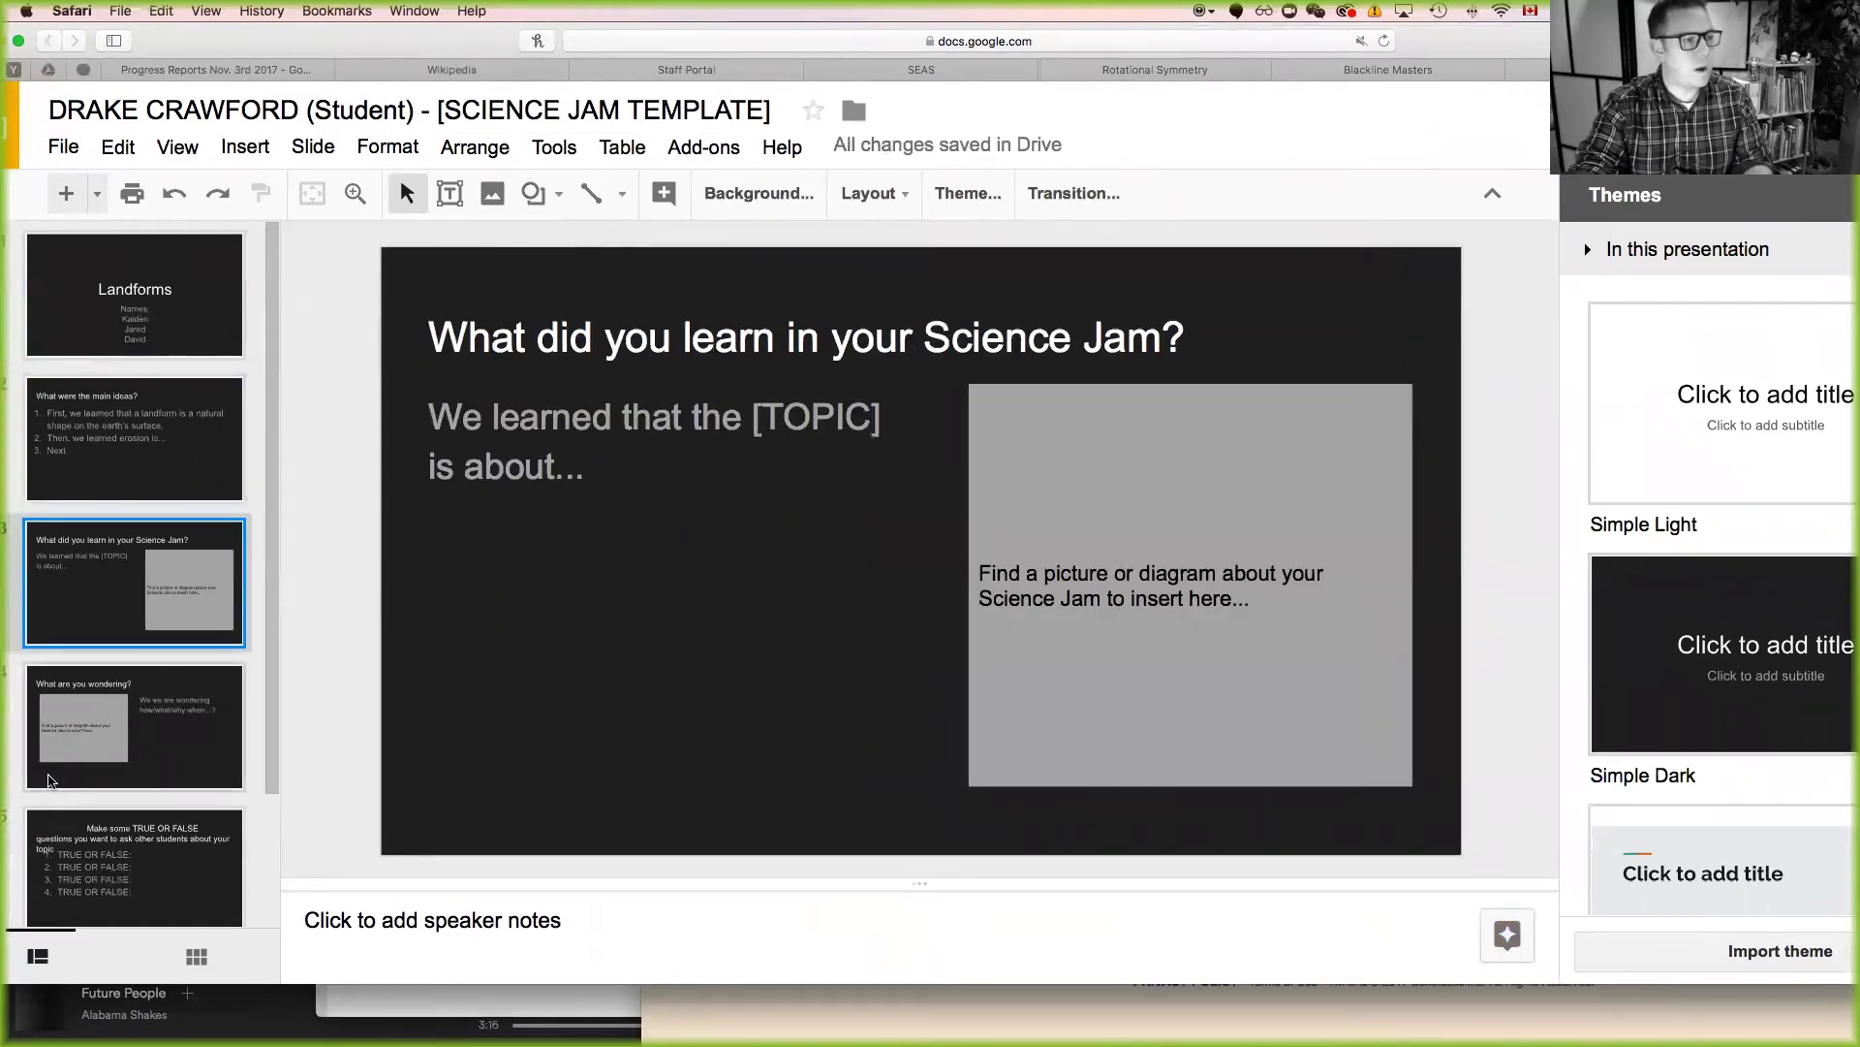
Open slide 4 and highlight the placeholder sentence in its right-hand wondering text box.
left_click(171, 725)
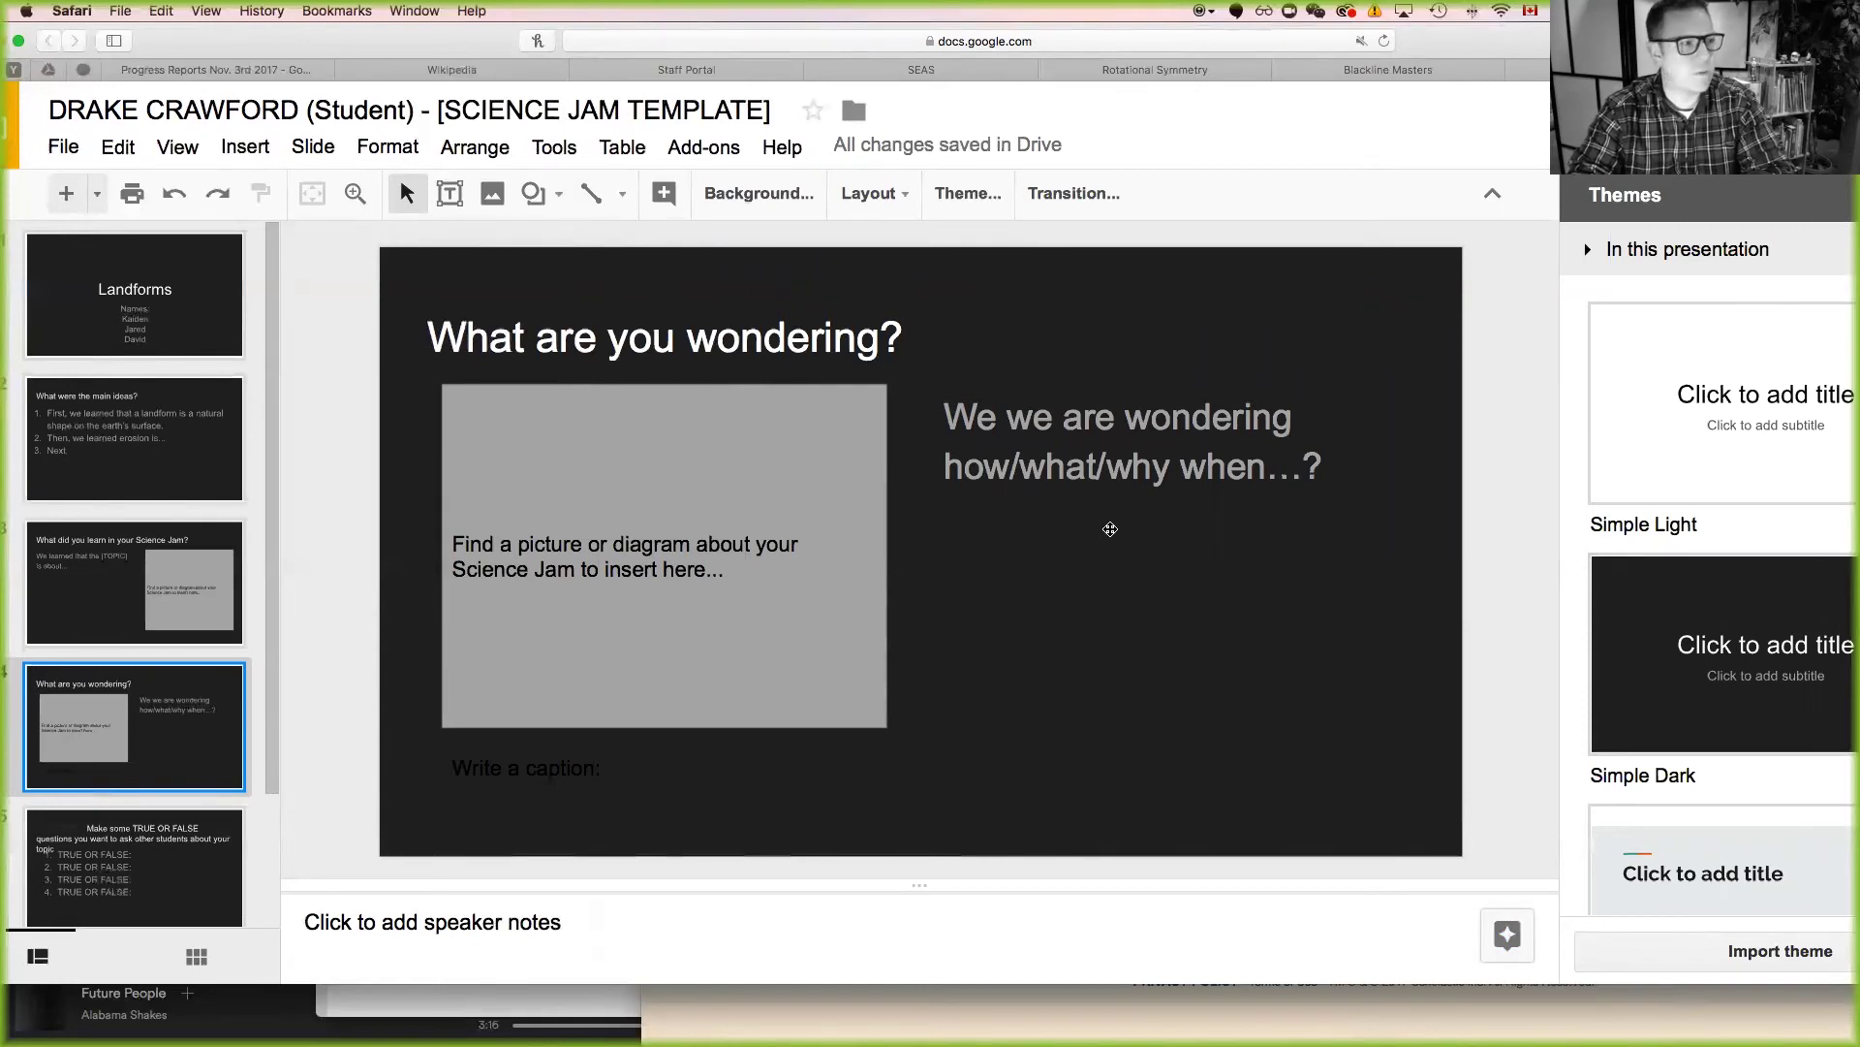
left_click(1166, 467)
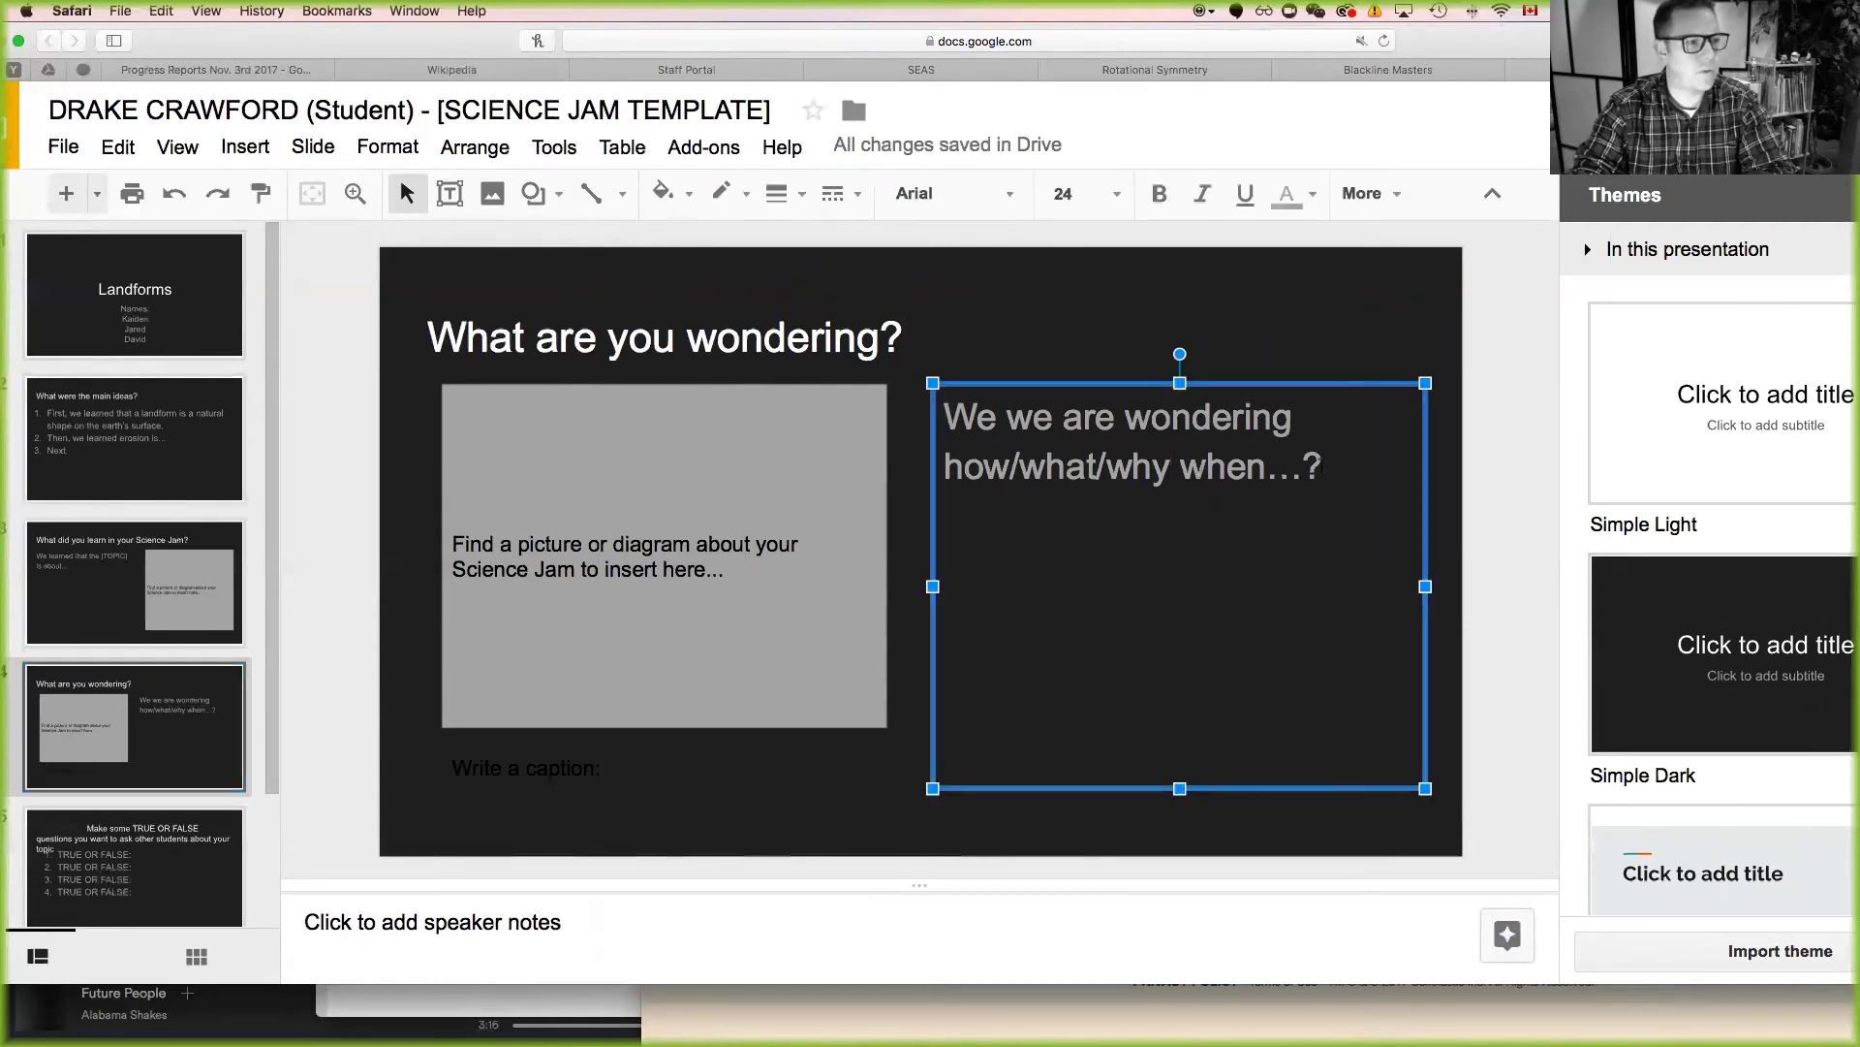
left_click_drag(1325, 466, 932, 390)
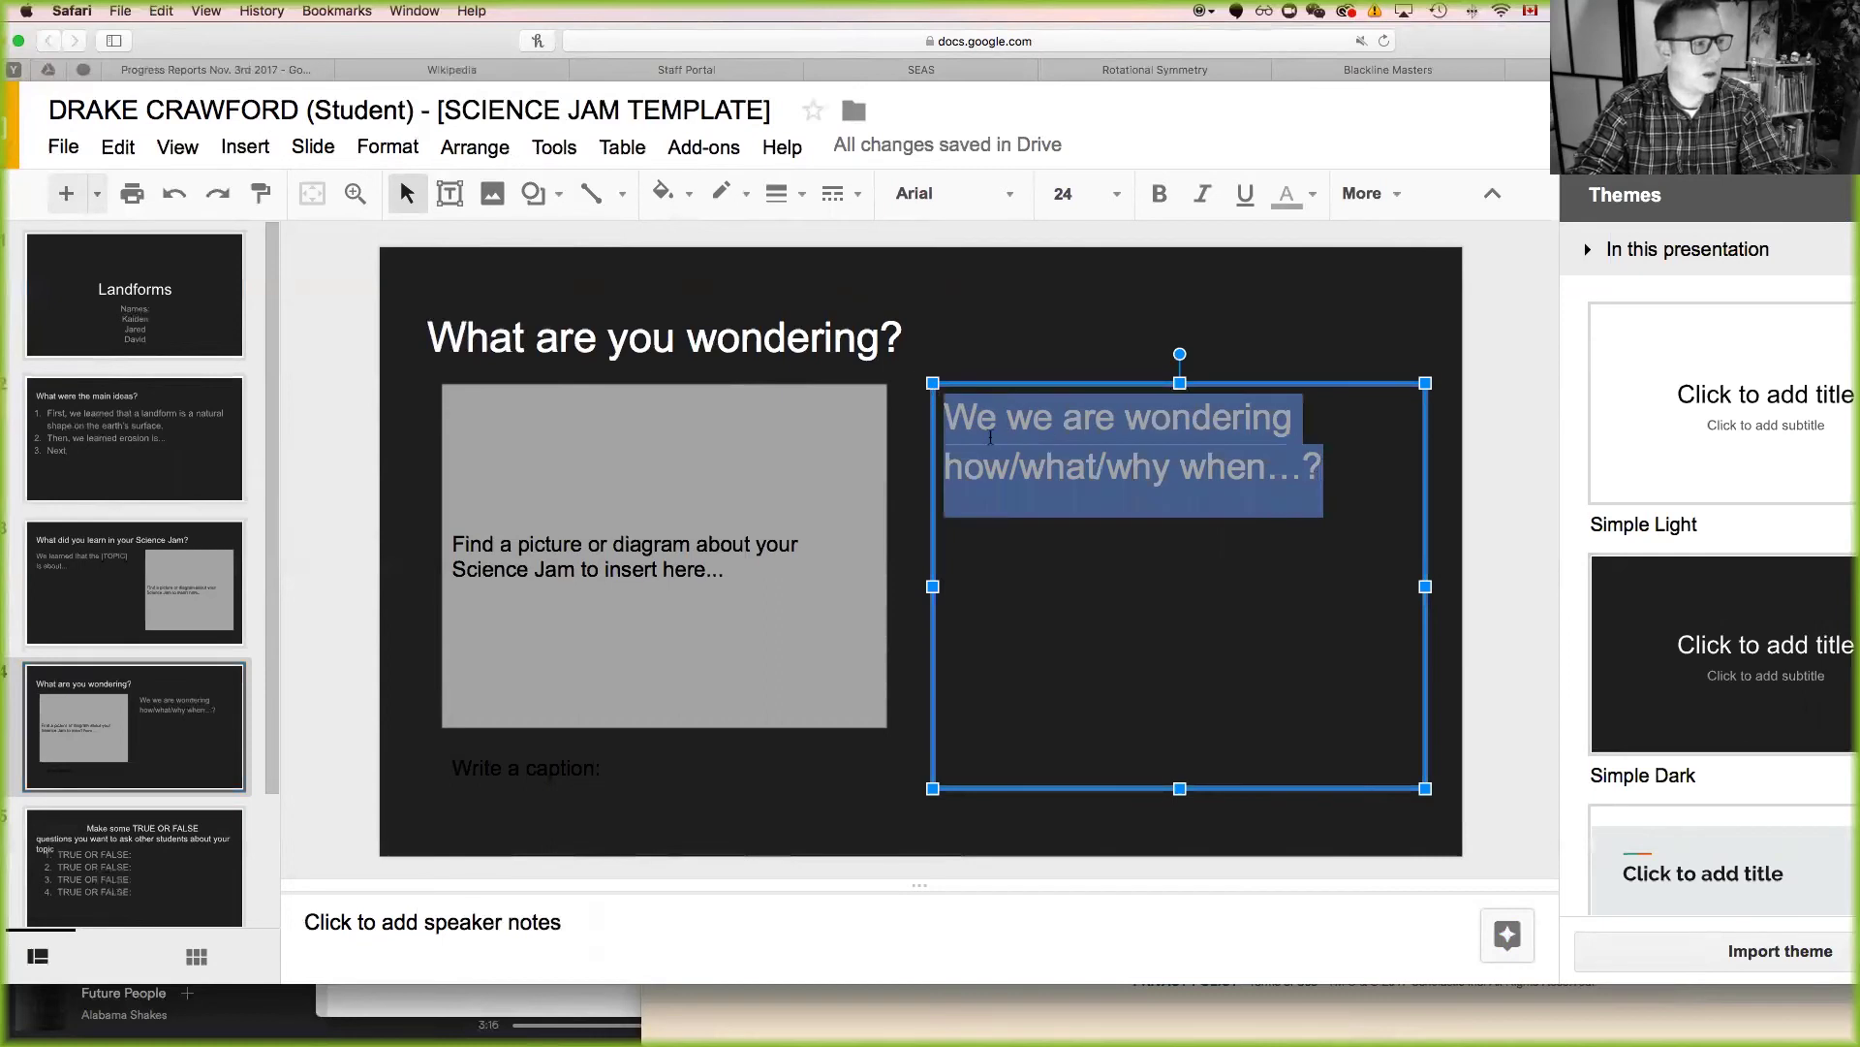